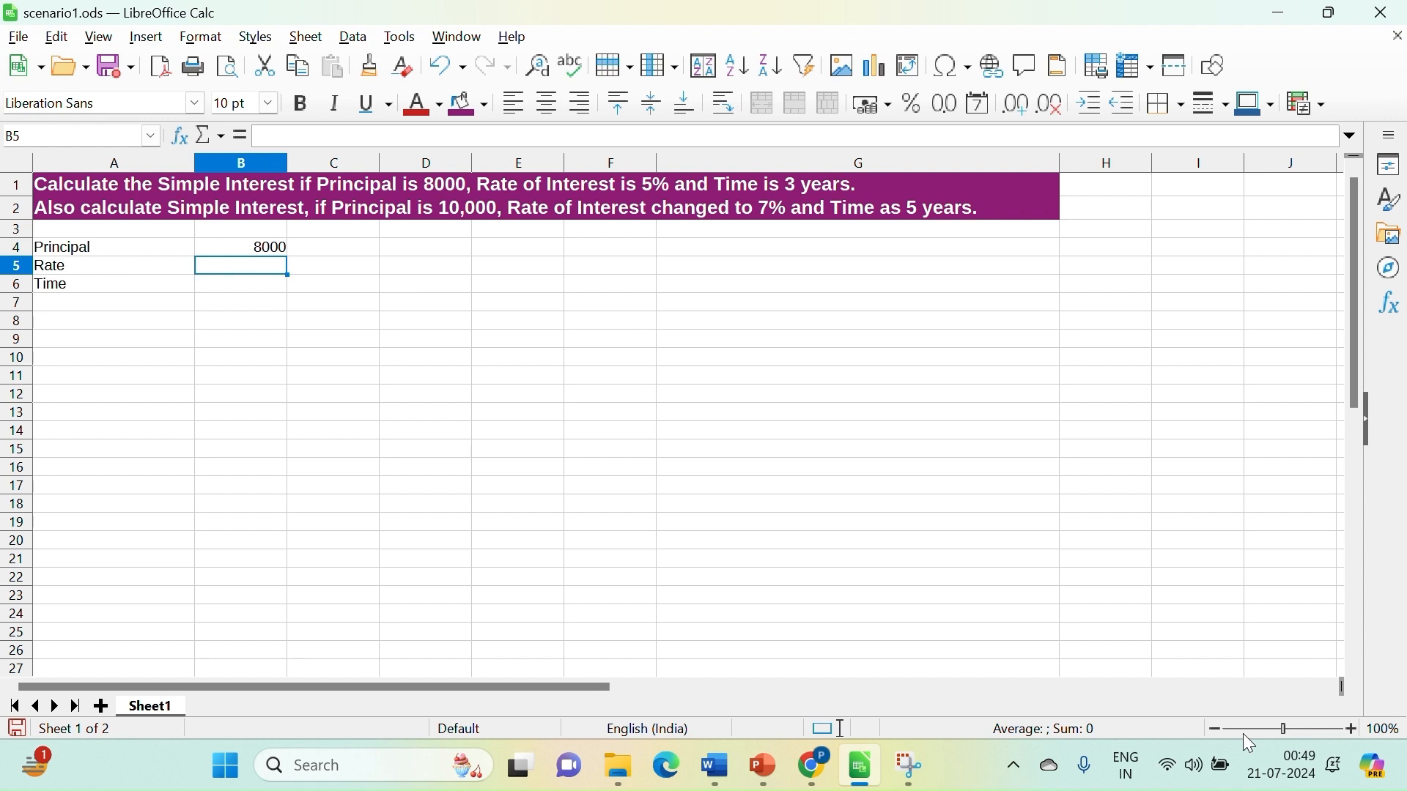
- Enter 5 as the Rate in cell B5 and 3 as the Time in cell B6
type("5")
key("Return")
type("3")
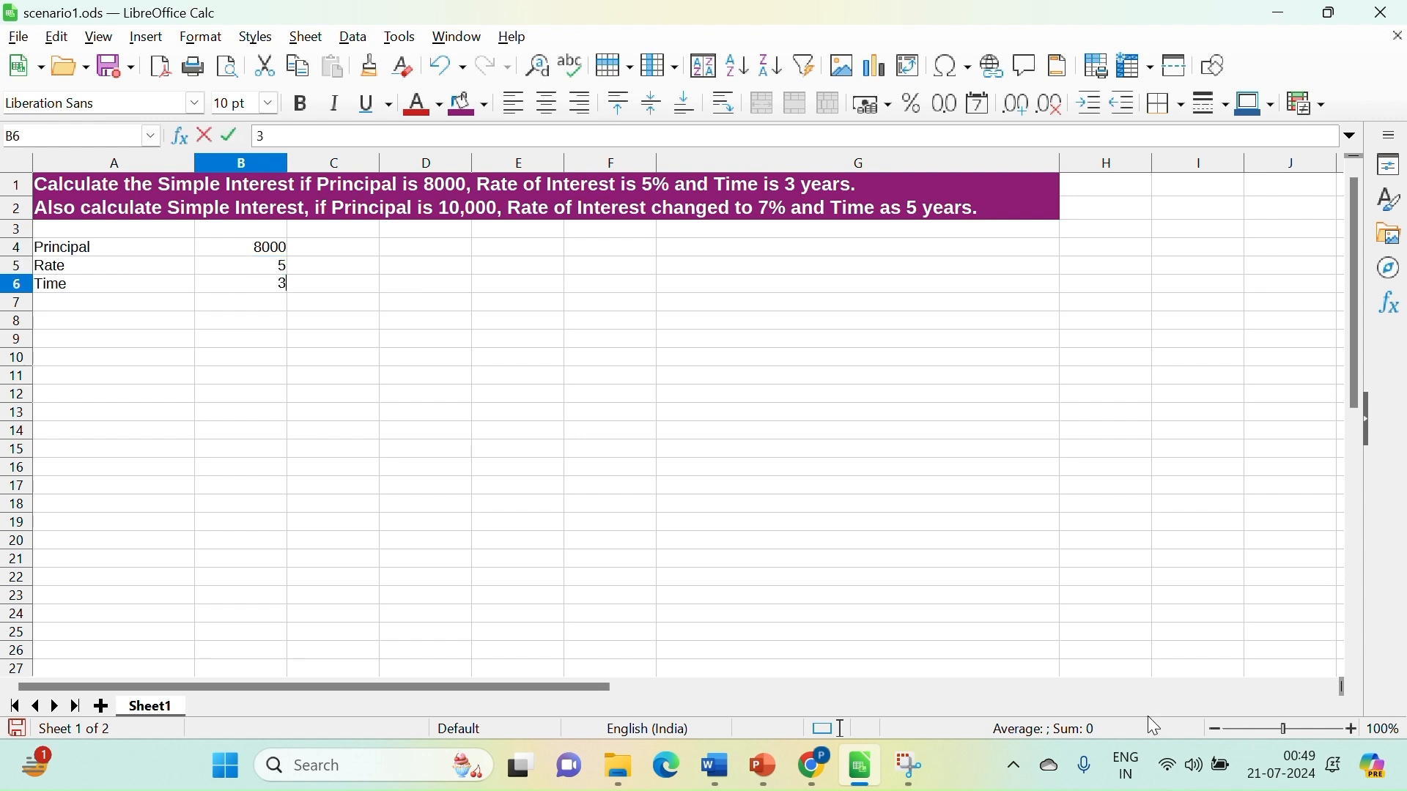
- Add the label "Simple Interest" in cell A7 below Time
left_click(60, 308)
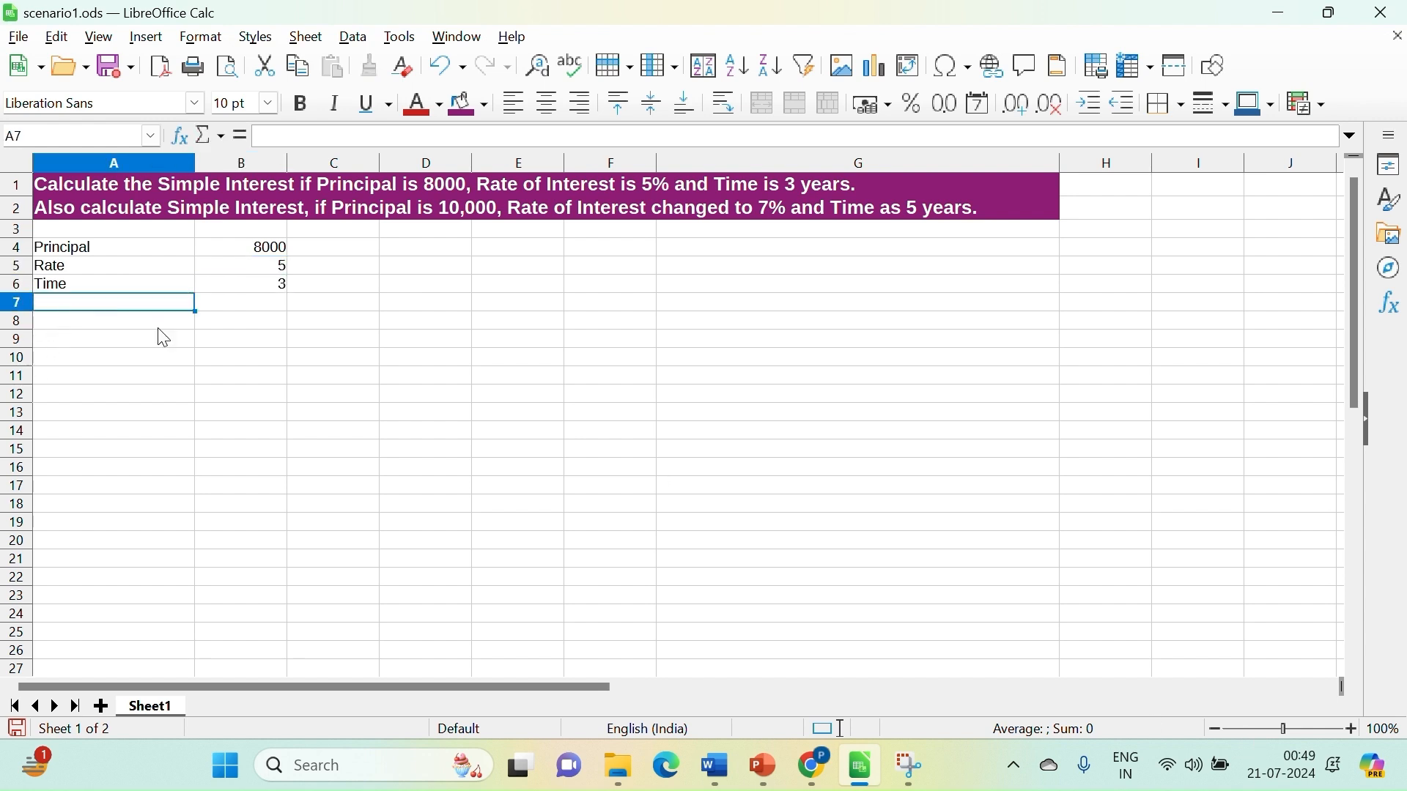
type("Simple ")
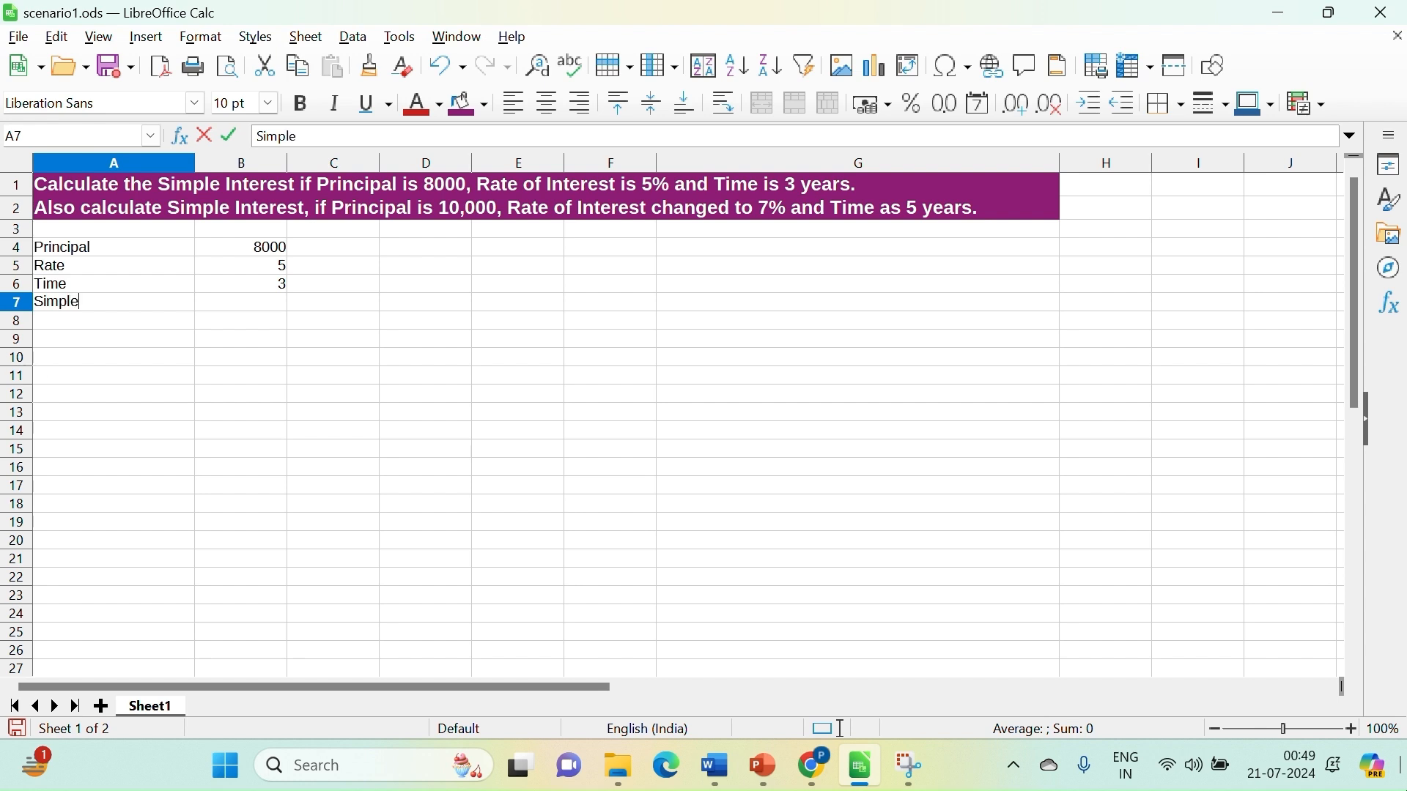
type("Ineters")
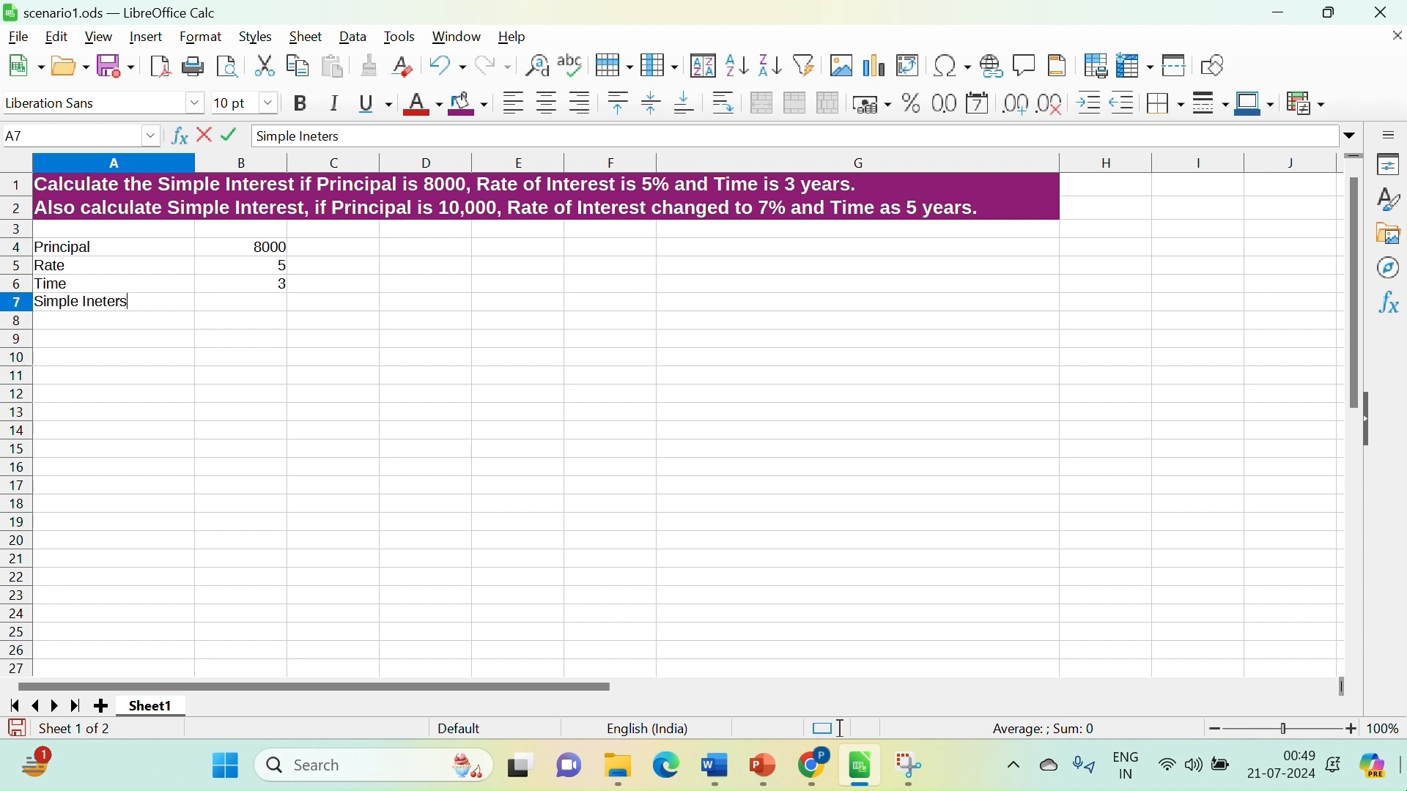
key("BackSpace")
key("BackSpace")
key("BackSpace")
type("terest")
- Calculate the simple interest in cell B7 with the formula =(B4*B5*B6)/100
left_click(229, 306)
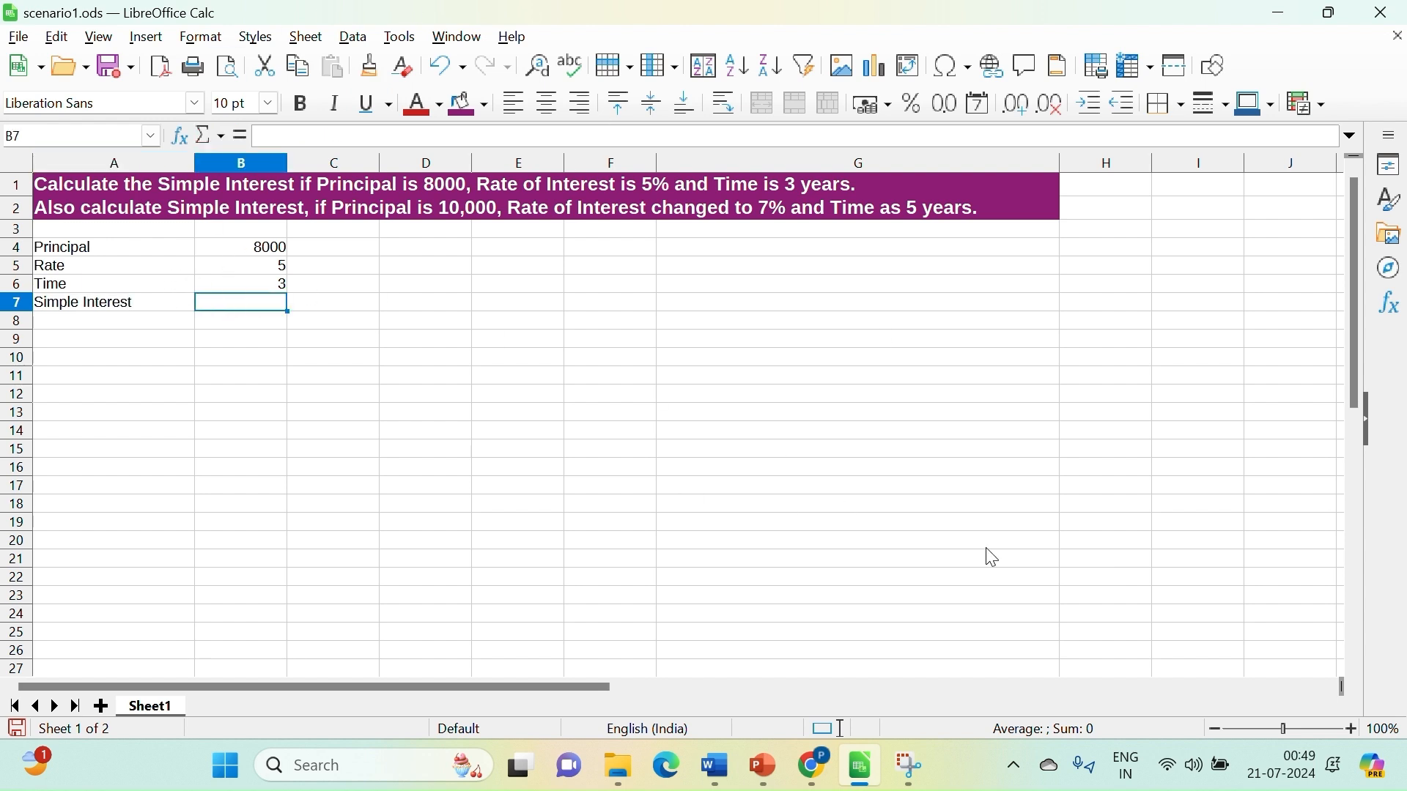
type("=")
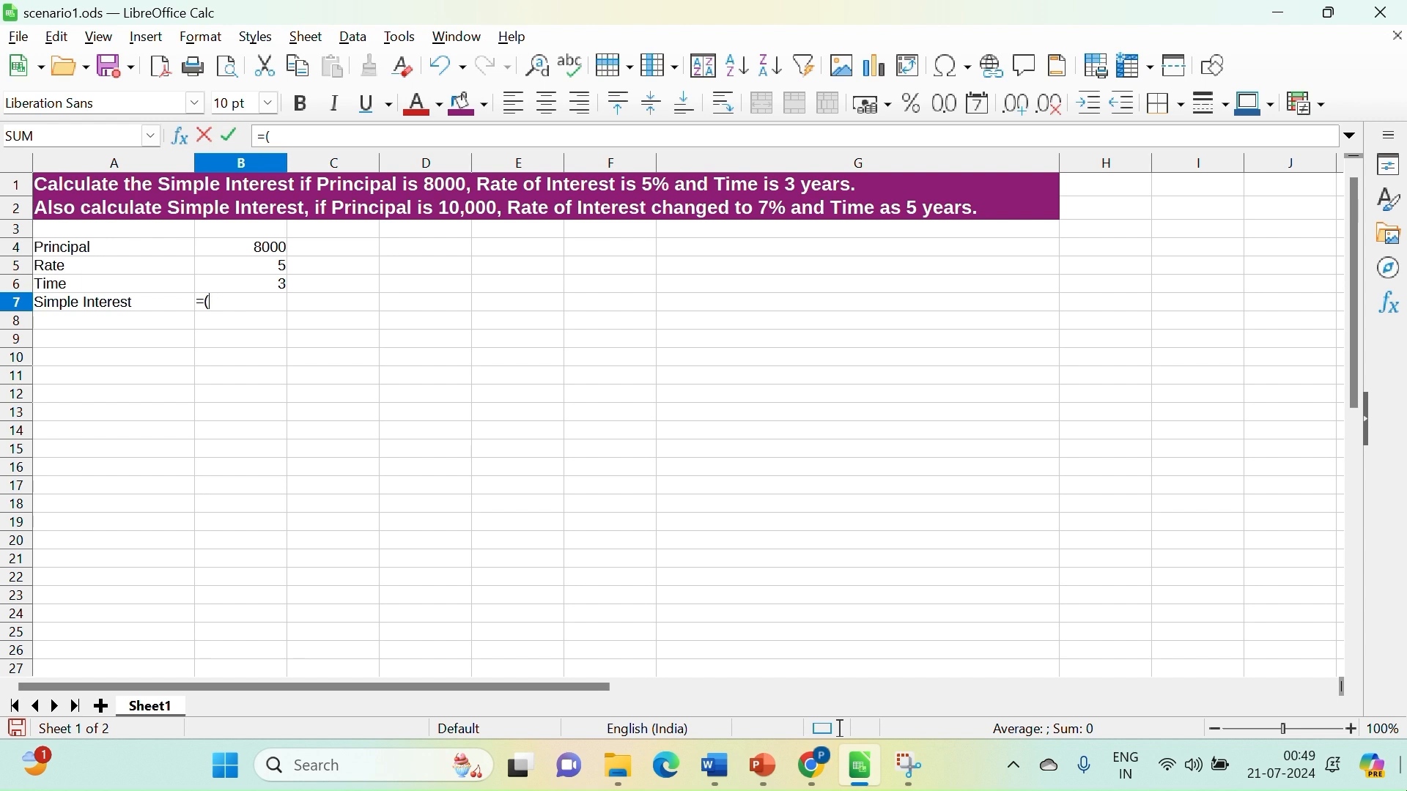
type("(B4*B5*B6")
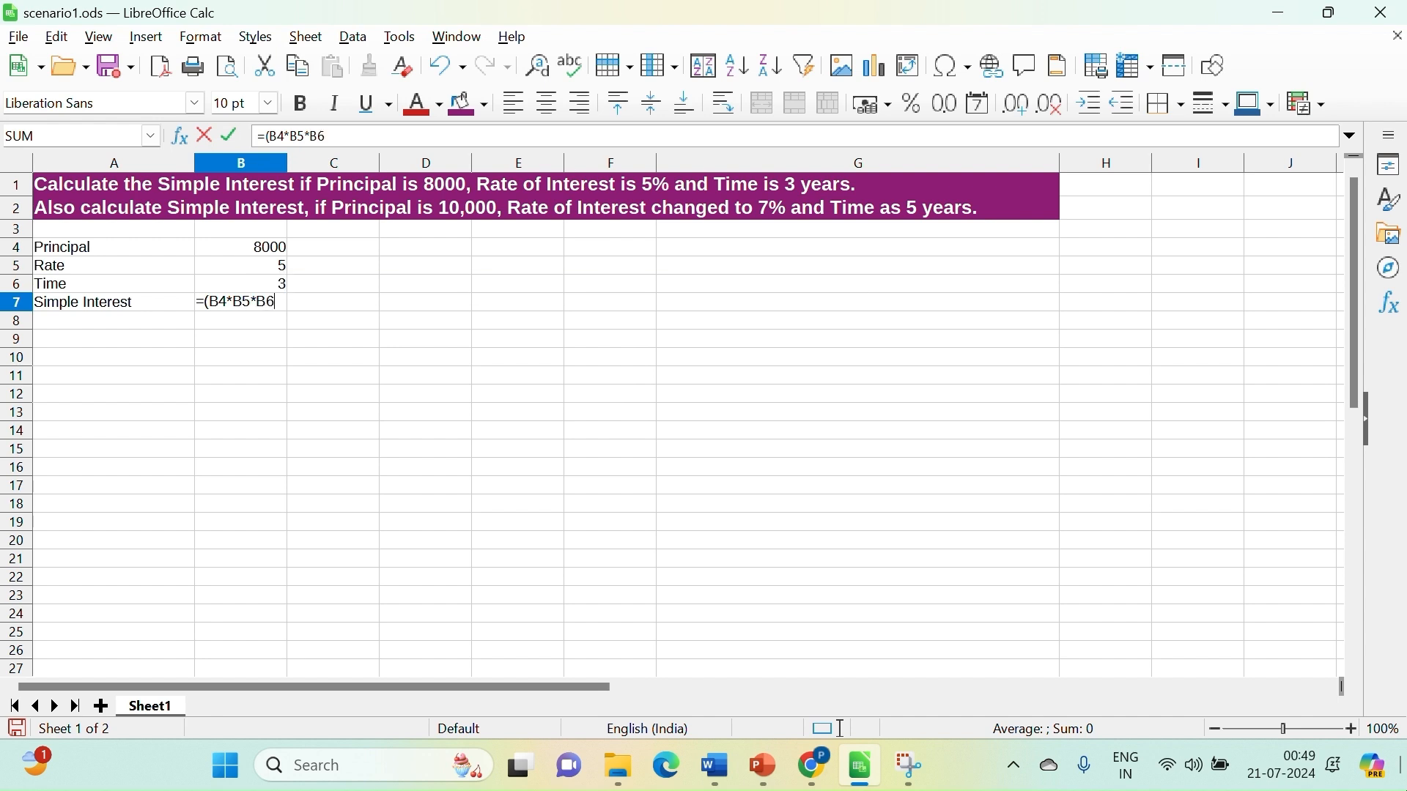
type(")/100")
key("Return")
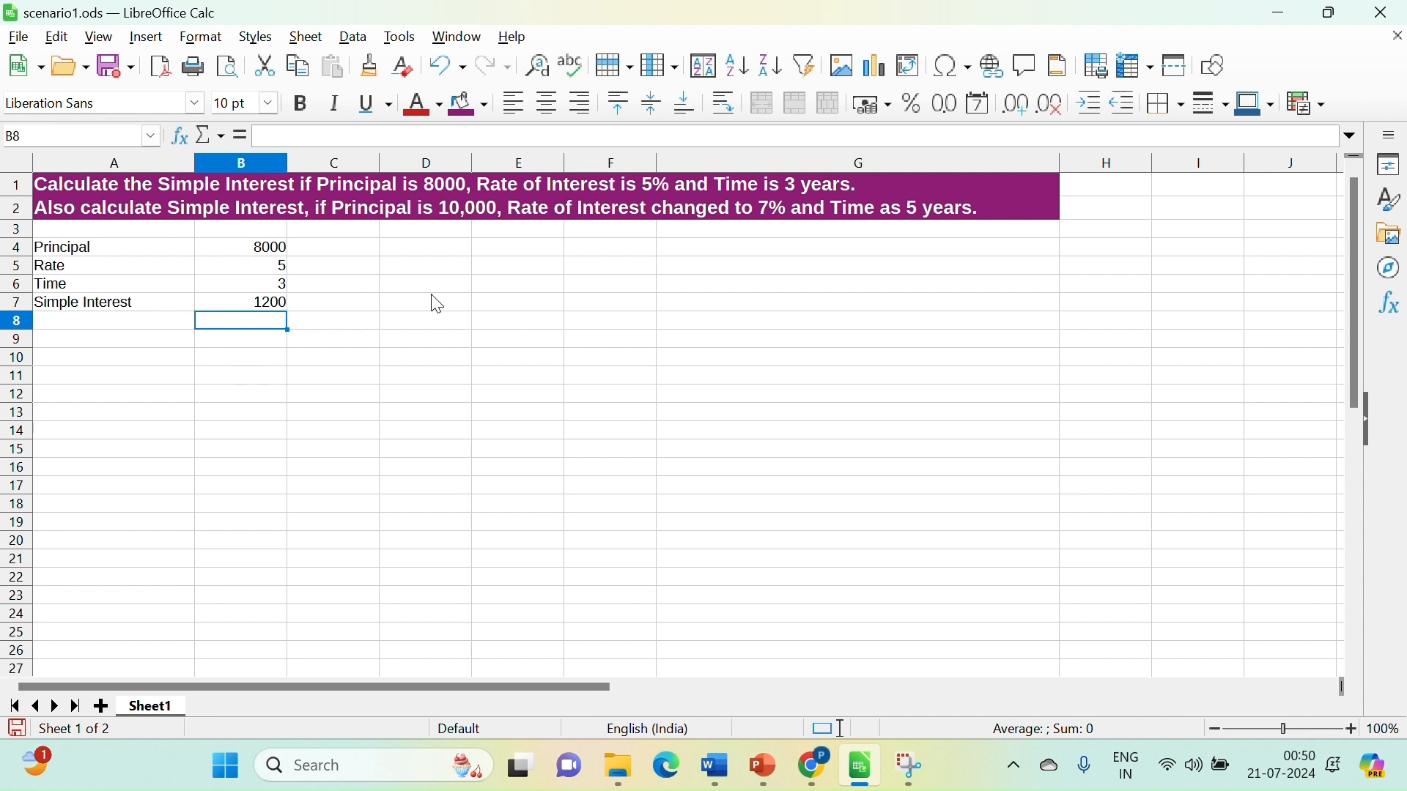
- Start a new scenario for the range A4:B7 and name it "Principal_8000"
left_click_drag(50, 251, 281, 315)
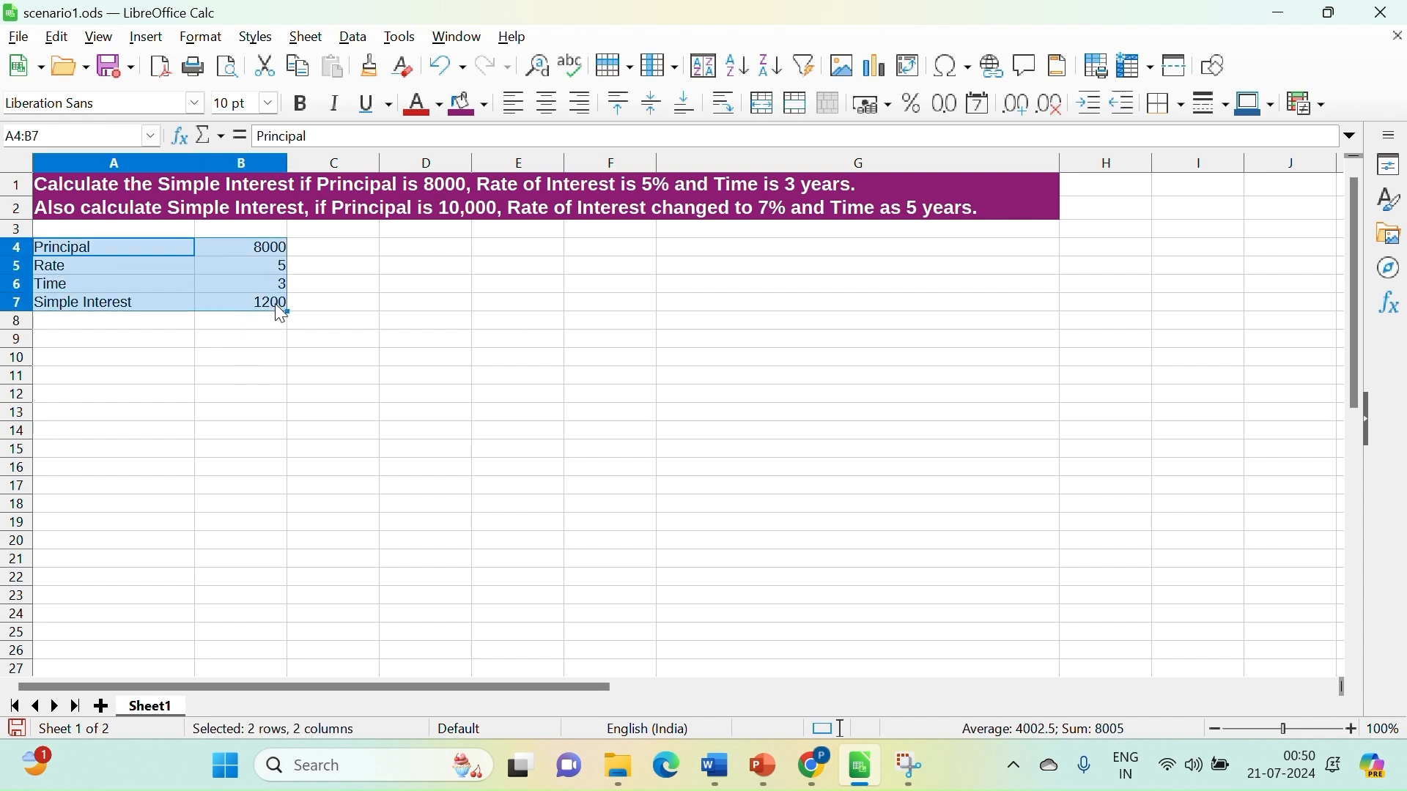
left_click(399, 36)
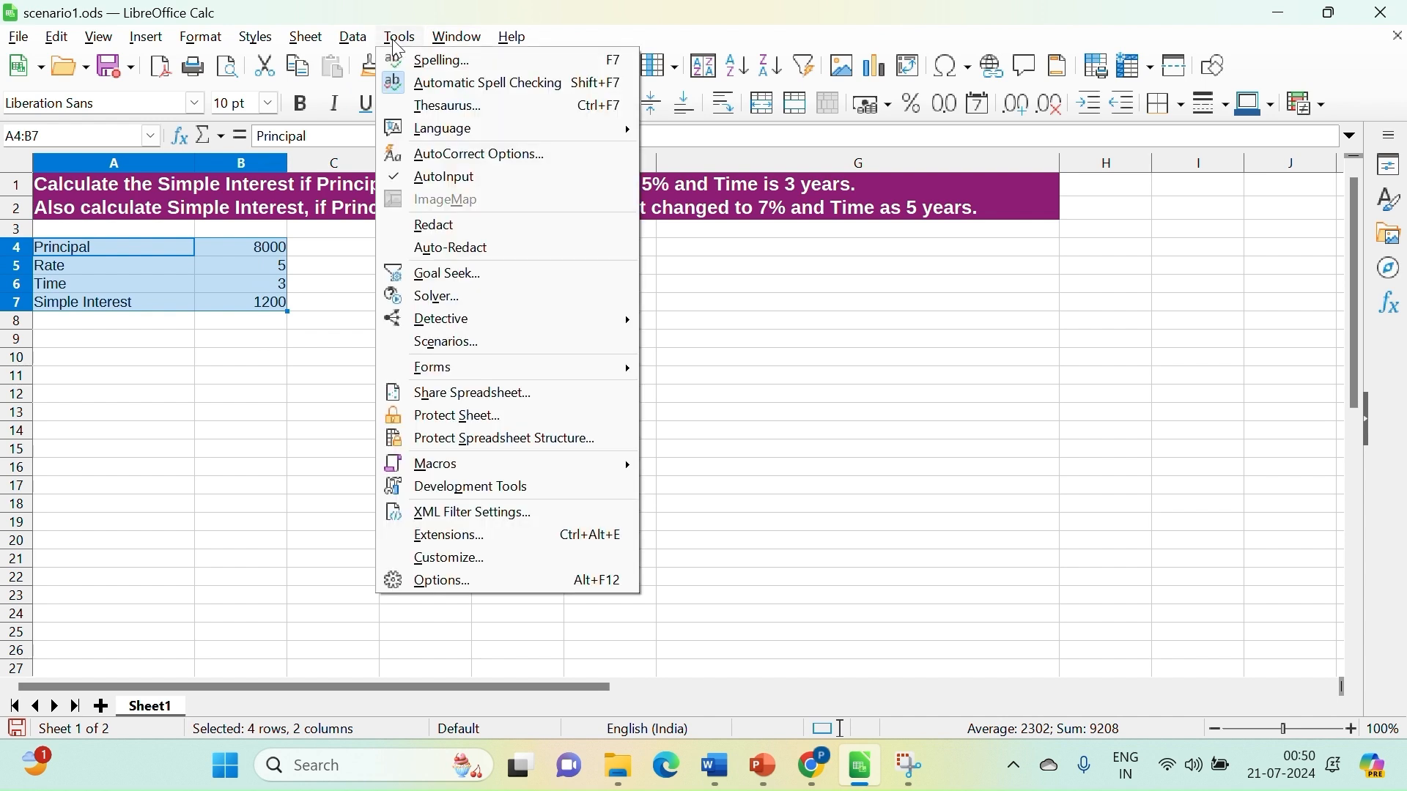
left_click(471, 339)
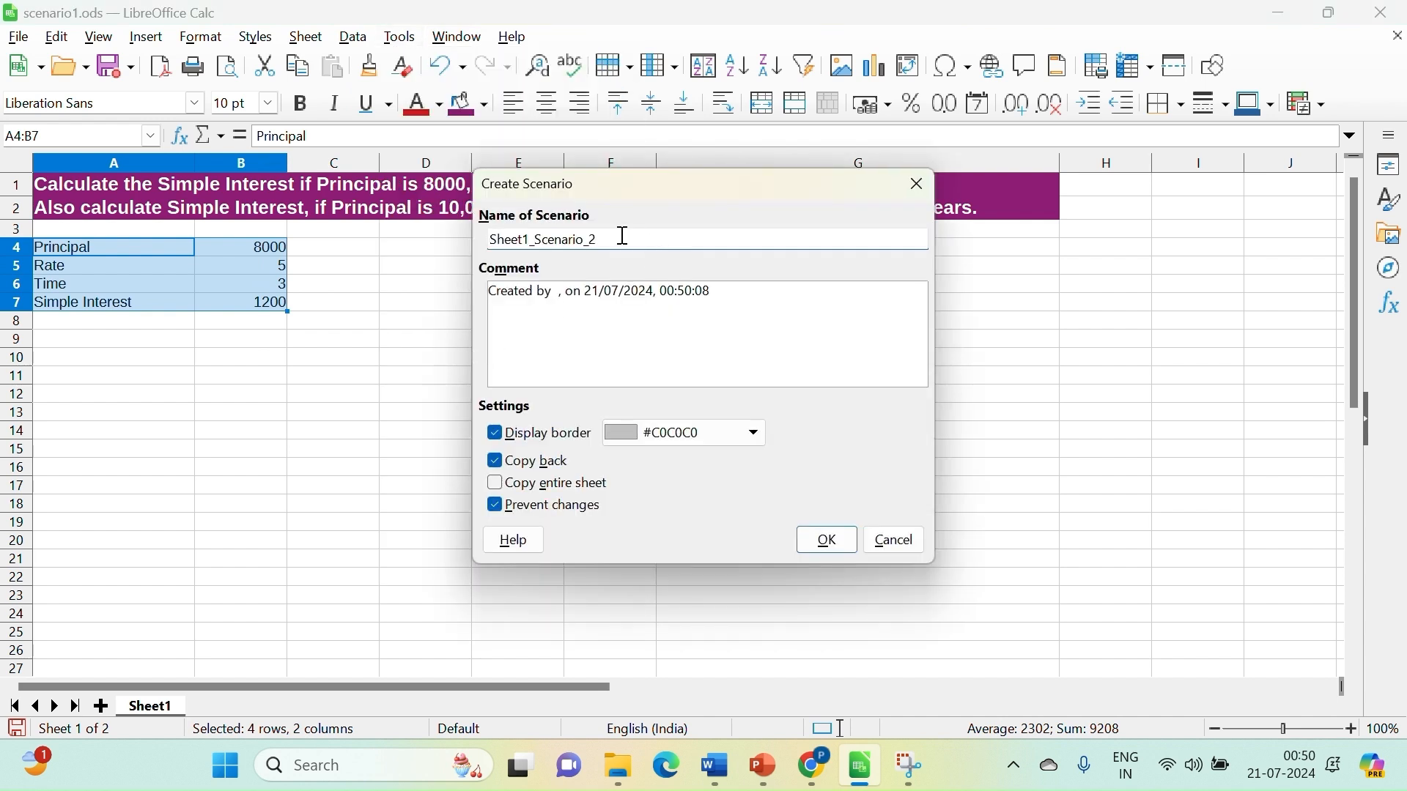
left_click_drag(607, 238, 458, 239)
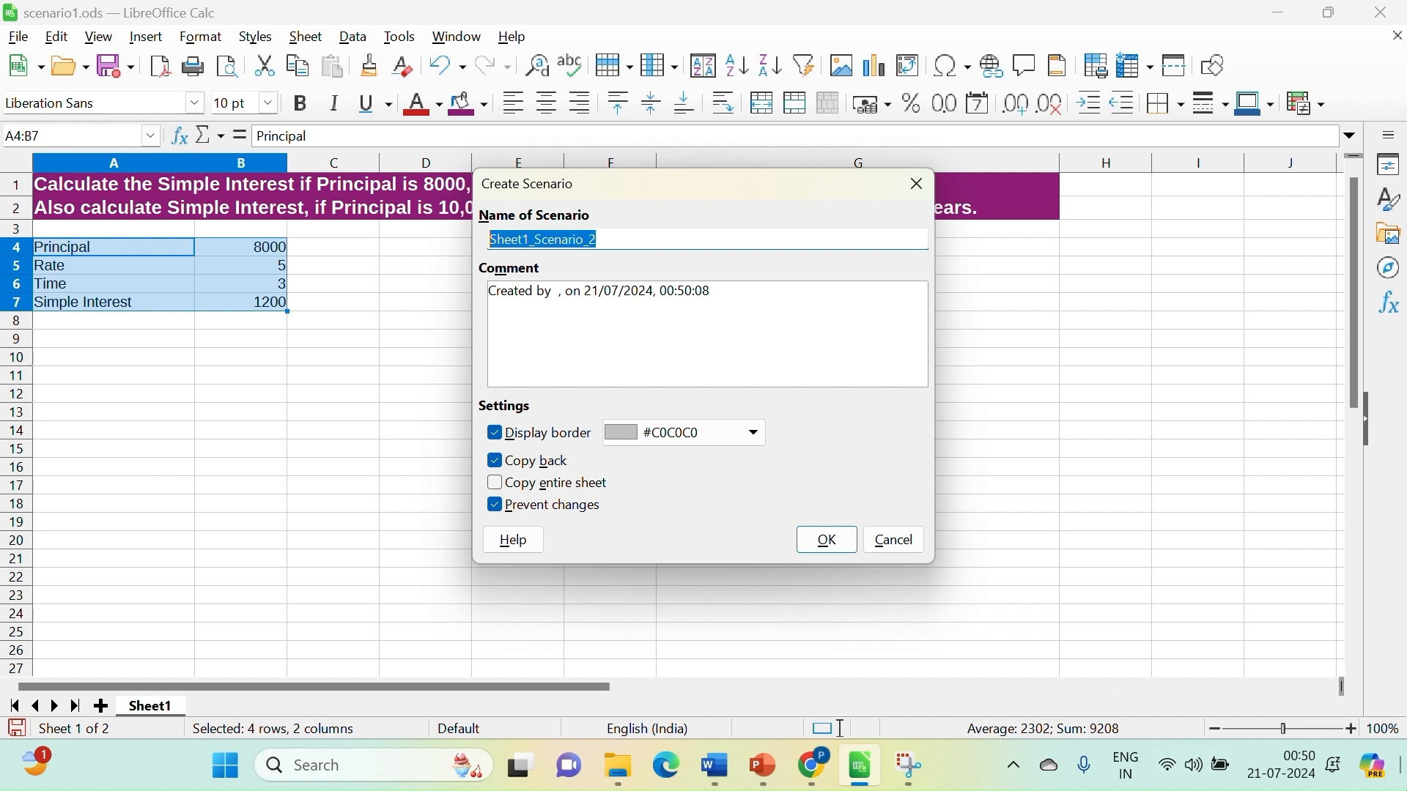
type("Principal")
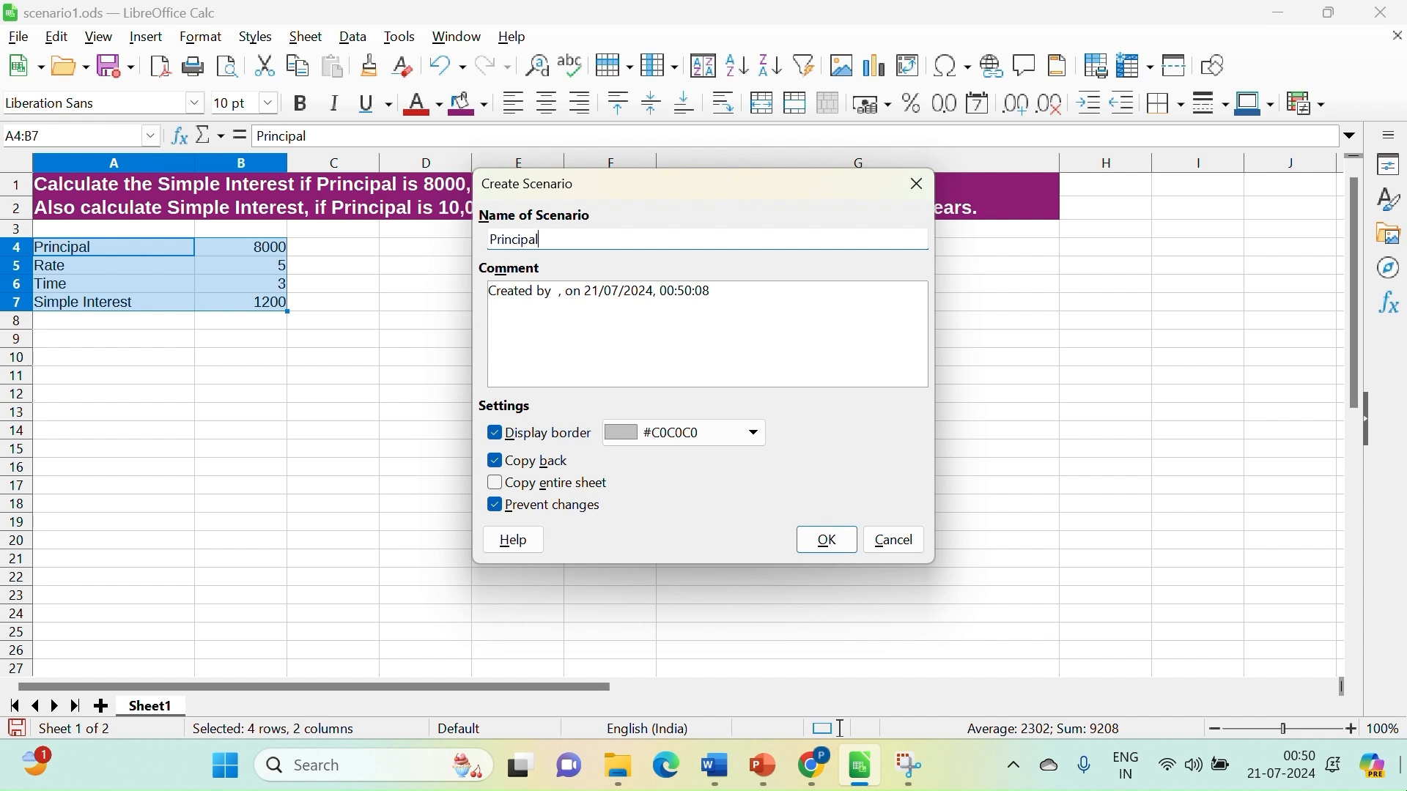
type("_8000")
- Replace the scenario's default comment with "First Scenario created"
left_click_drag(715, 291, 480, 275)
type("F")
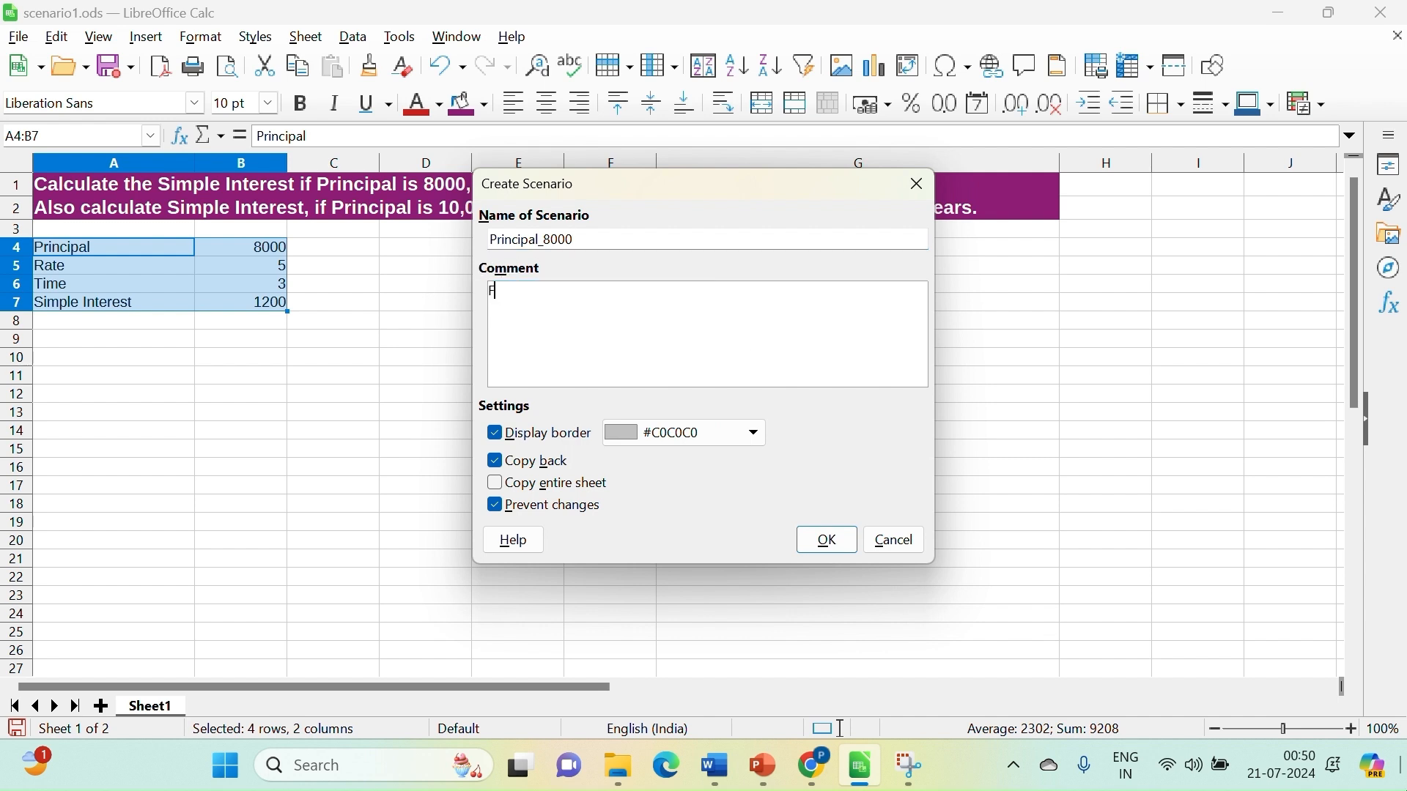
type("irst Scenario created")
- Set the scenario's border colour to Dark Green 1 and try to create the scenario
left_click(755, 436)
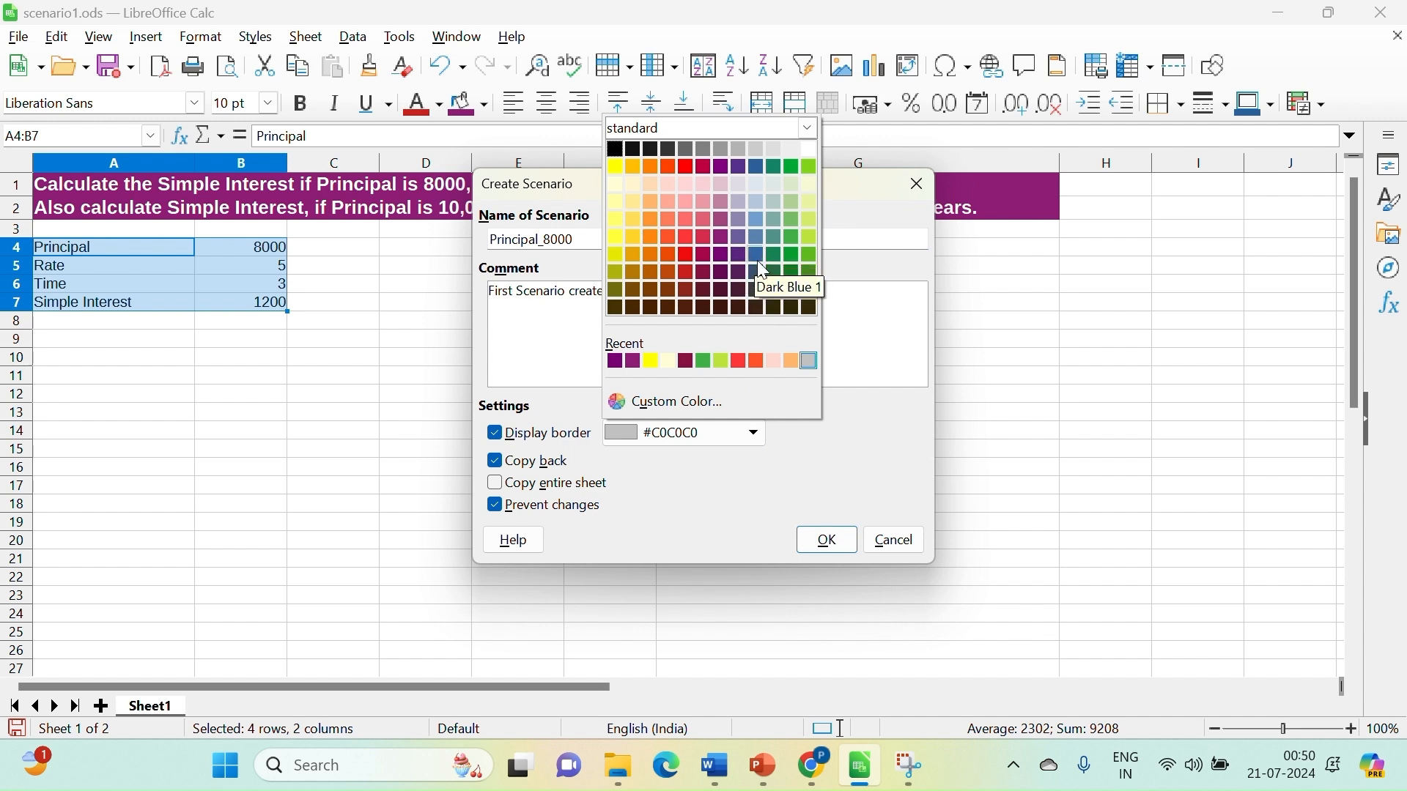
left_click(777, 272)
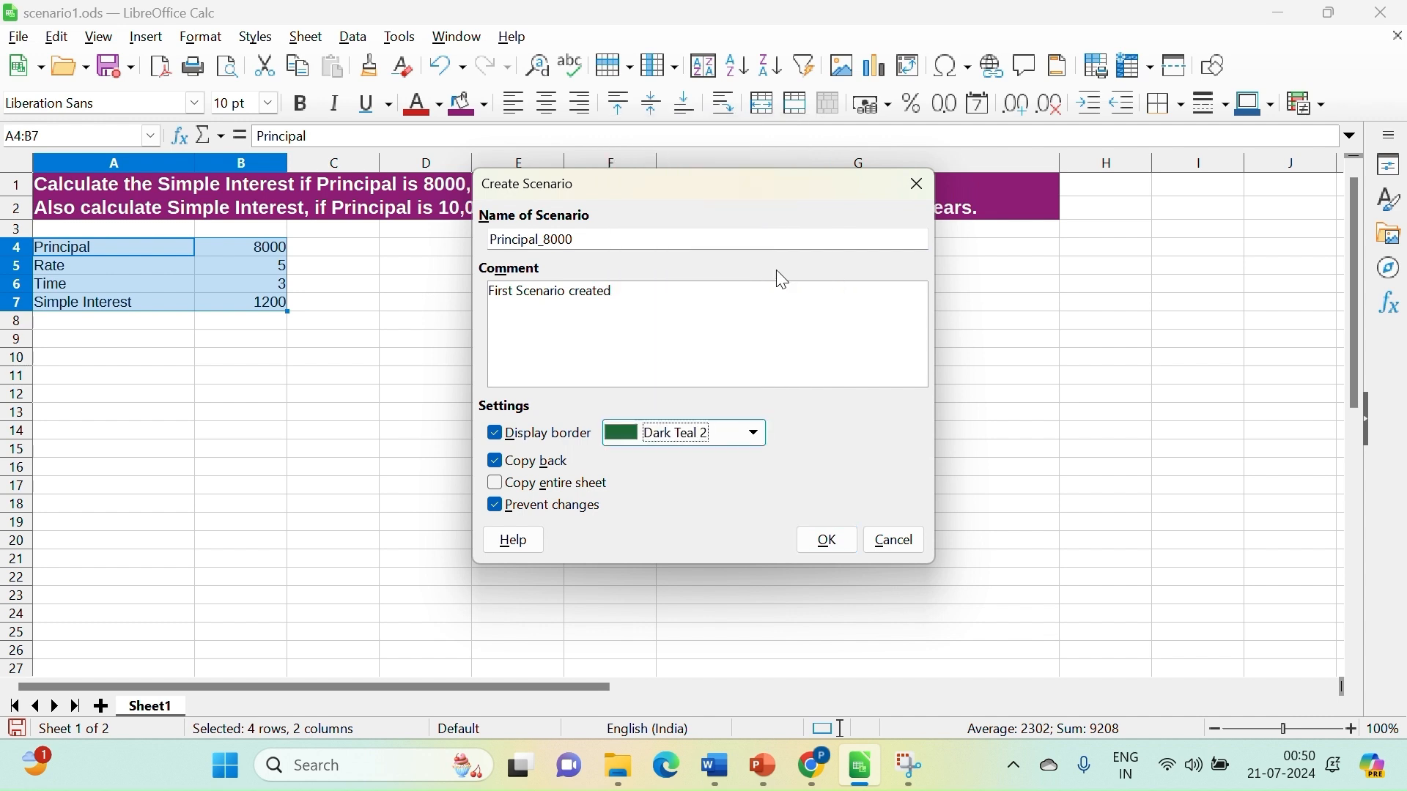
left_click(758, 433)
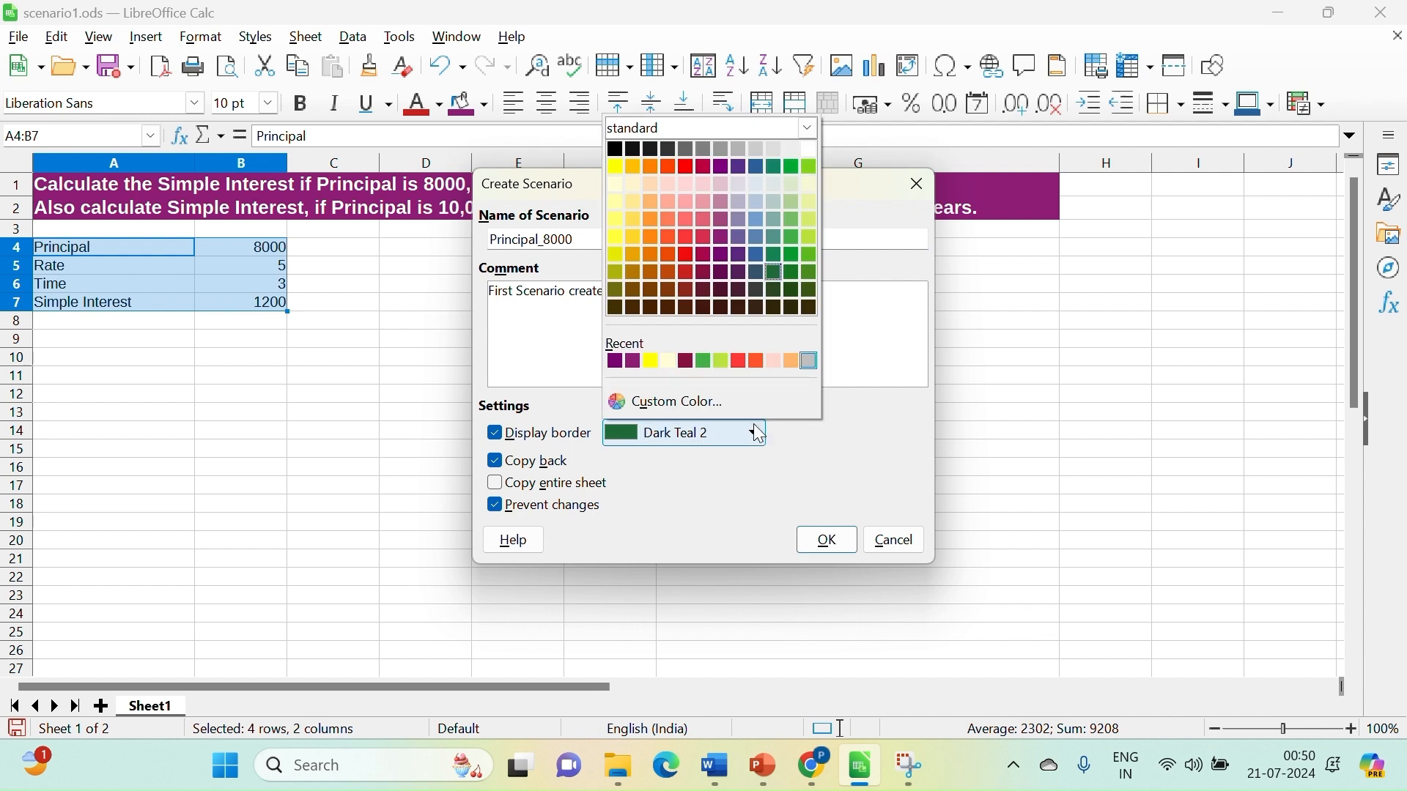
left_click(790, 253)
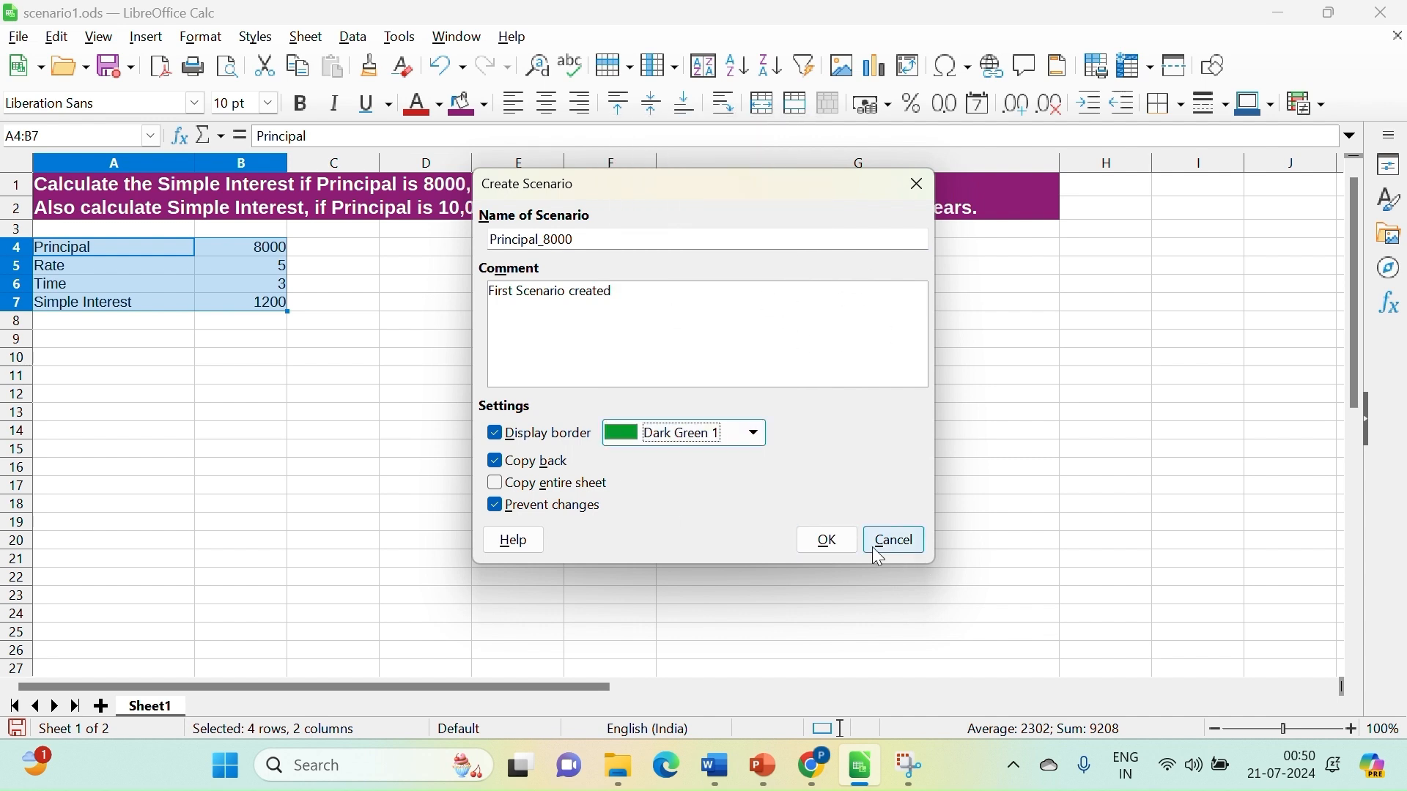
left_click(822, 543)
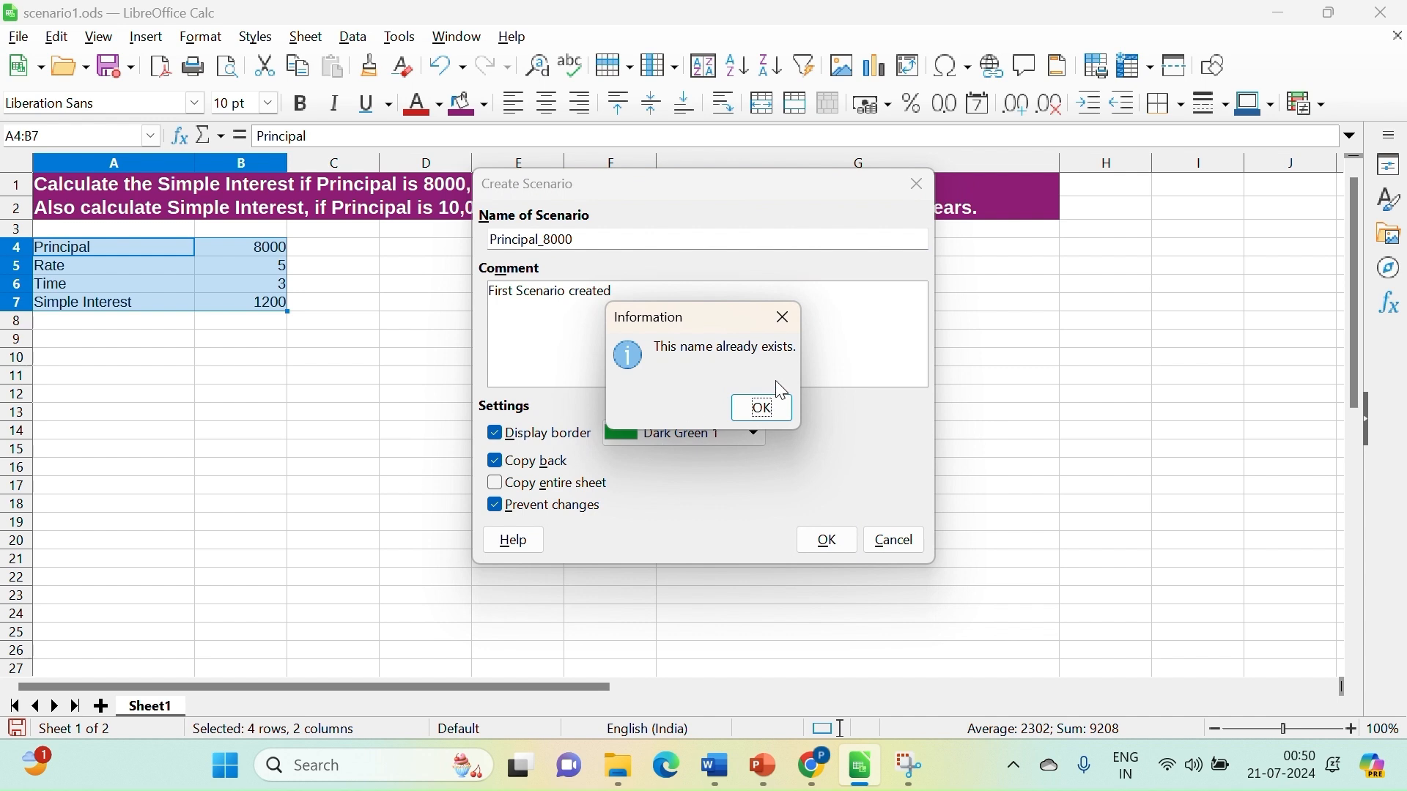
left_click(764, 408)
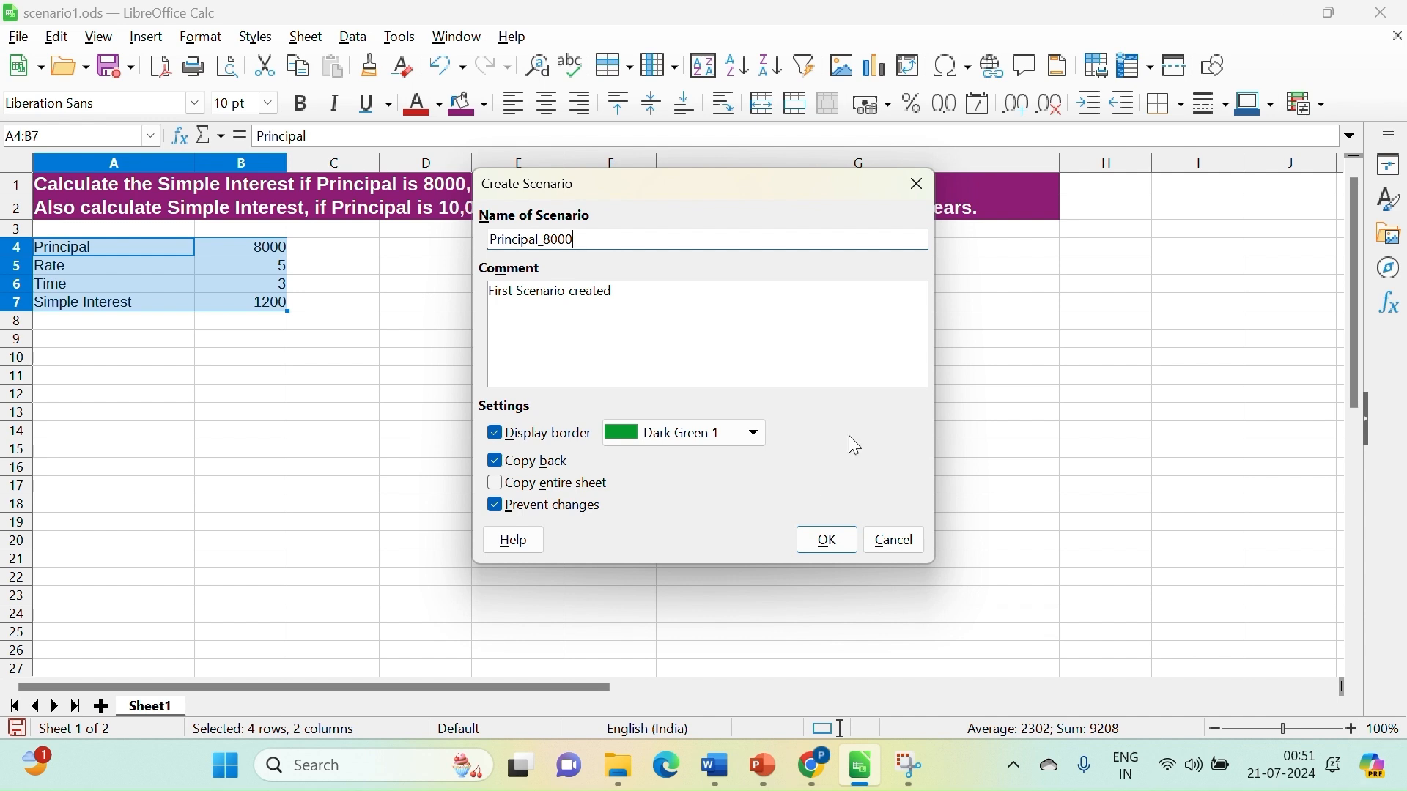
- Change the scenario name to "Principal is 8000" and create the scenario
left_click(549, 245)
key("BackSpace")
type("is")
left_click(824, 545)
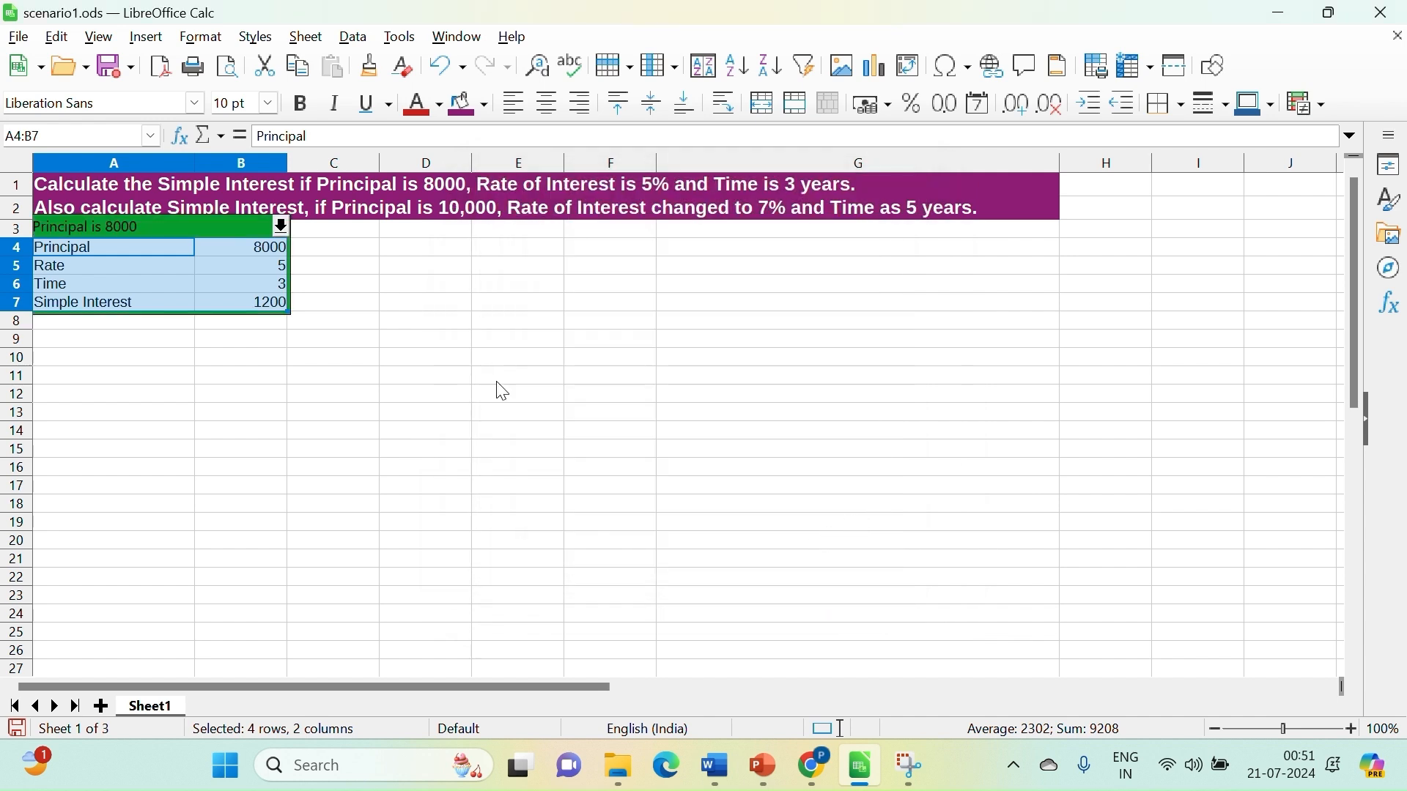
left_click(323, 398)
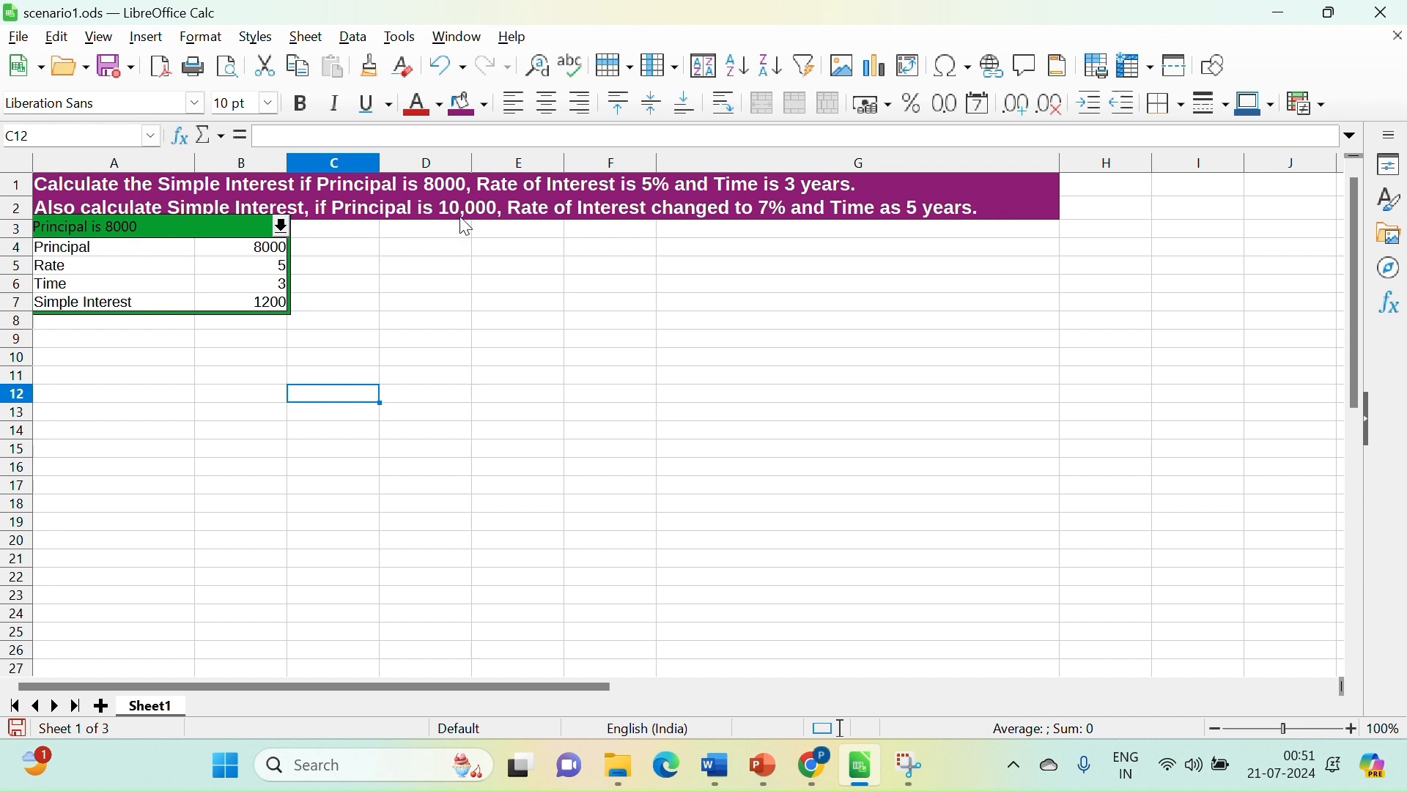
- Change the Principal in B4 to 10000, the Rate in B5 to 7 and the Time in B6 to 5
left_click(269, 252)
type("1")
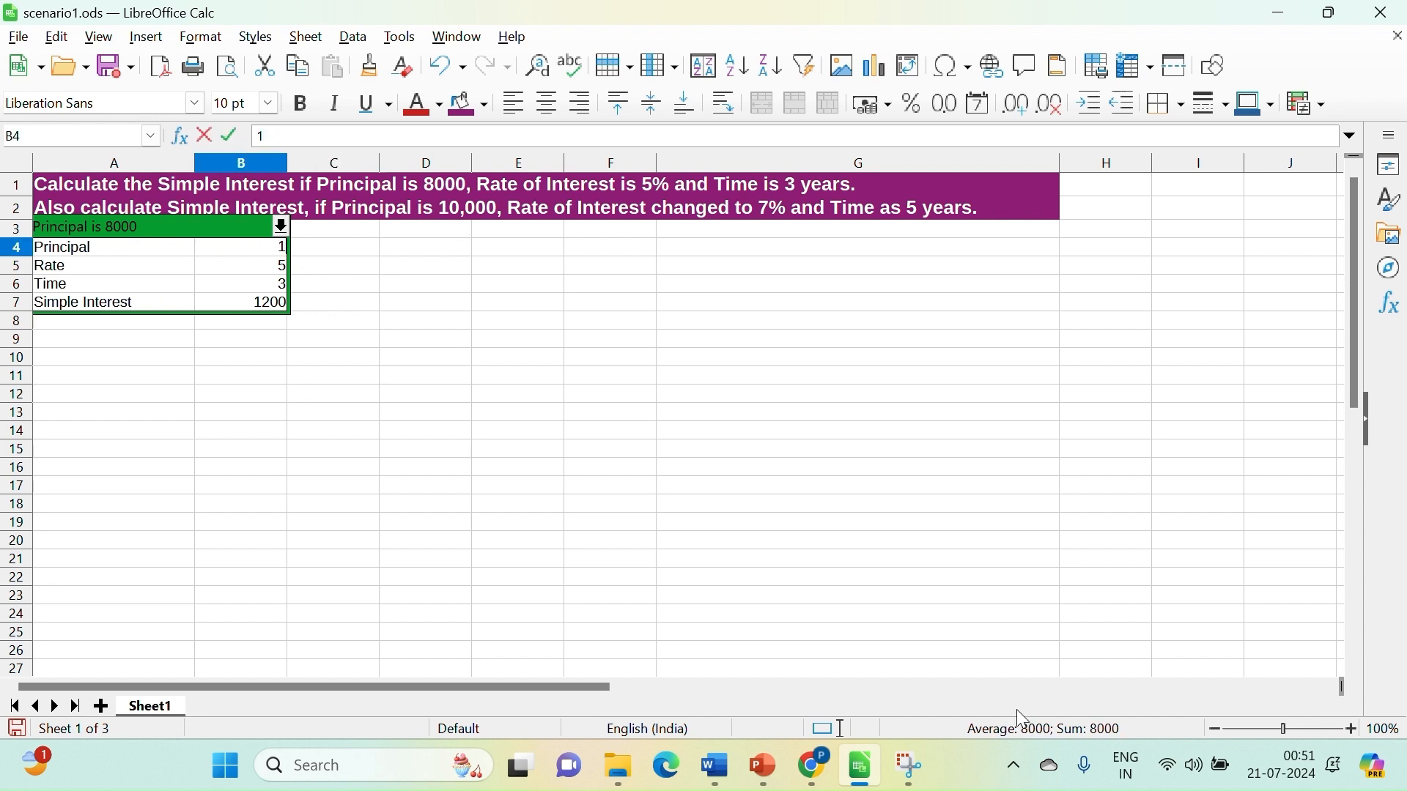
type("0000")
left_click(268, 272)
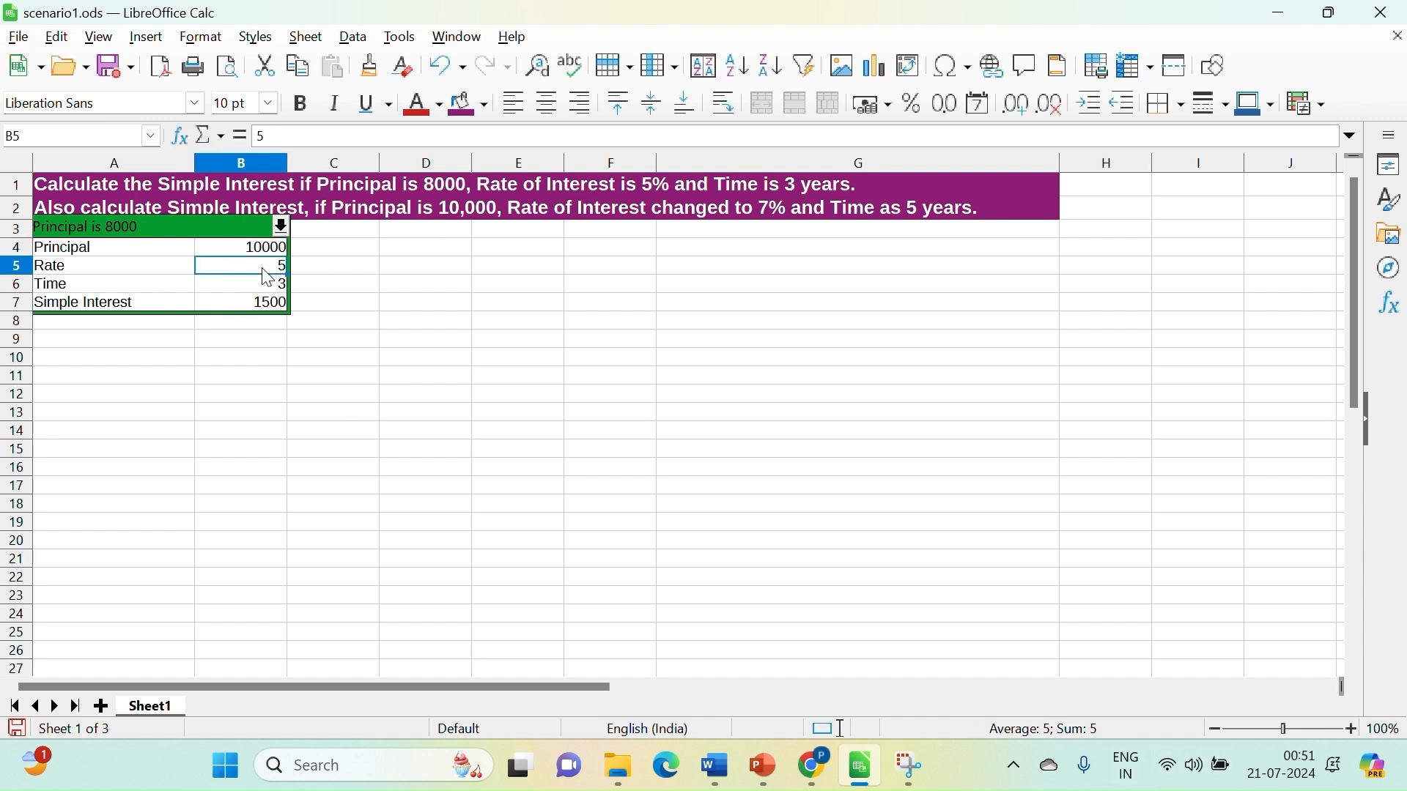
type("7")
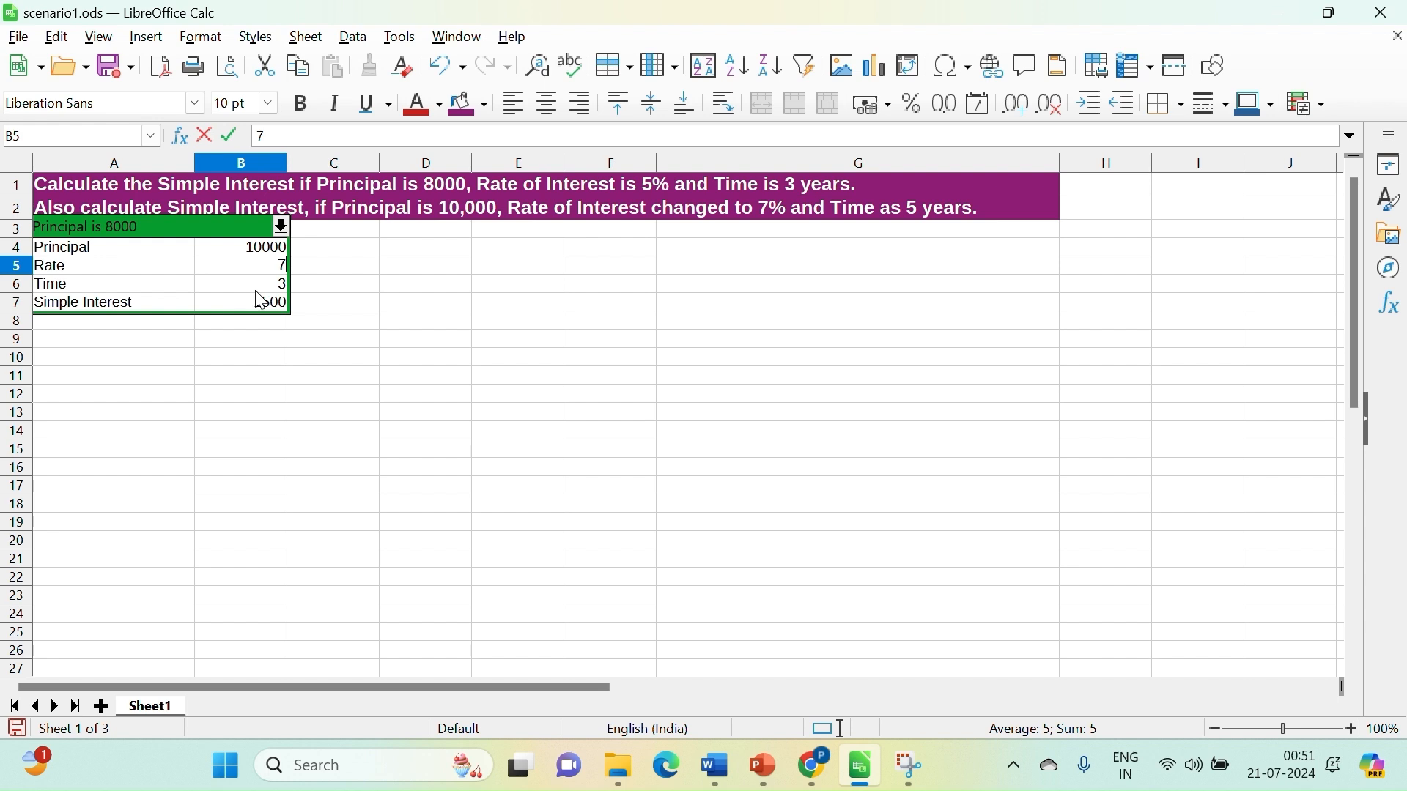
key("Return")
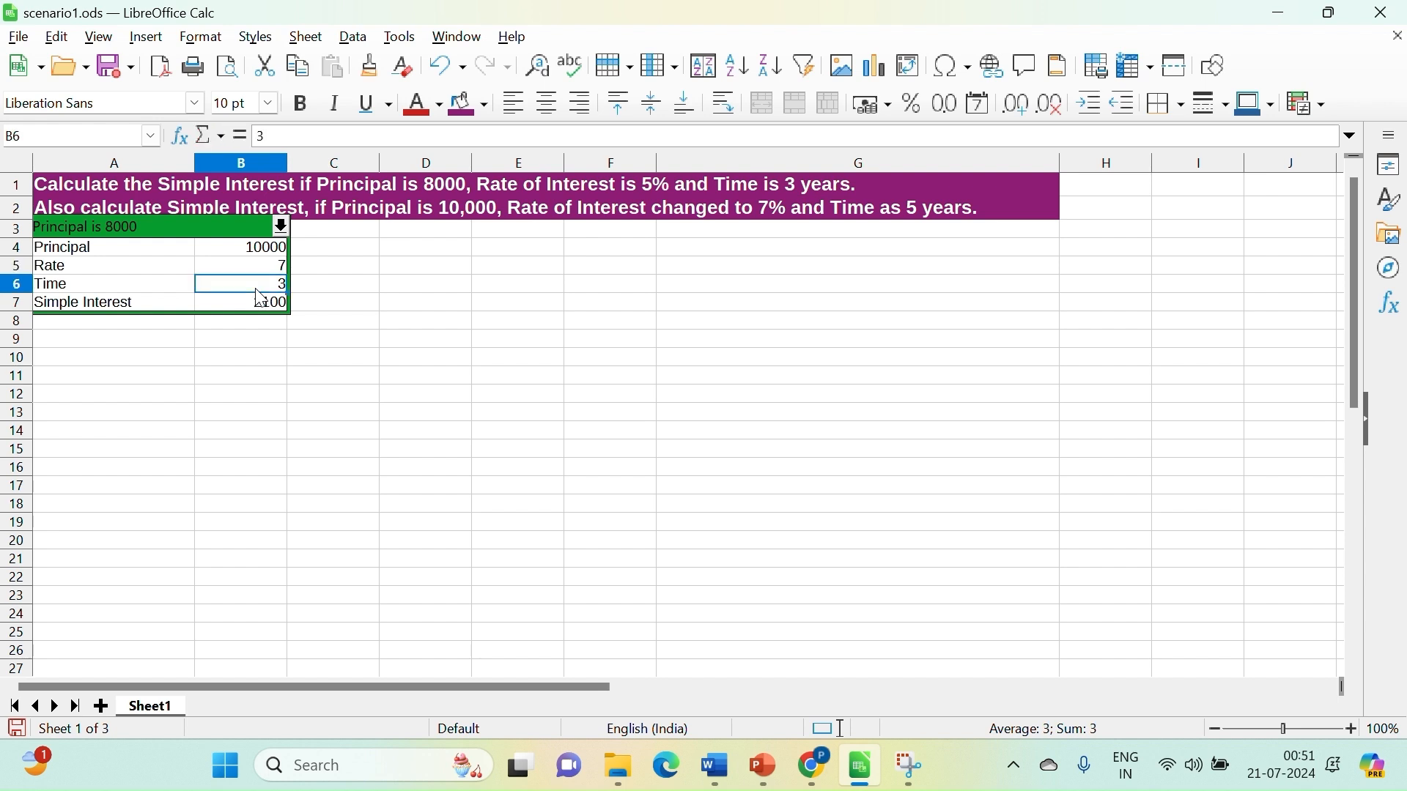
type("5")
key("Return")
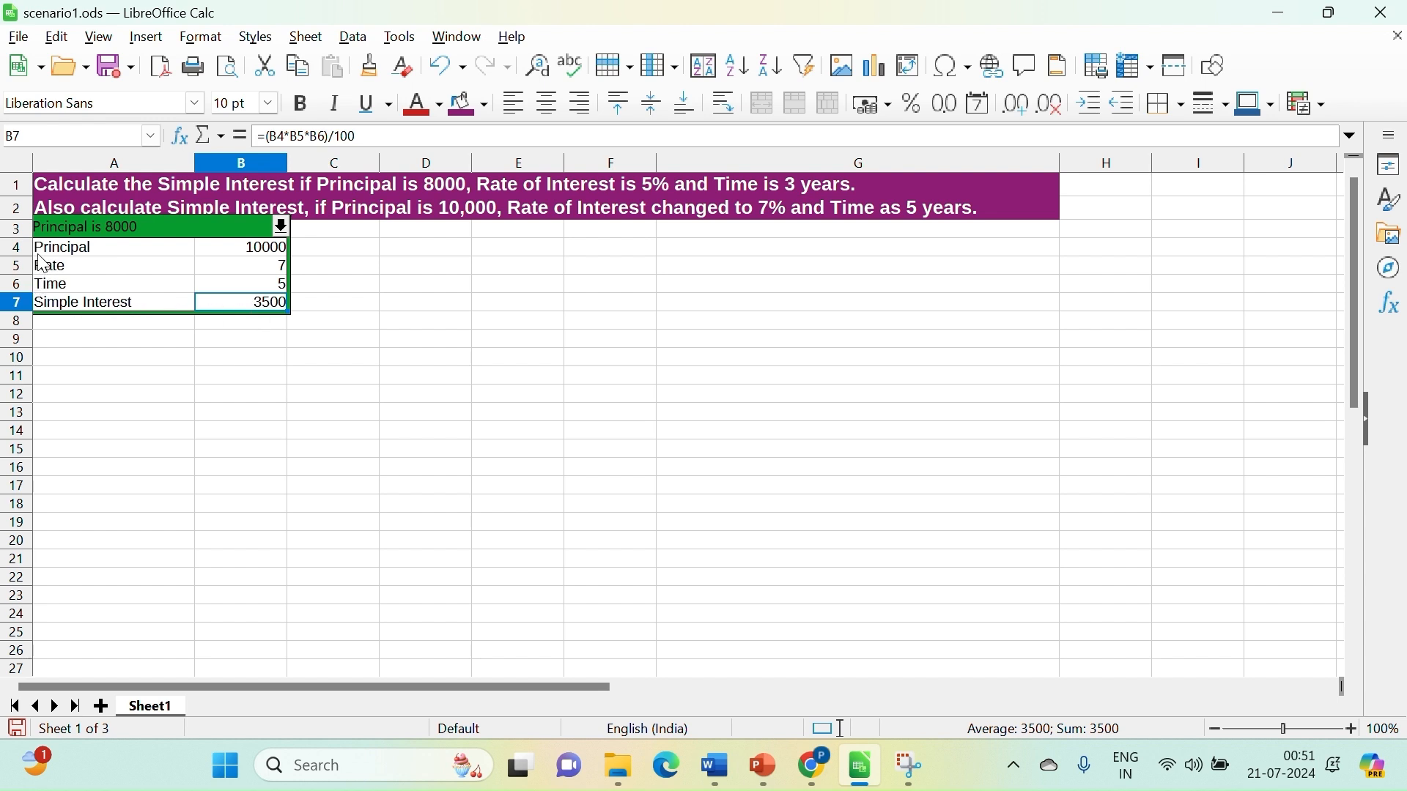
- Start a second scenario for the range A4:B7 and name it "Principal is 10000"
left_click_drag(39, 254, 268, 305)
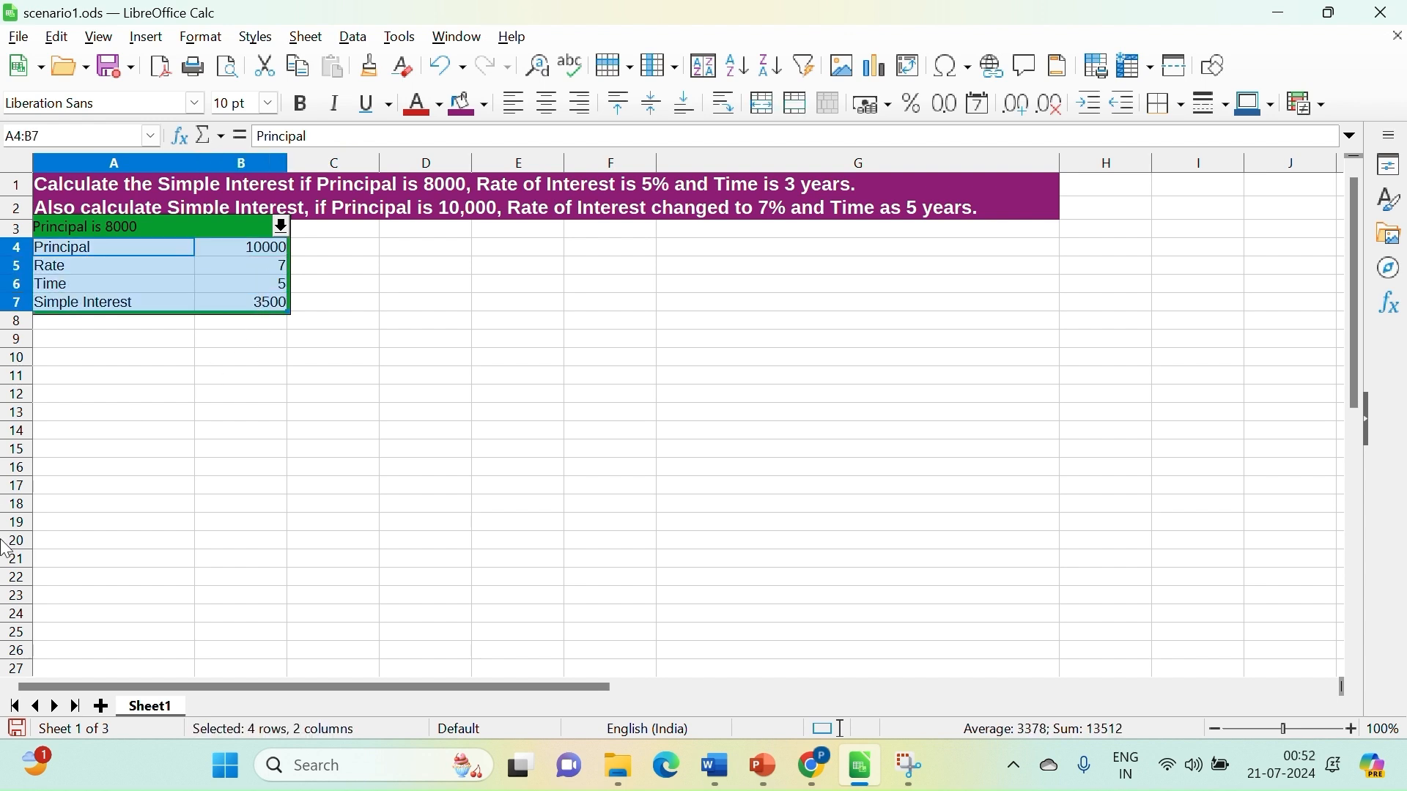
left_click(402, 38)
left_click(433, 341)
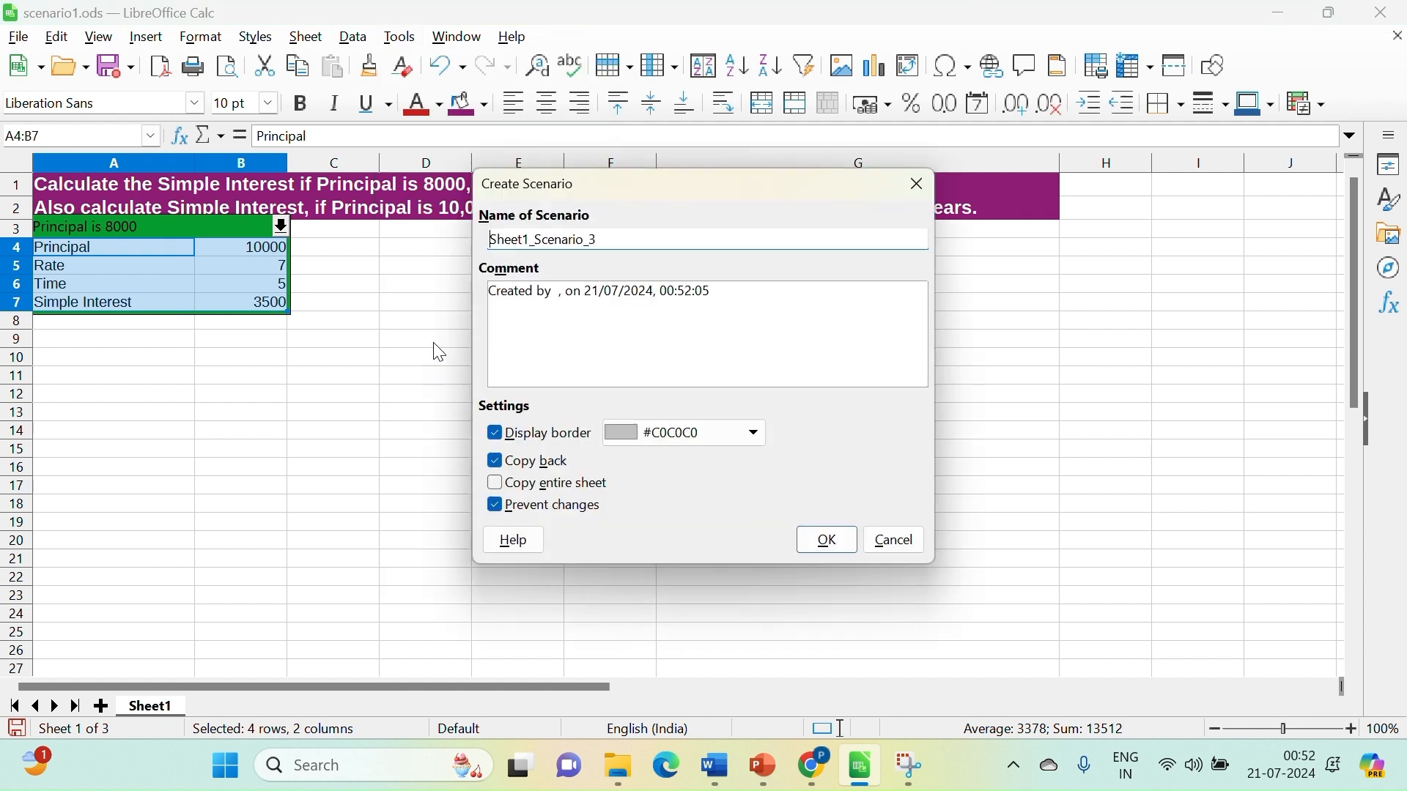
left_click_drag(614, 236, 439, 236)
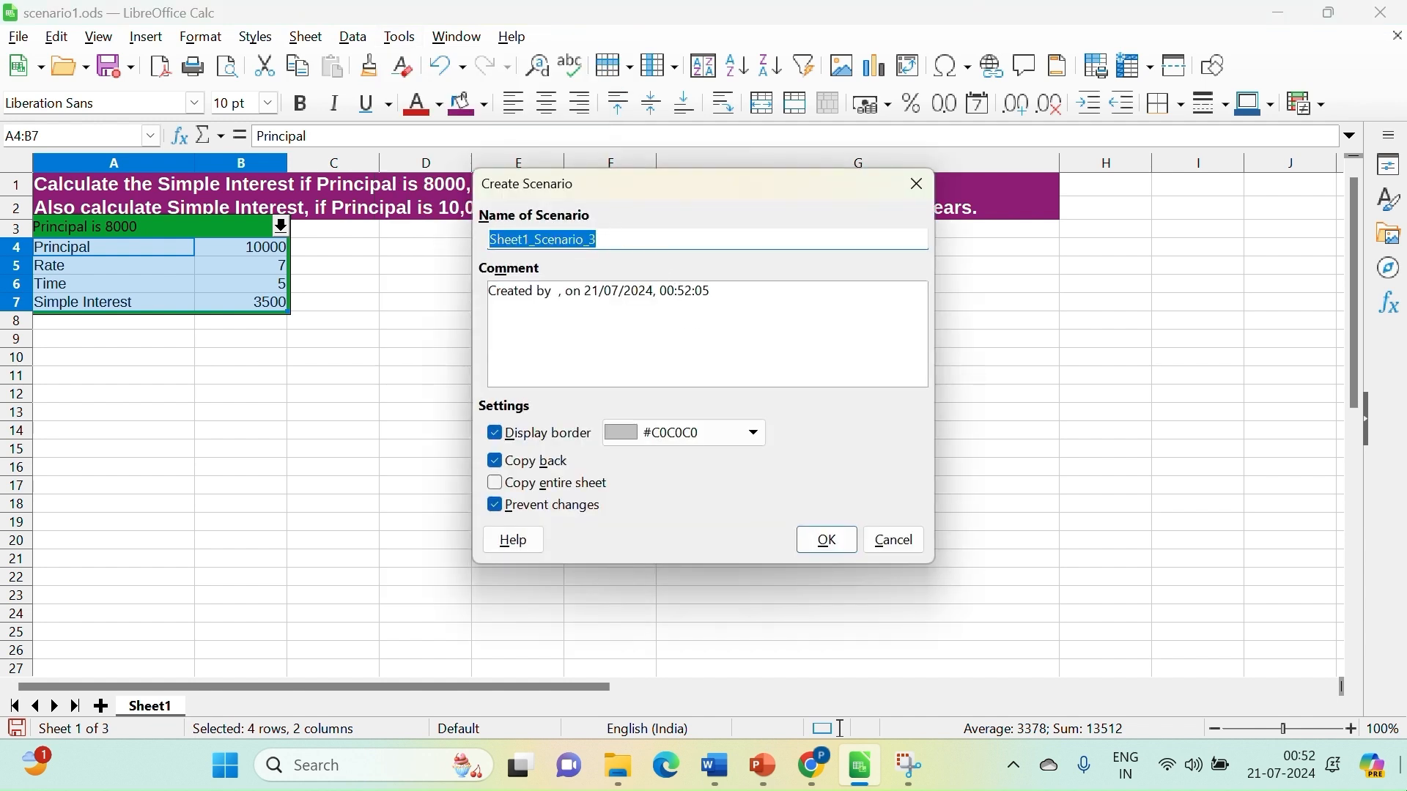
type("Principal is")
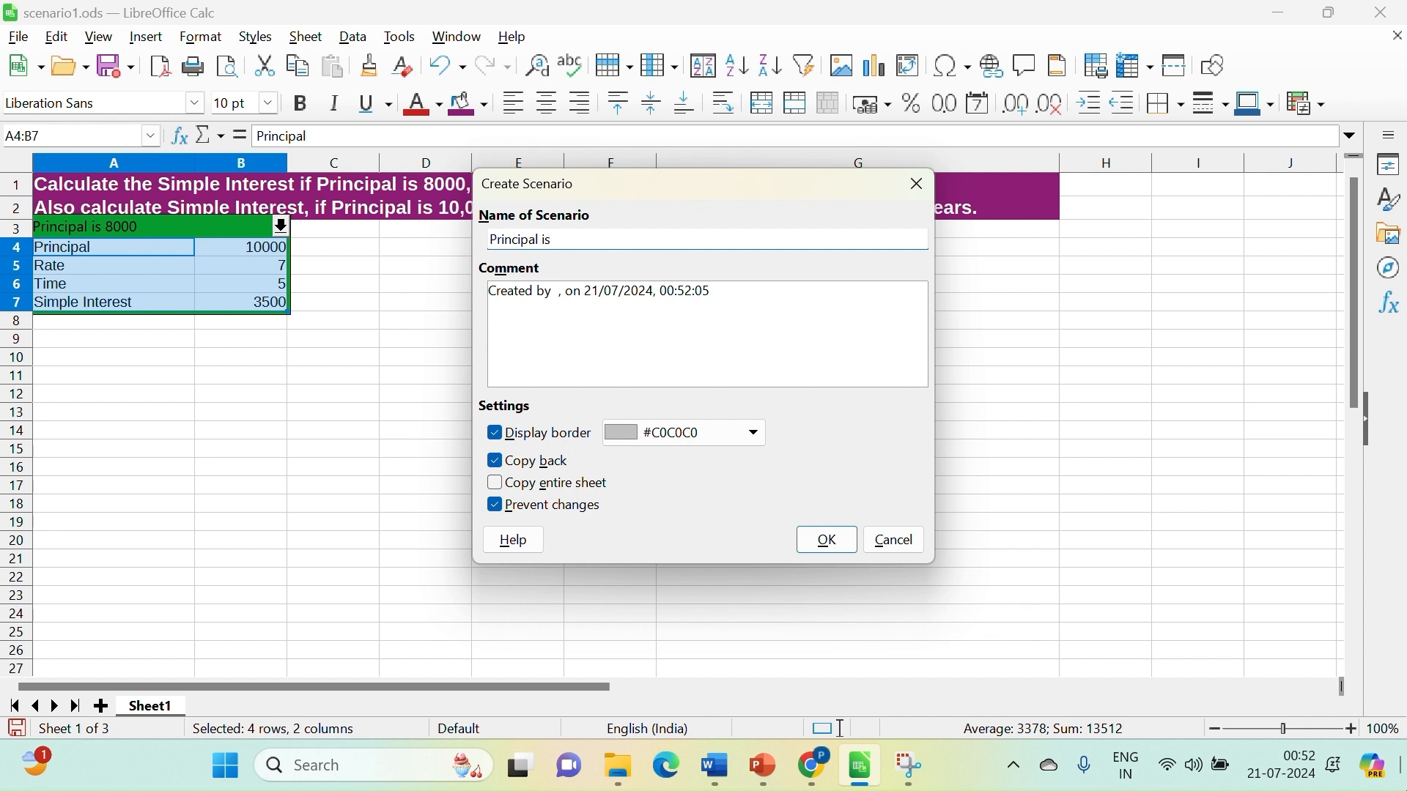
type(" 10000")
- Replace the second scenario's comment with "Second scenario created" and set its border colour to Dark Red 1
left_click(669, 291)
left_click_drag(717, 290, 445, 288)
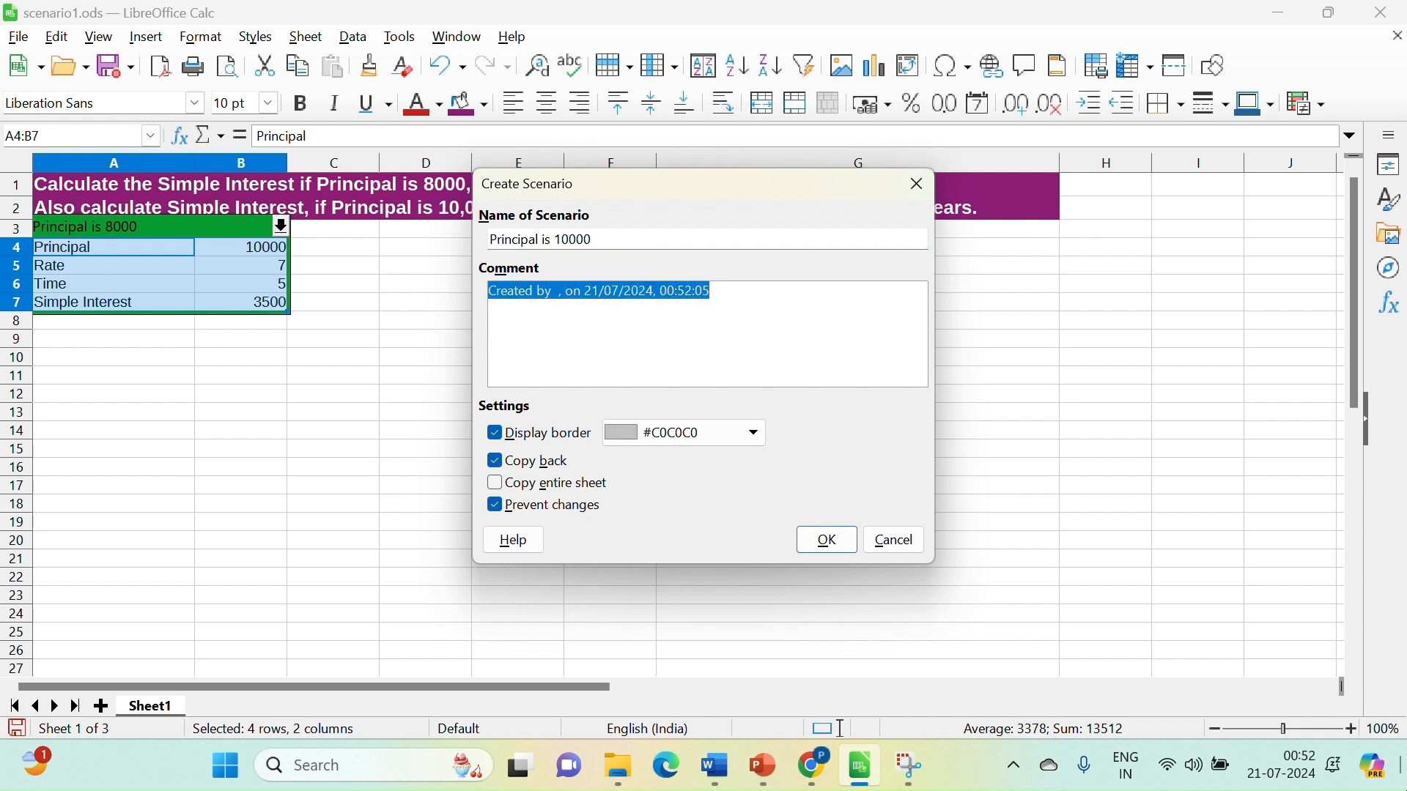
type("Second ")
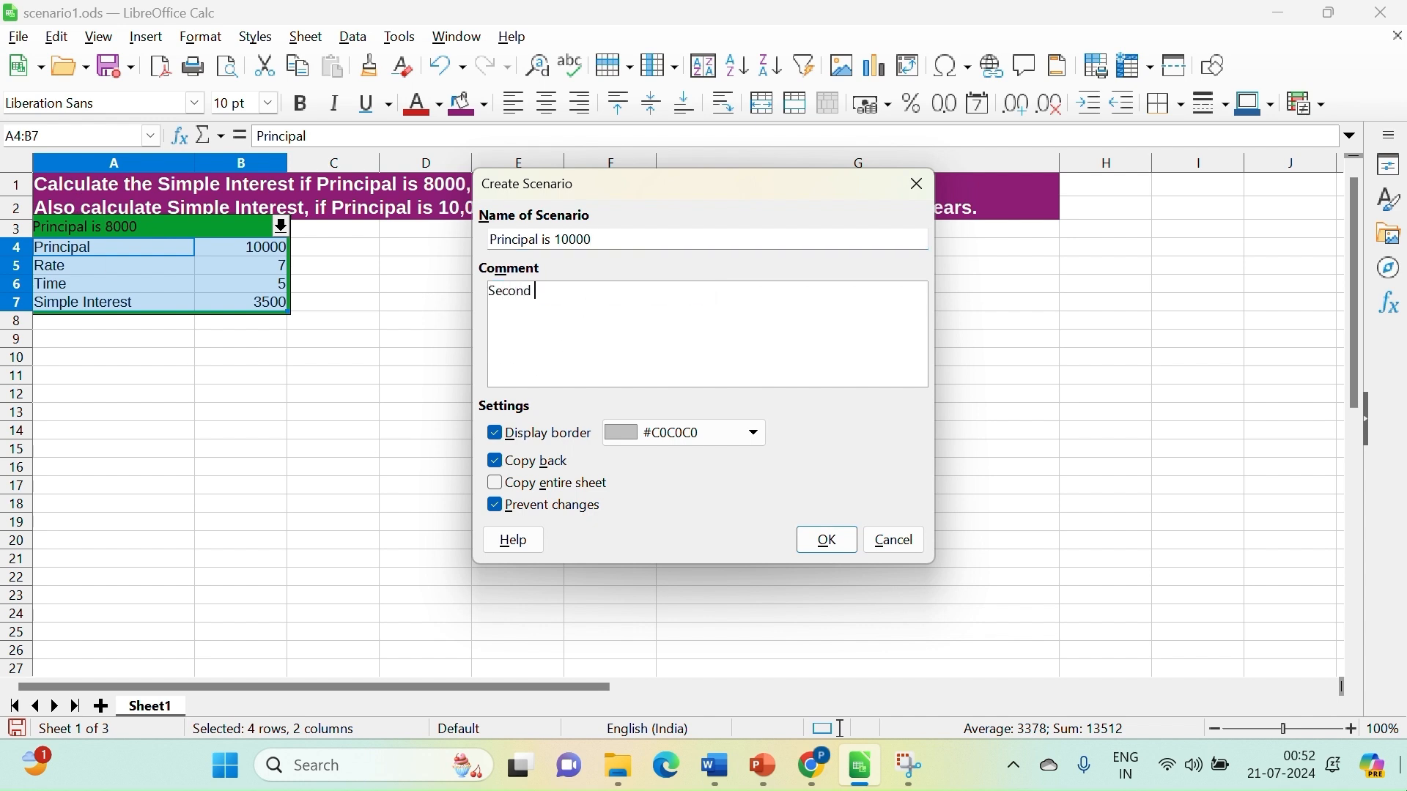
type("scenario")
type(" craeted")
key("BackSpace")
key("BackSpace")
key("BackSpace")
type("ated")
left_click(754, 437)
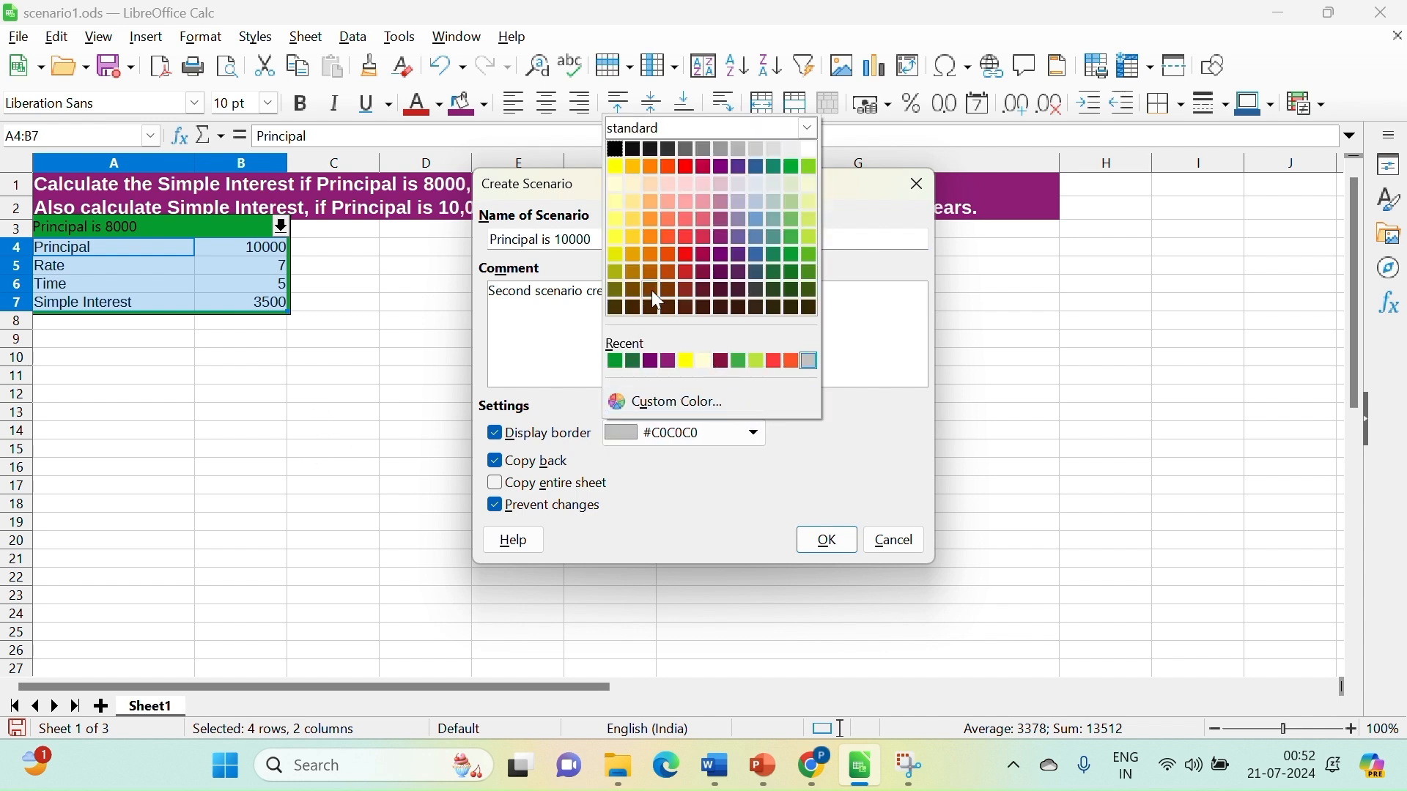
left_click(688, 256)
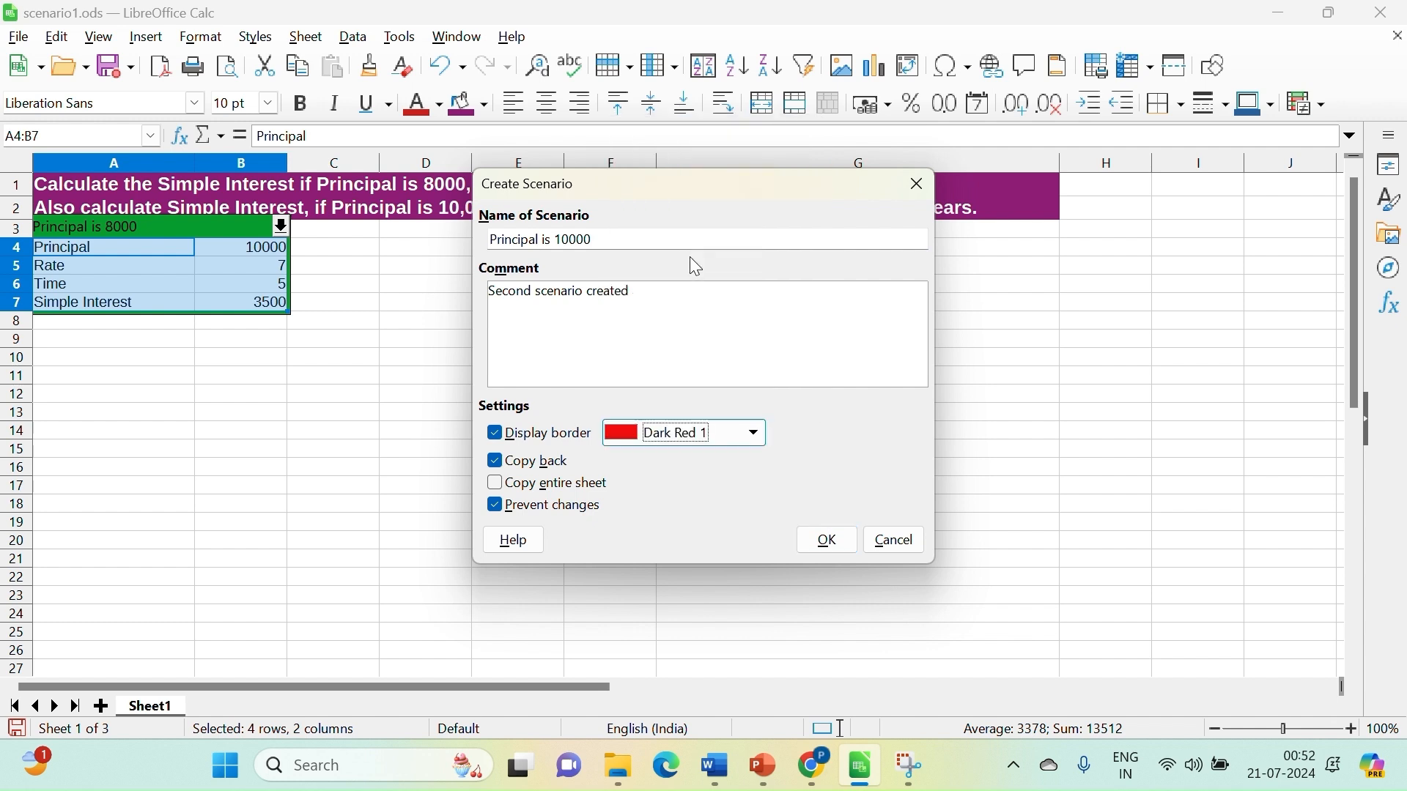
- Create the "Principal is 10000" scenario with the current settings and deselect the range
left_click(829, 543)
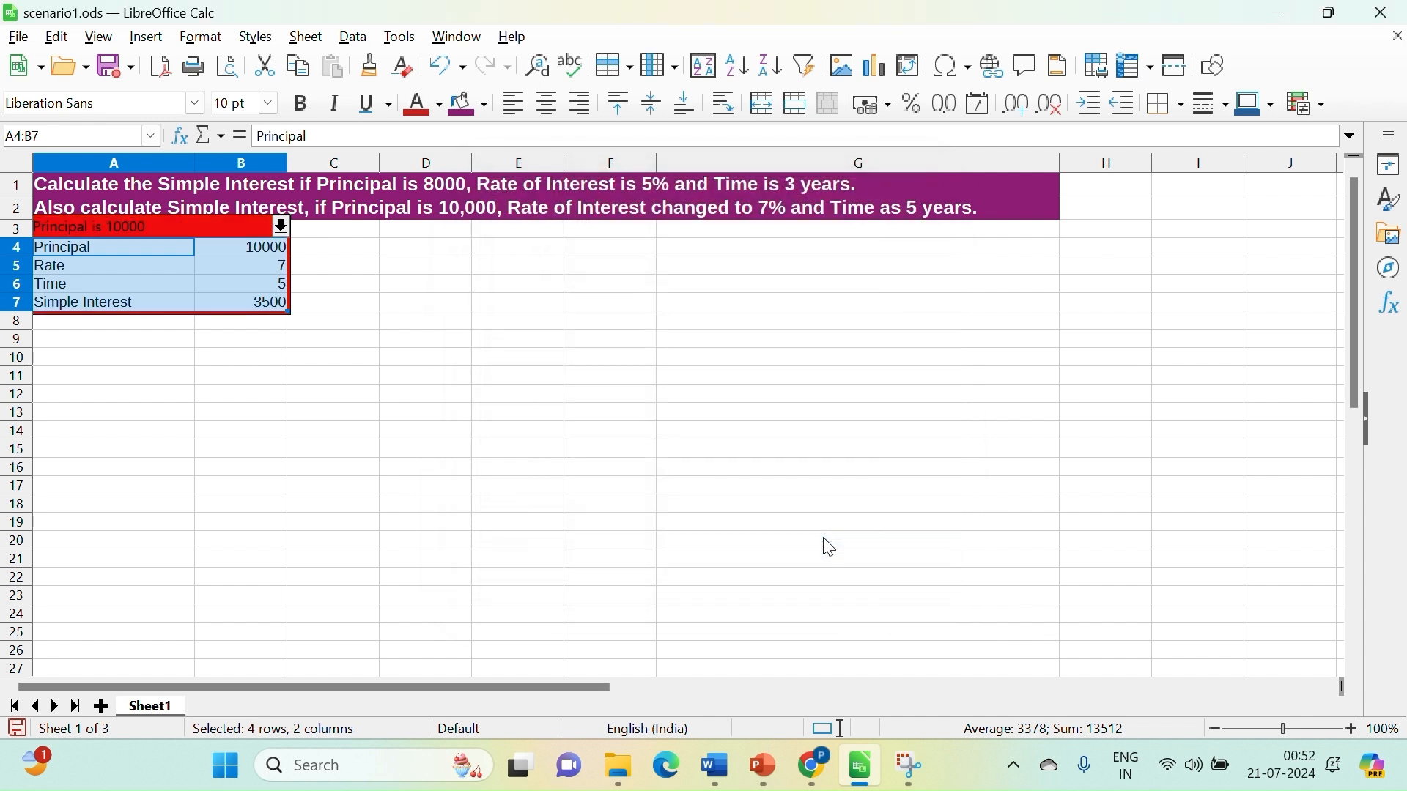
left_click(377, 467)
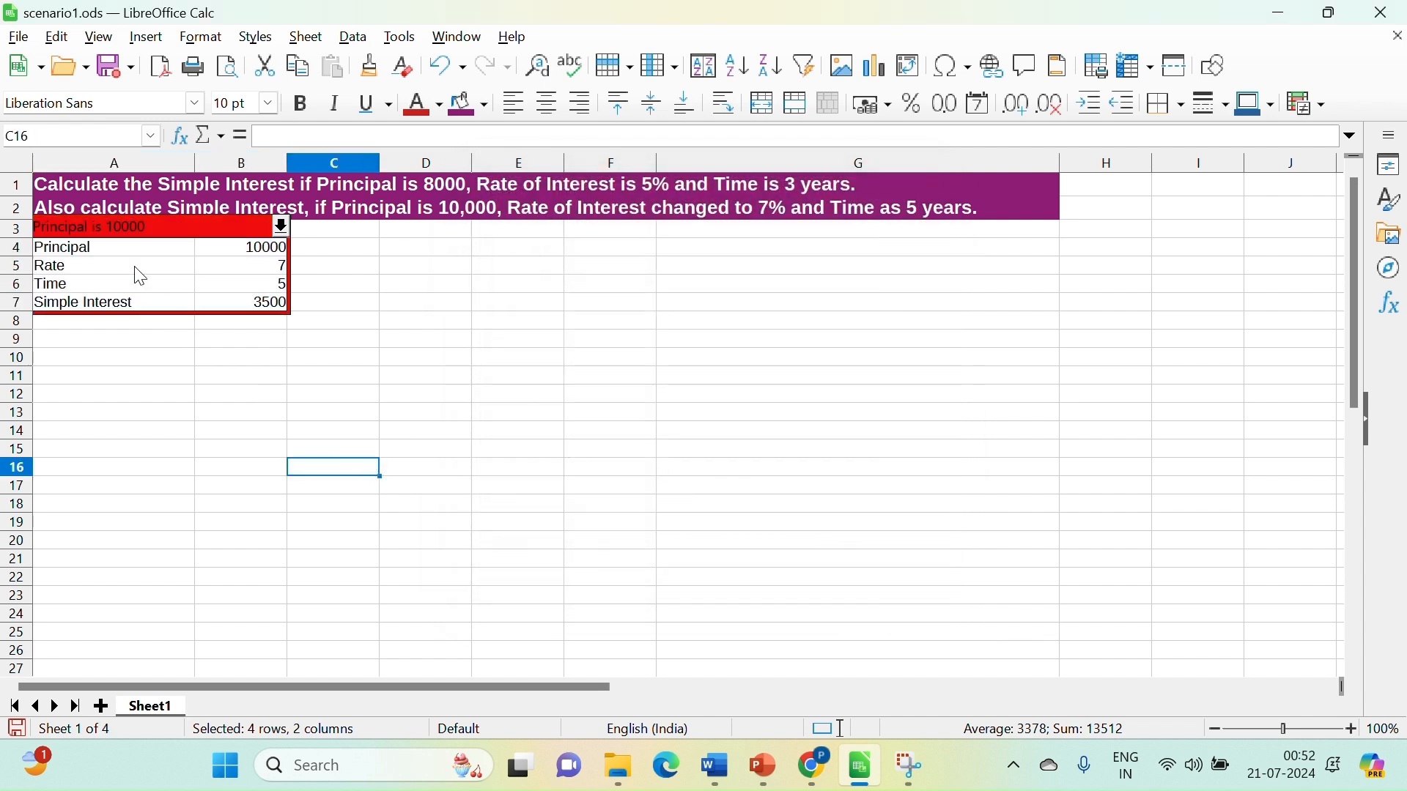
- Switch the displayed scenario to "Principal is 8000" and back to "Principal is 10000" to compare their values
left_click(281, 227)
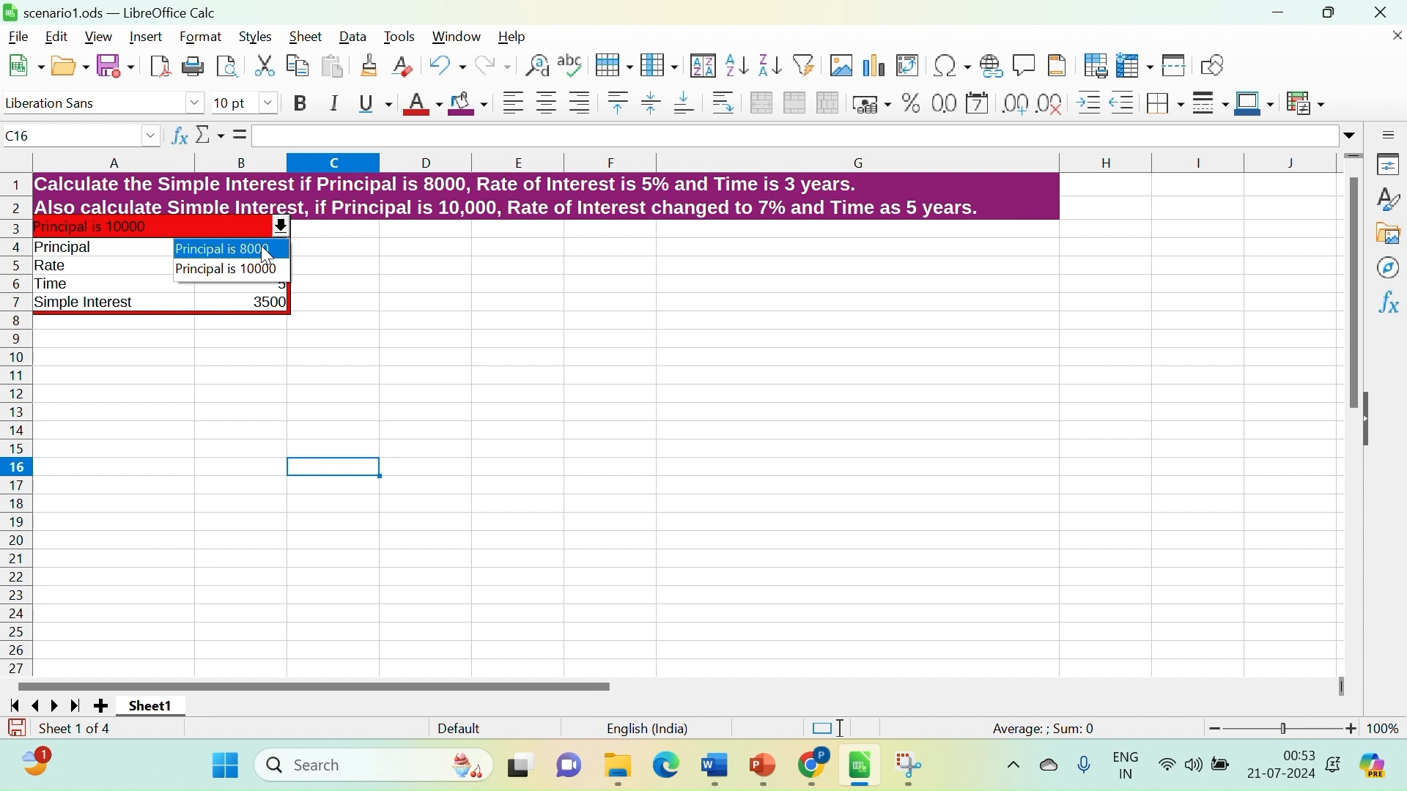
left_click(266, 254)
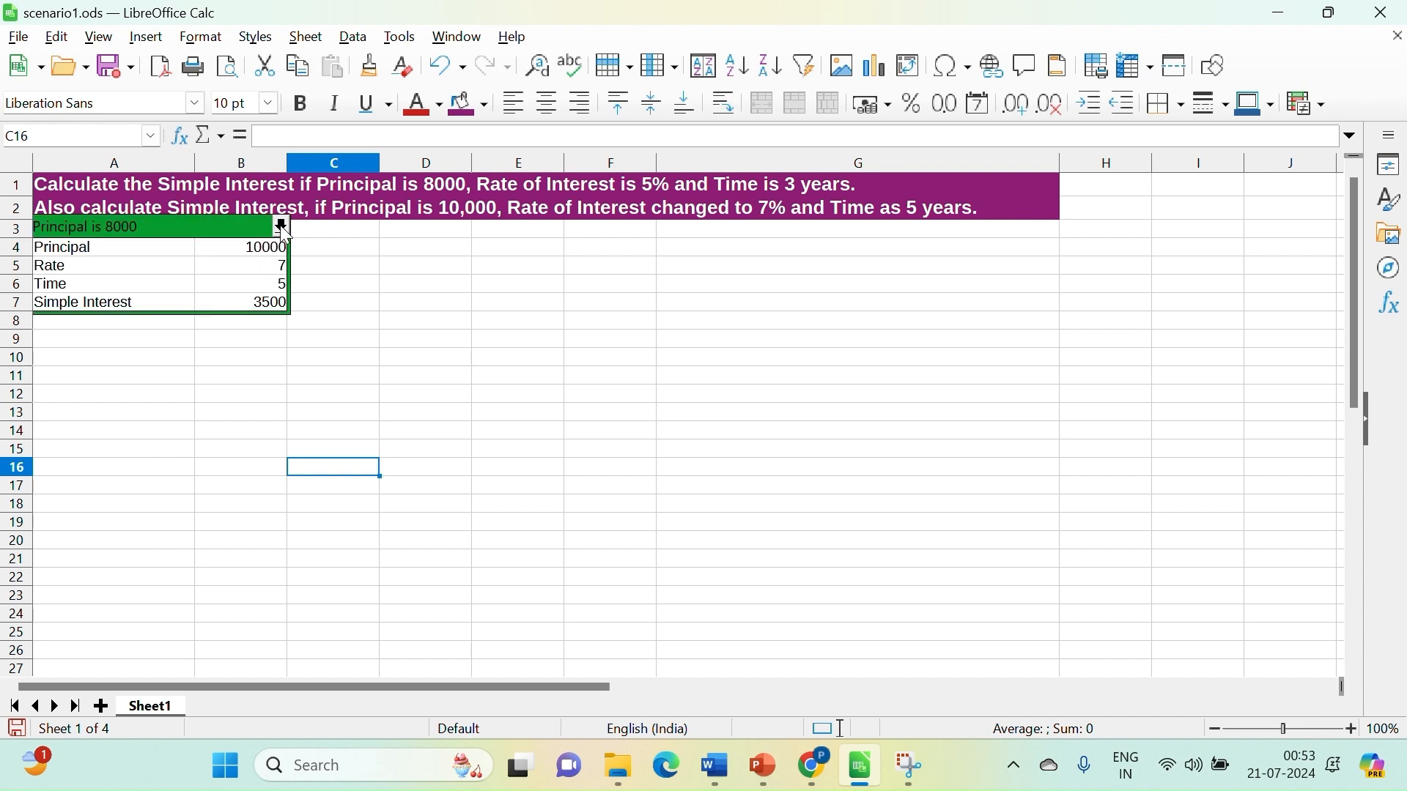
left_click(282, 228)
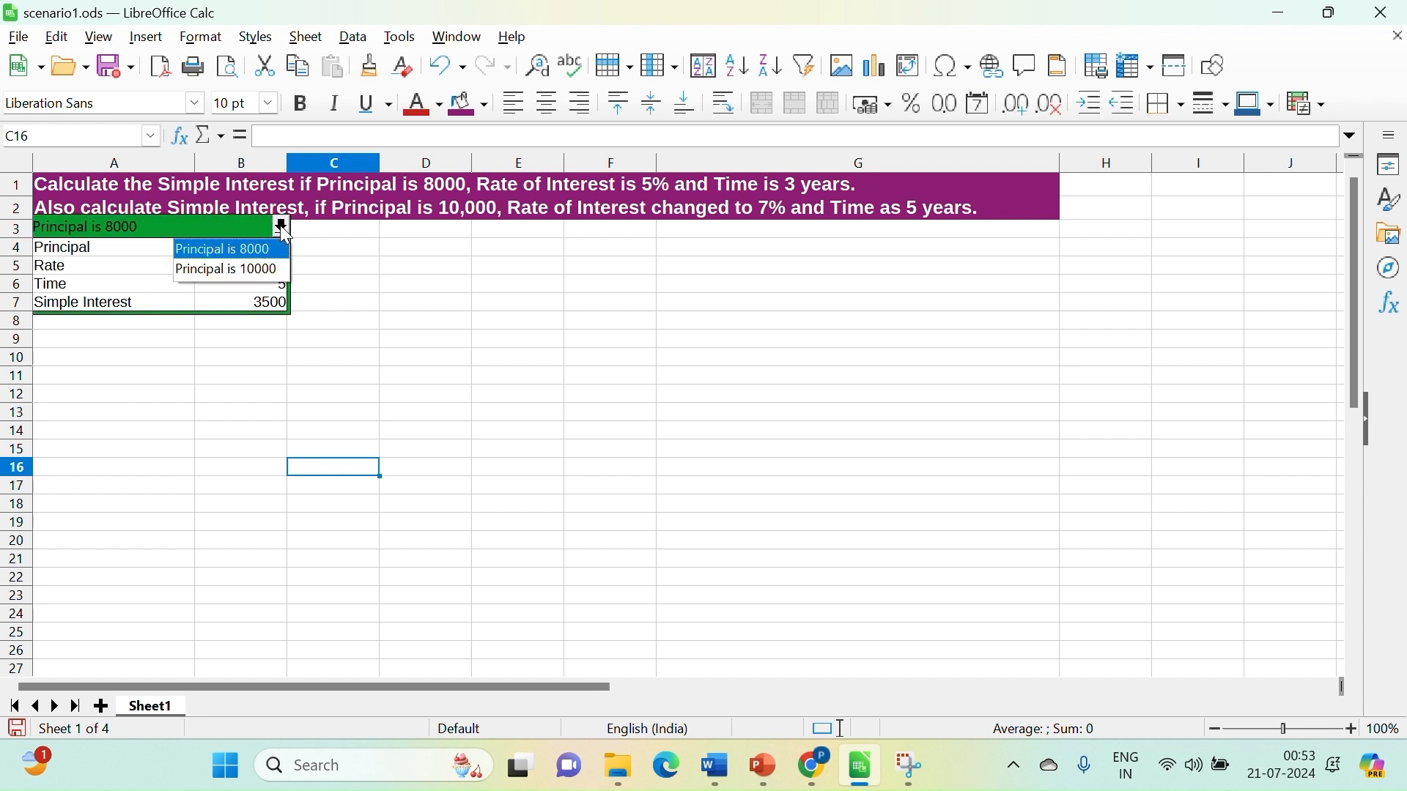
left_click(257, 268)
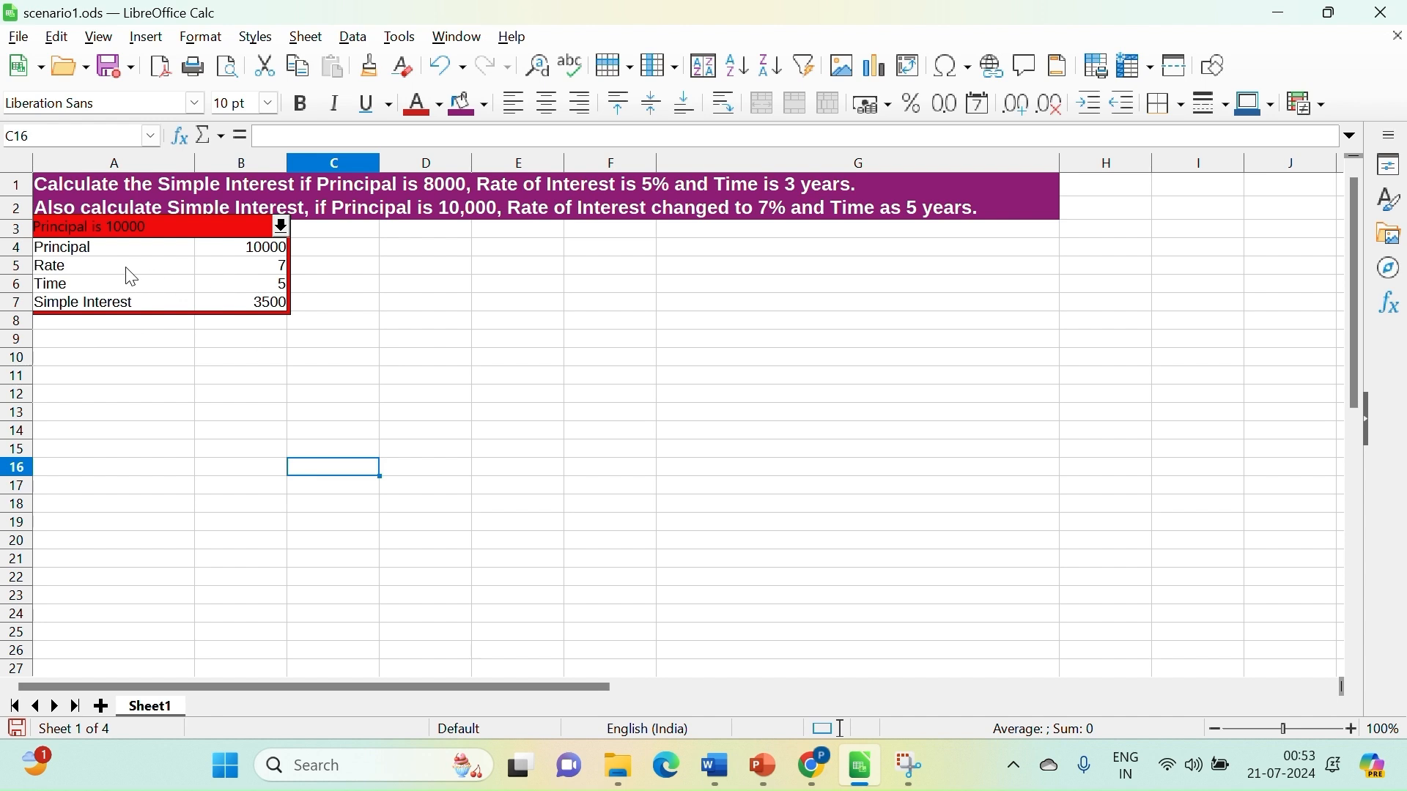
- Change the Rate in B5 to 12 and the Time in B6 to 7
left_click(262, 273)
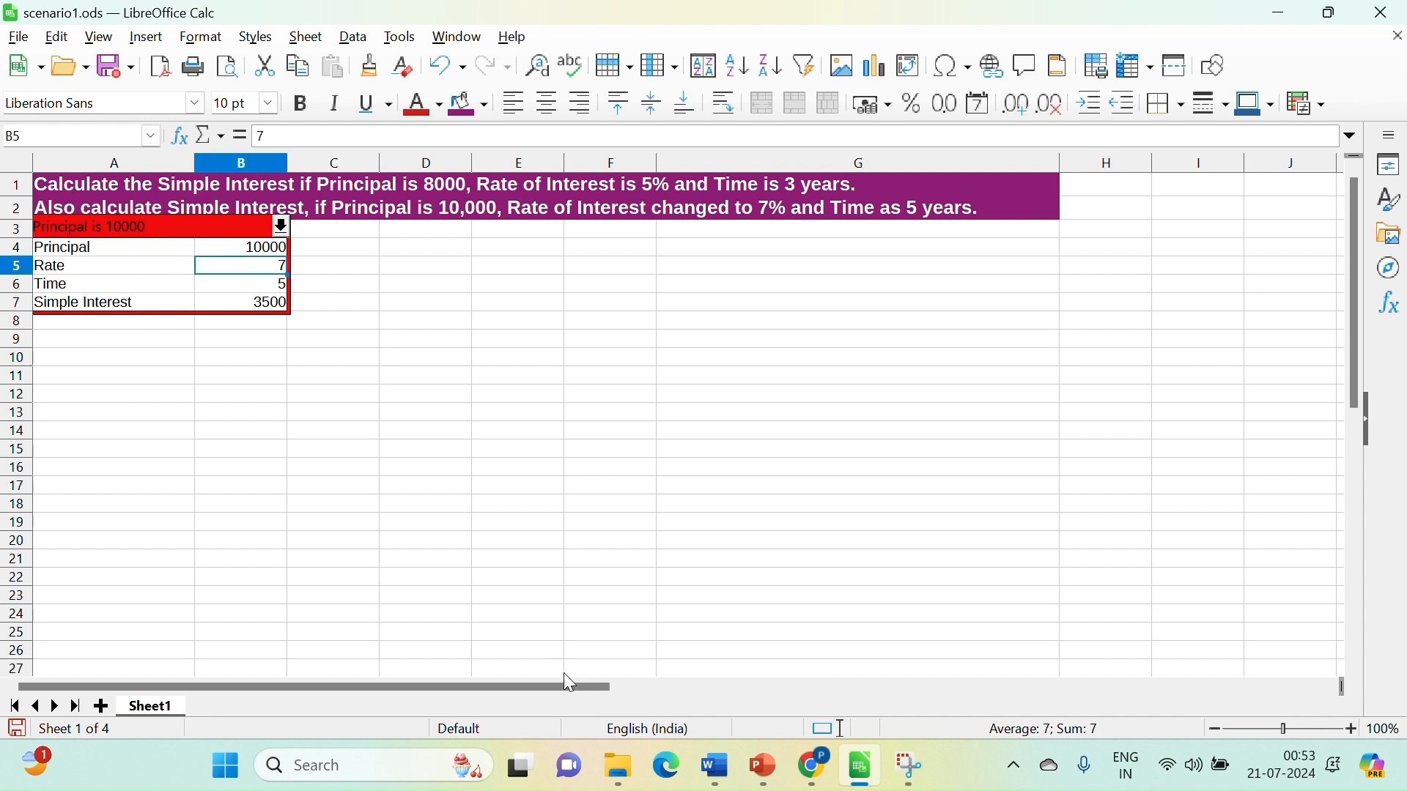
type("12")
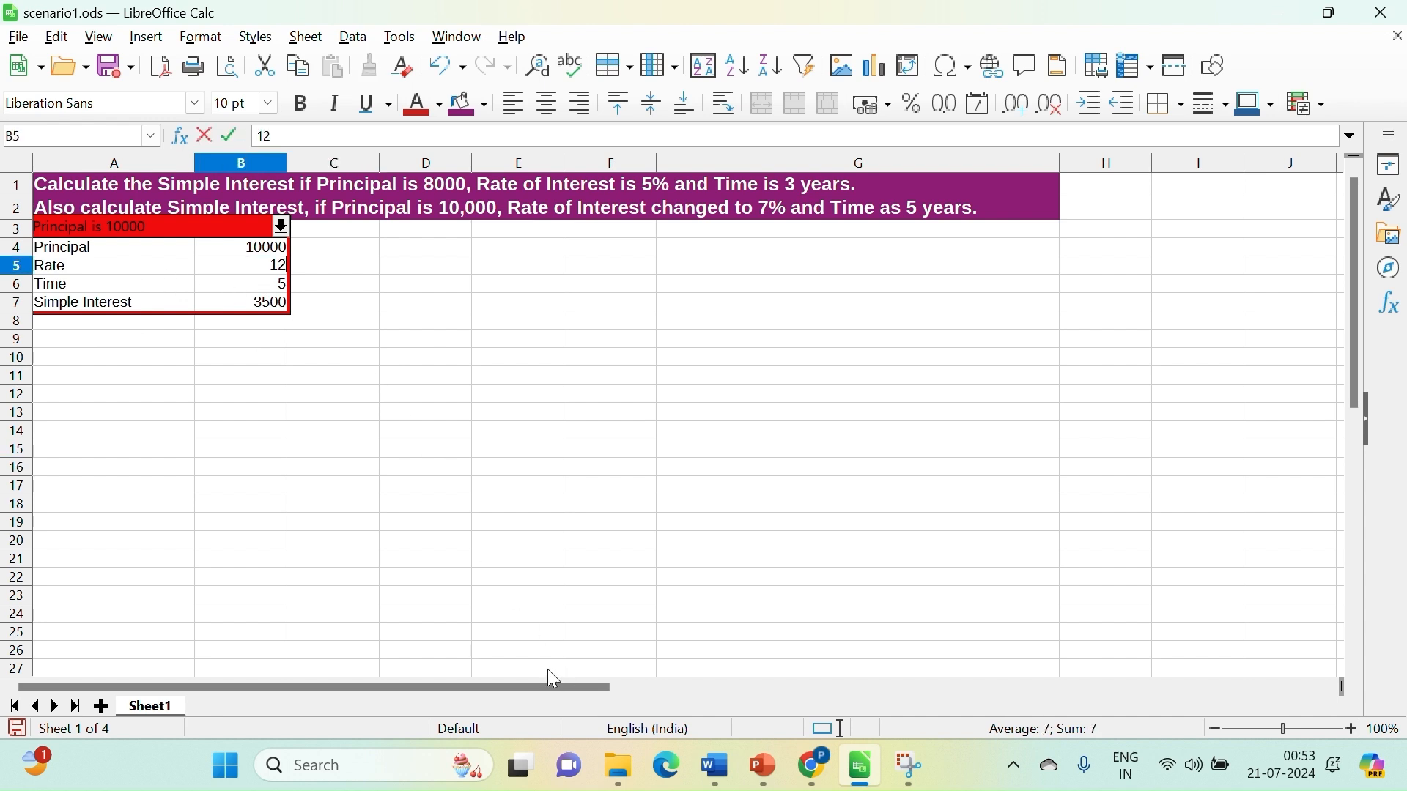
key("Return")
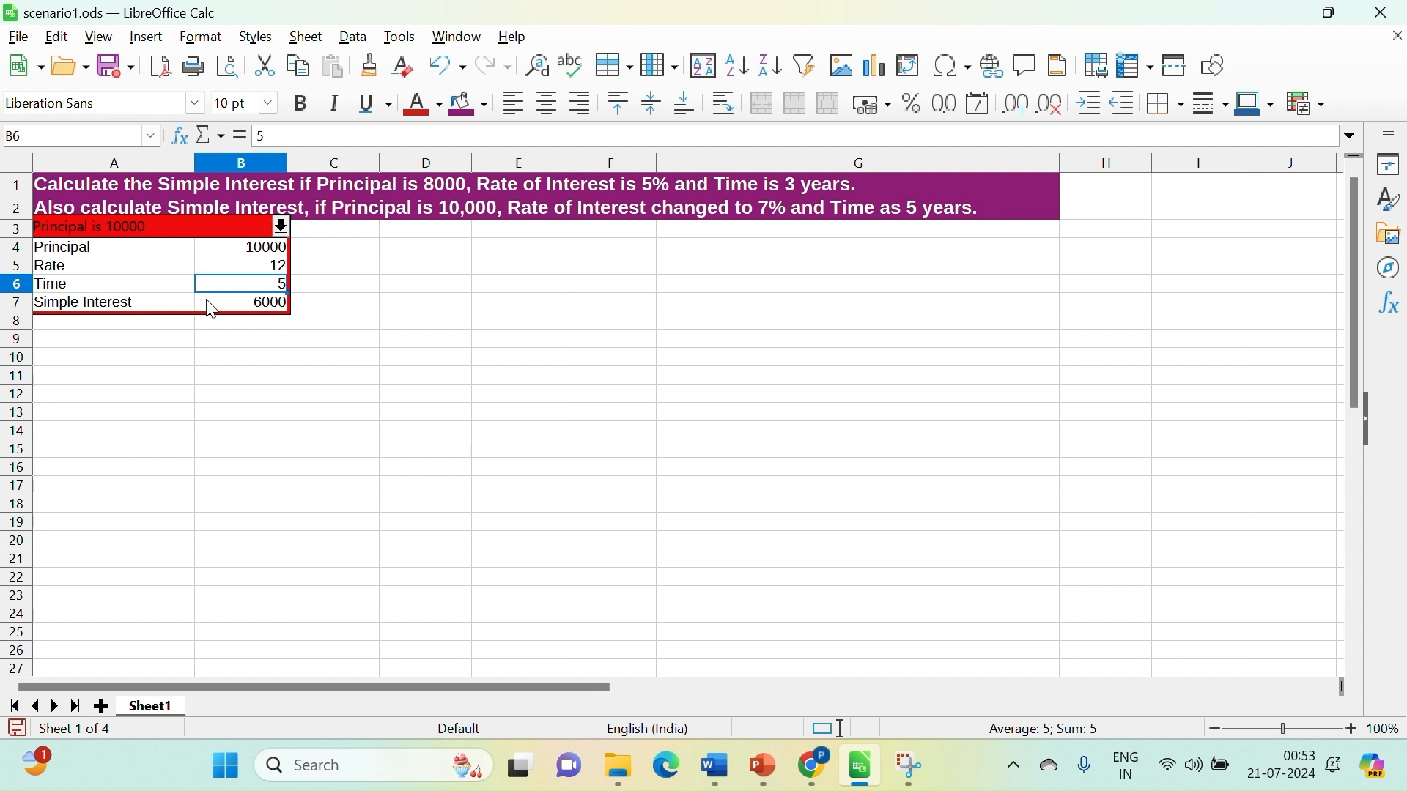
type("7")
key("Return")
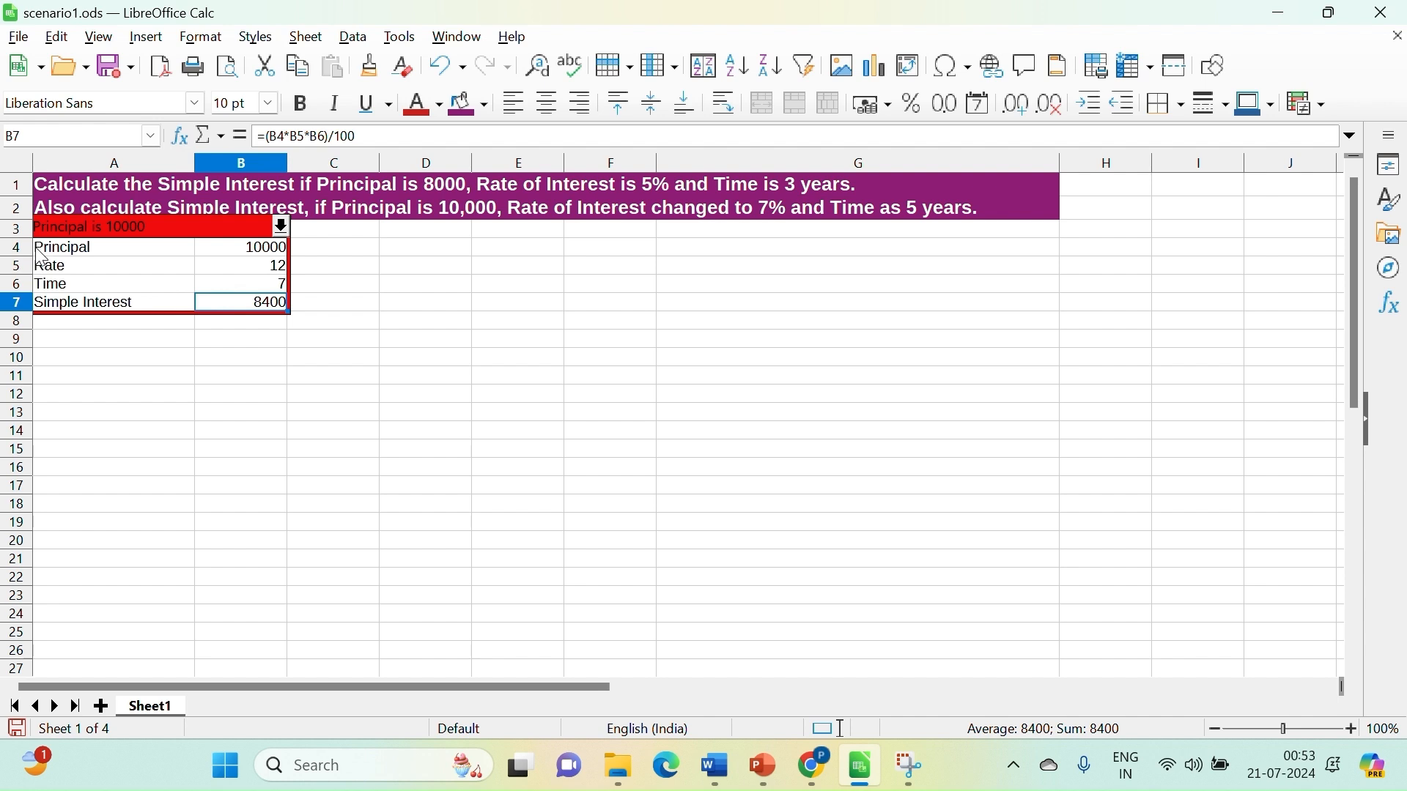
- Start a third scenario for the range A4:B7 and name it "rate is 12"
left_click_drag(42, 257, 286, 288)
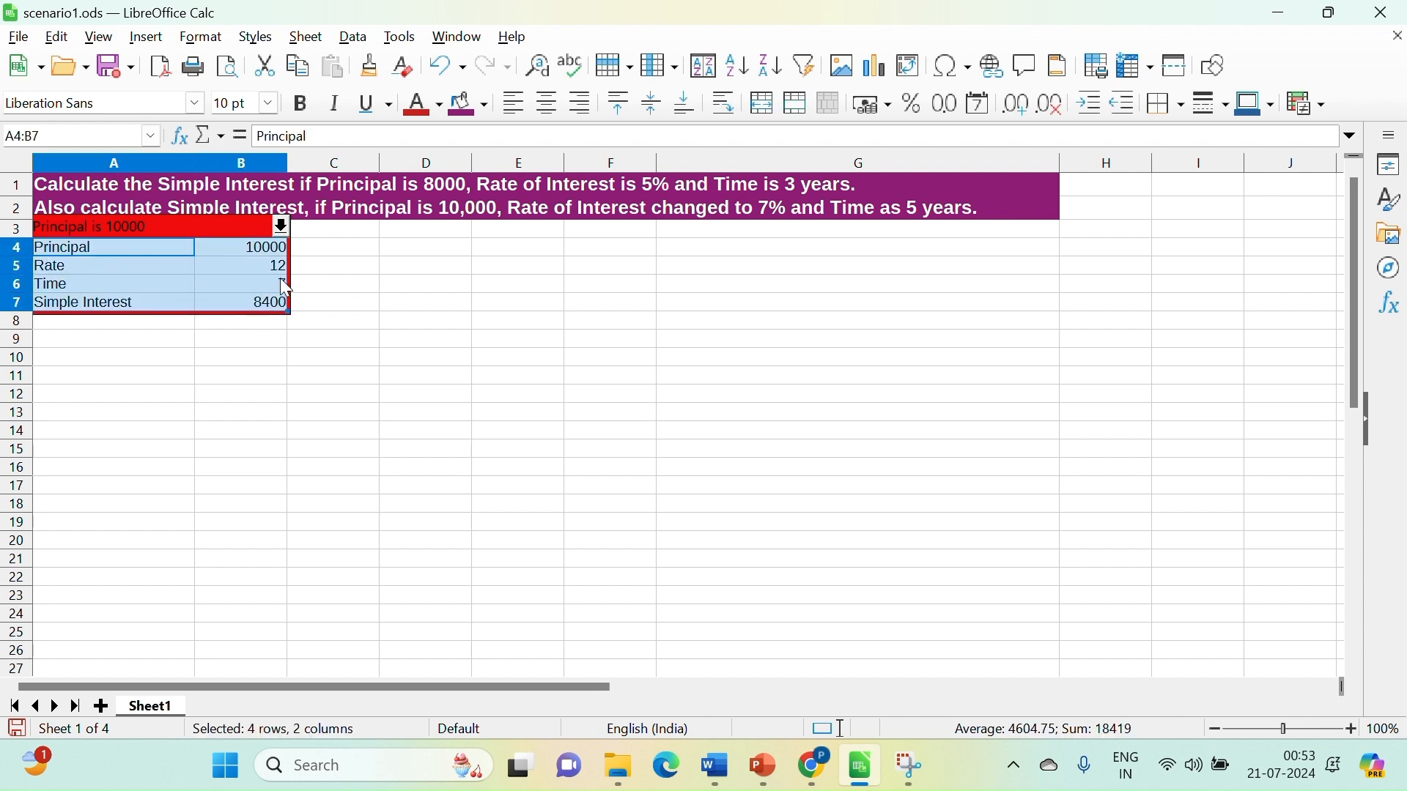
left_click(400, 36)
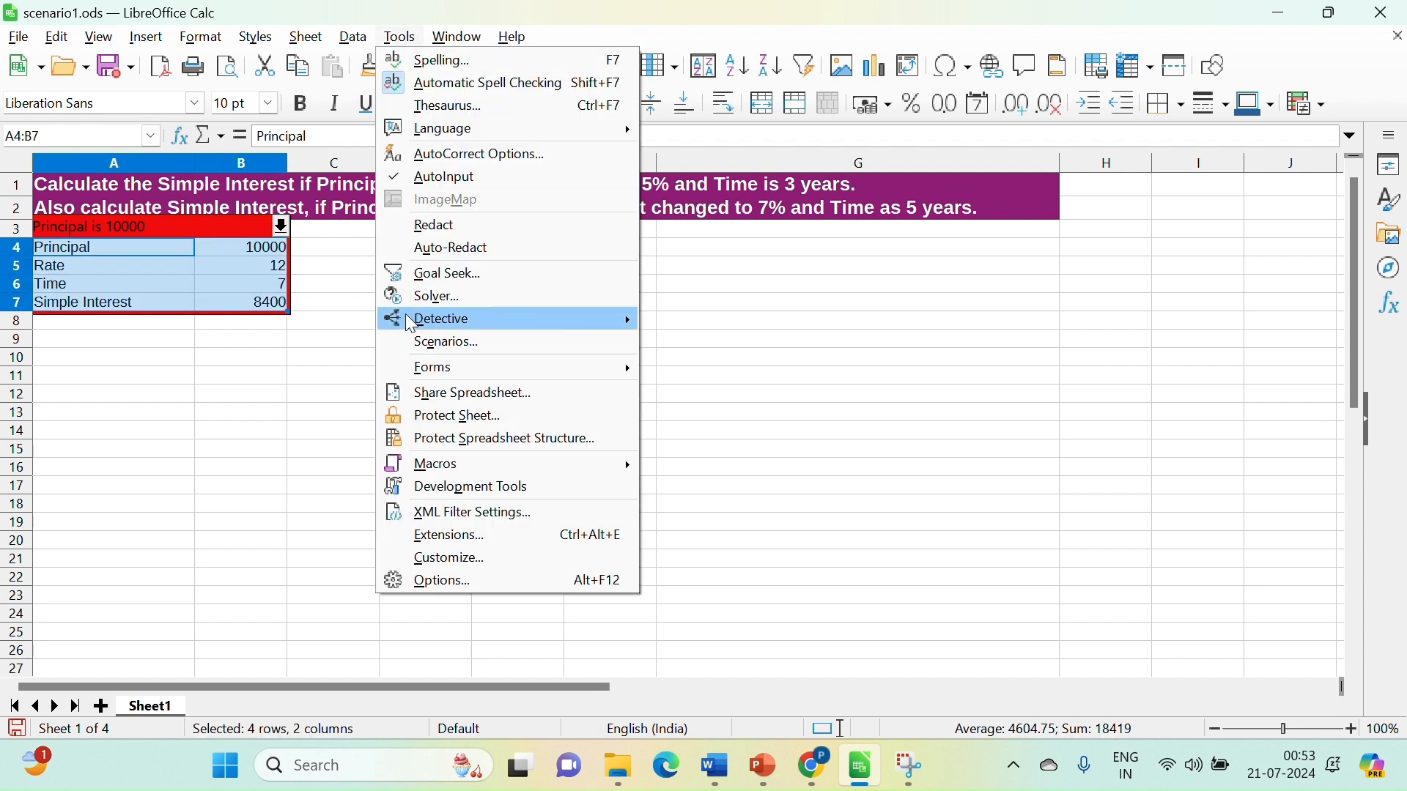
left_click(440, 342)
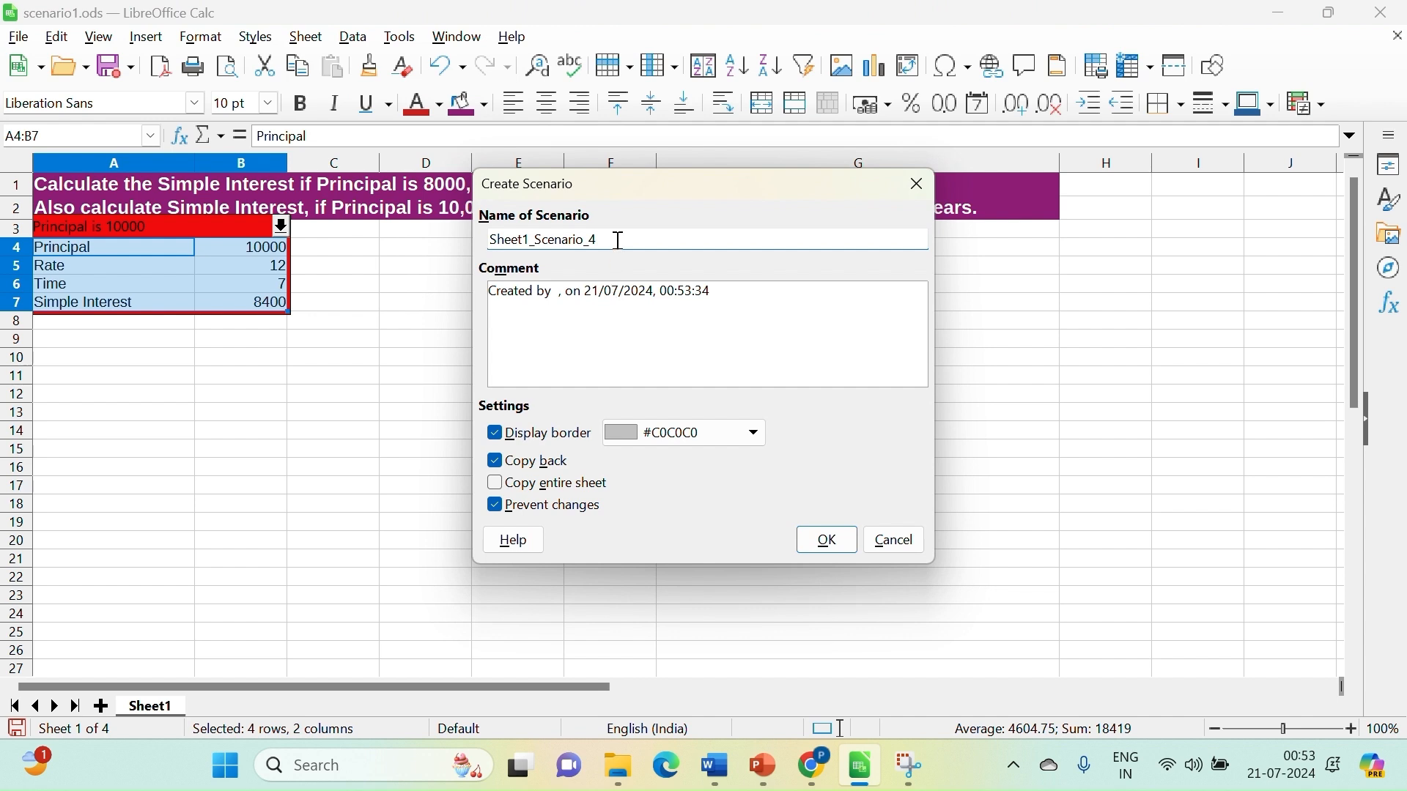
left_click_drag(619, 241, 421, 249)
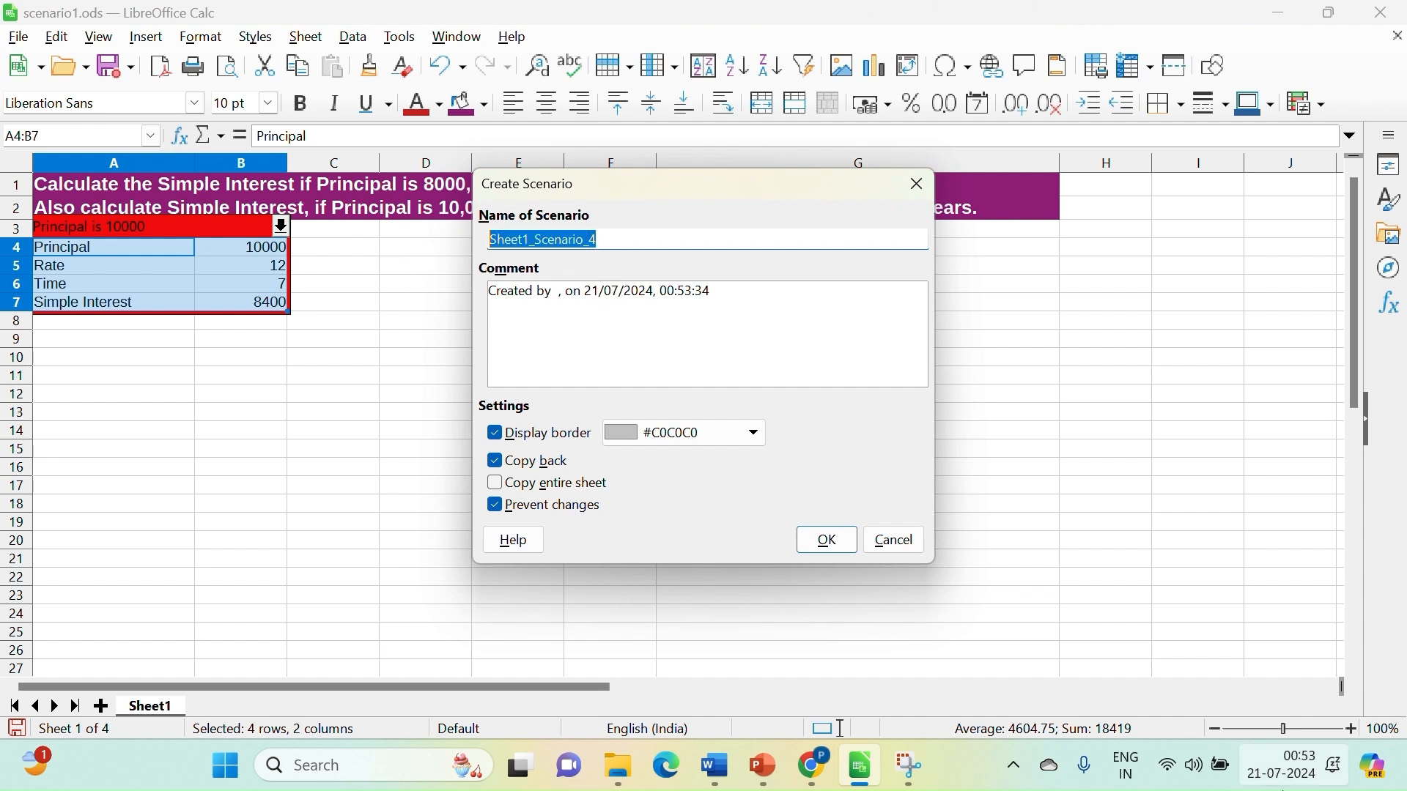
type("rate is 12")
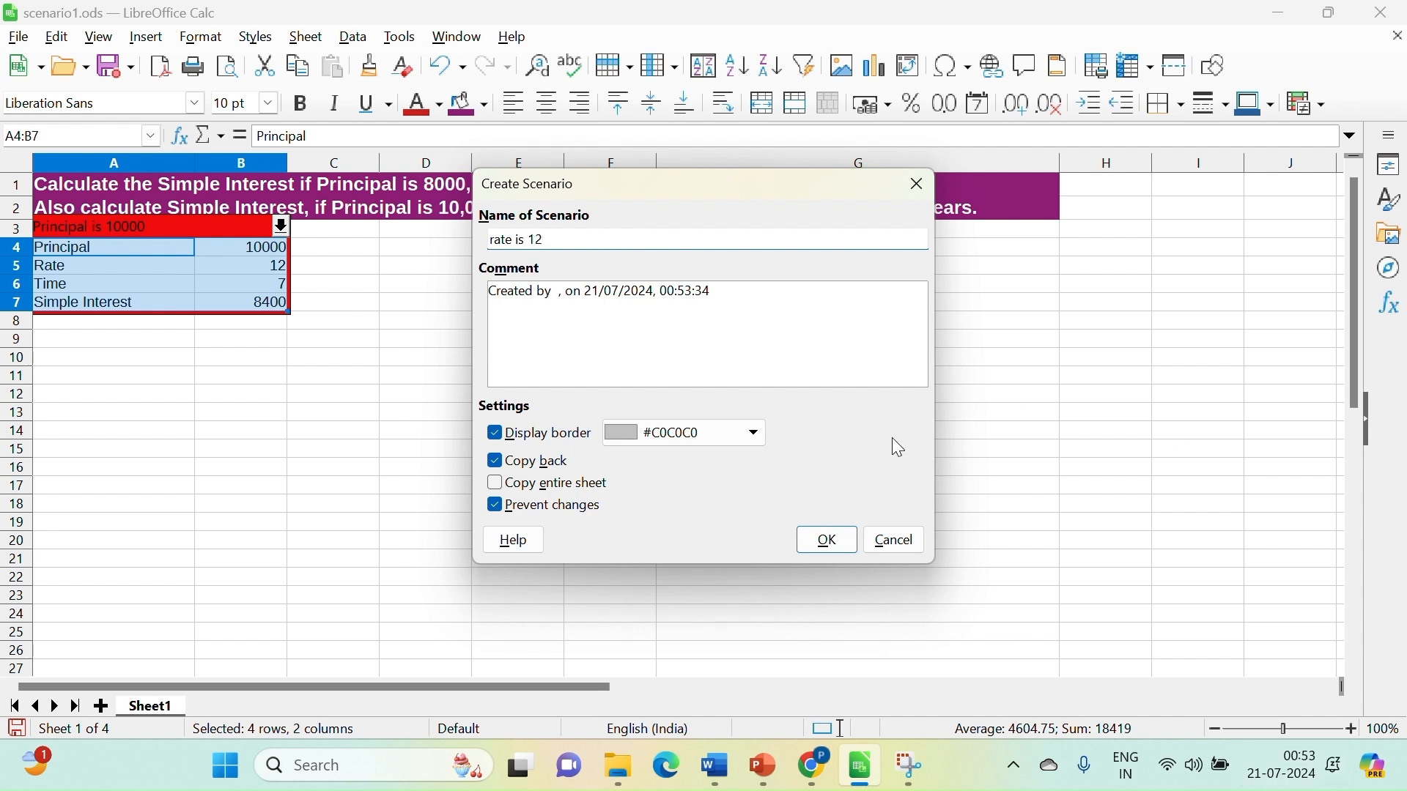
- Replace the comment with "Third scenario created", set the border colour to Dark Yellow 1 and create the scenario
left_click_drag(712, 291, 464, 305)
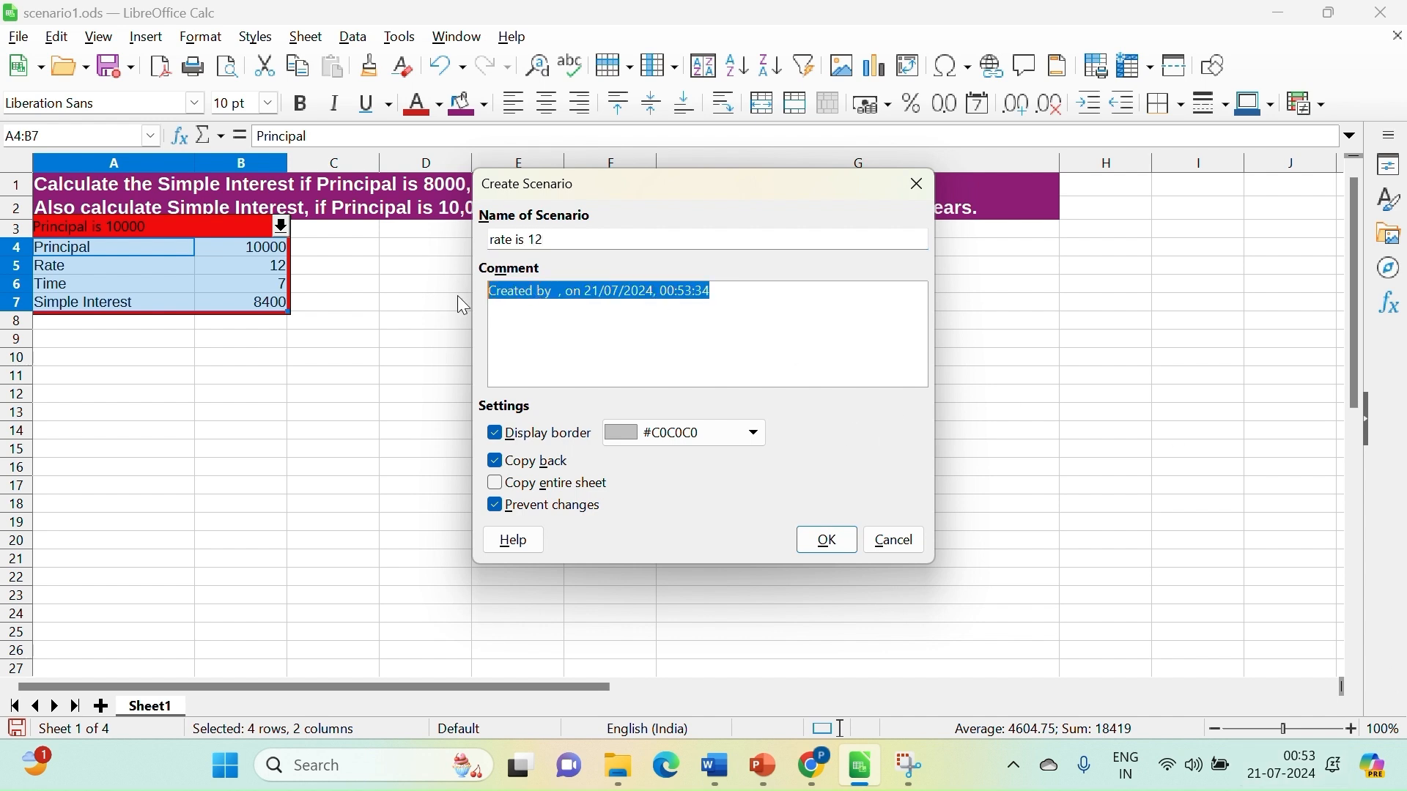
key("BackSpace")
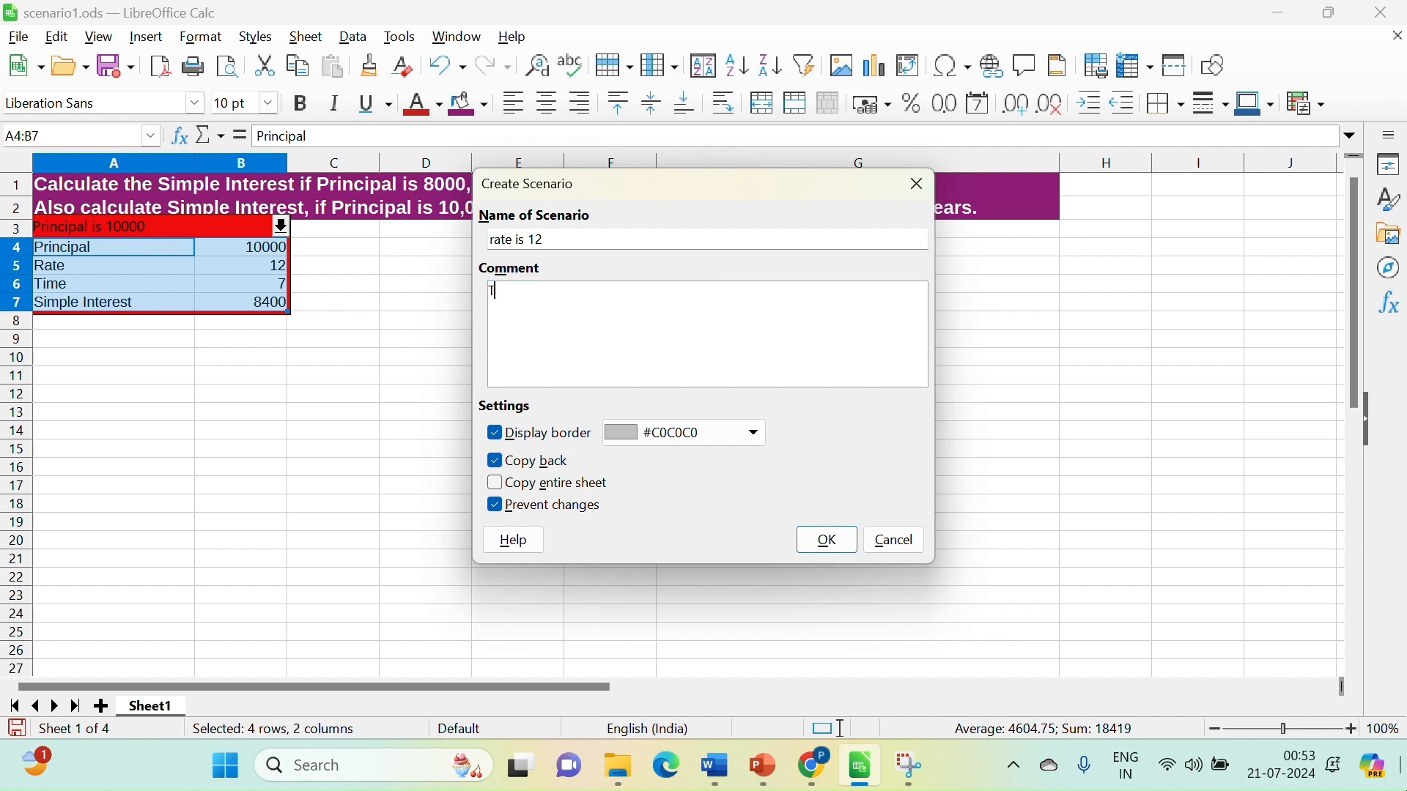
type("Third scenario created")
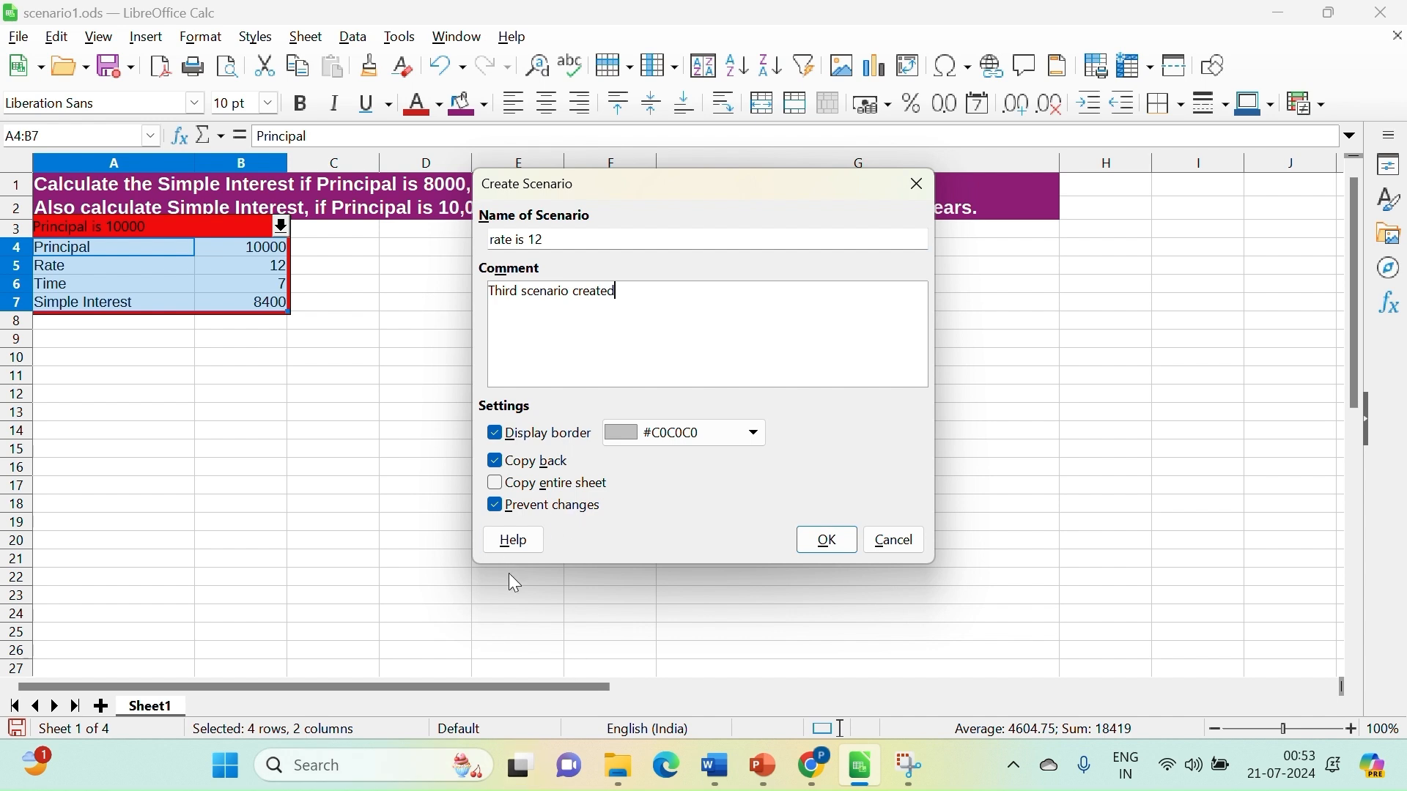
left_click(756, 435)
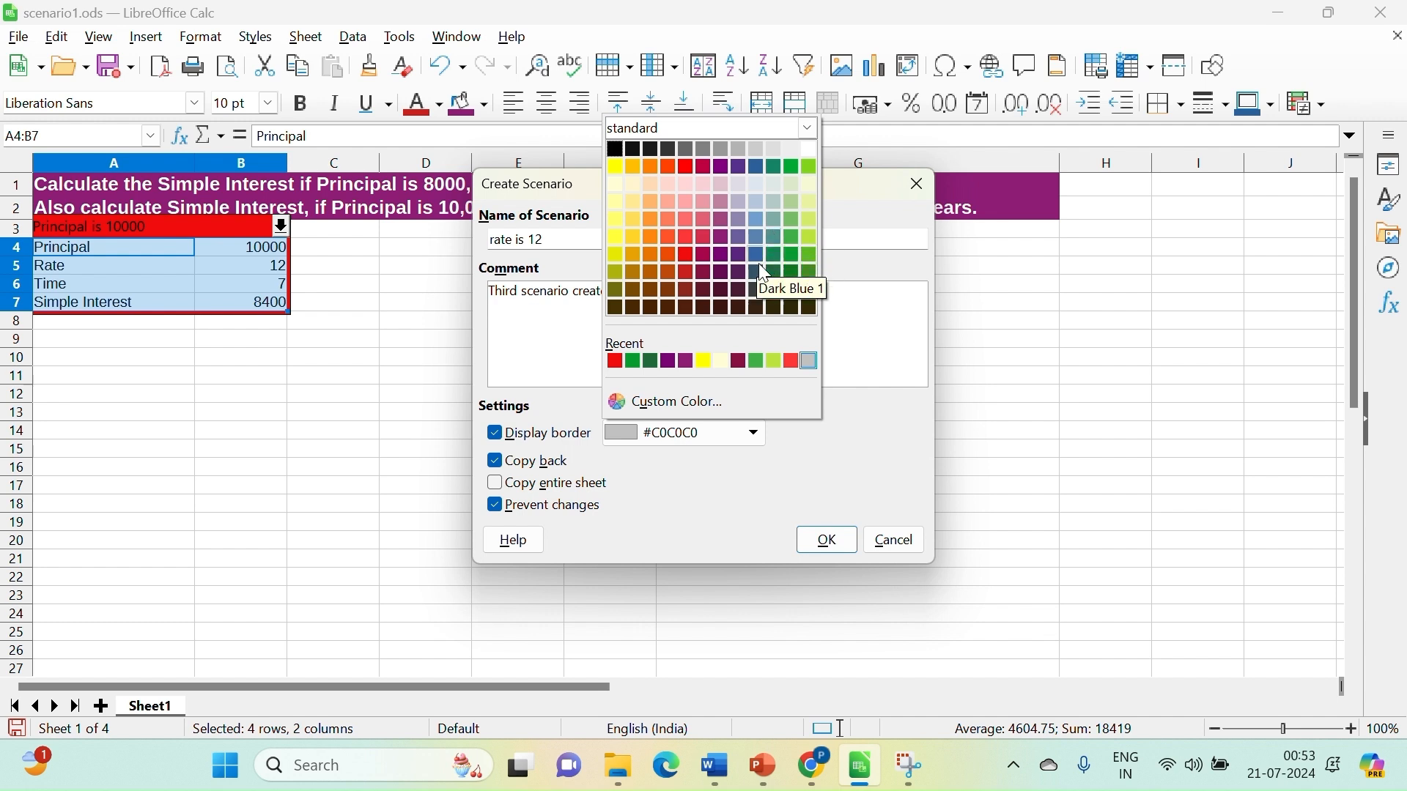
left_click(615, 255)
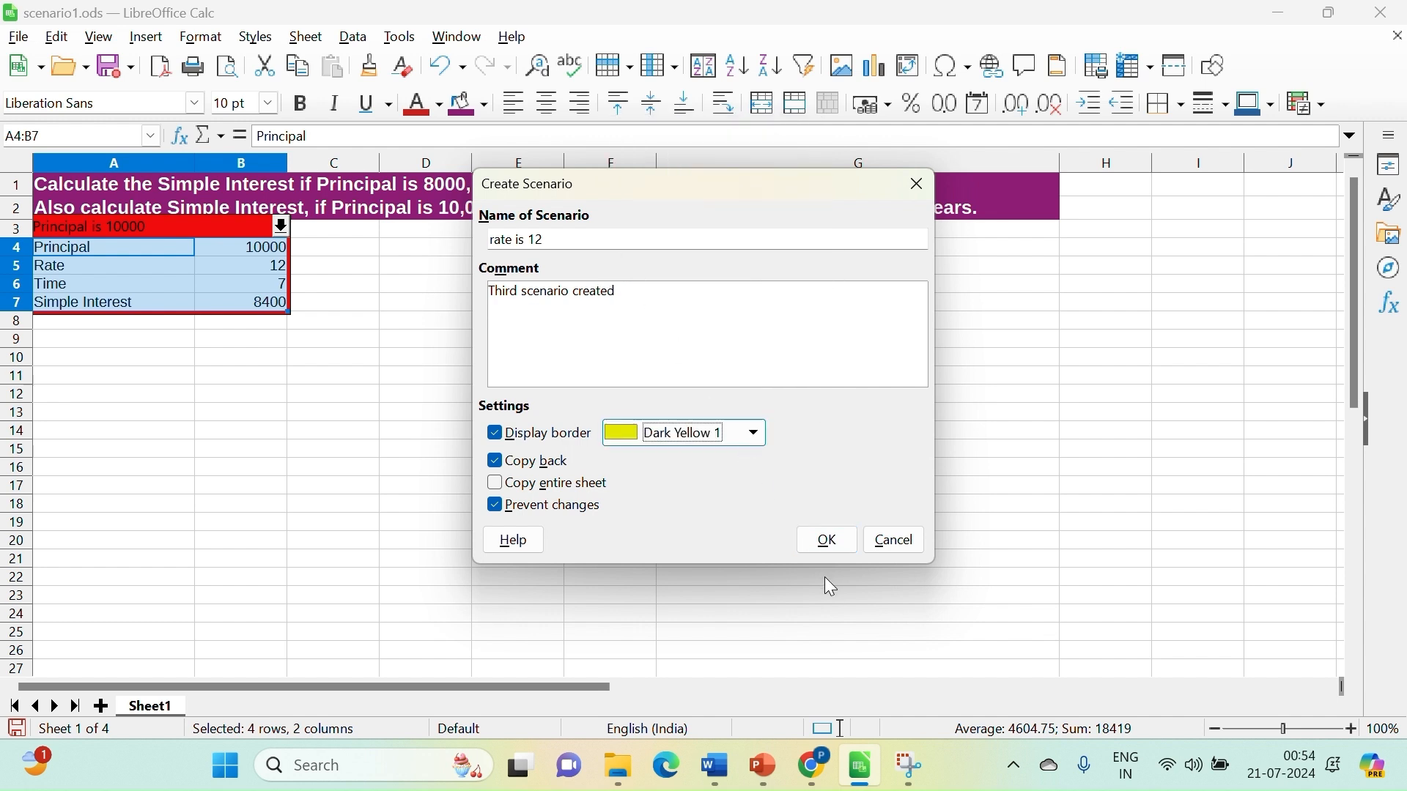
left_click(830, 543)
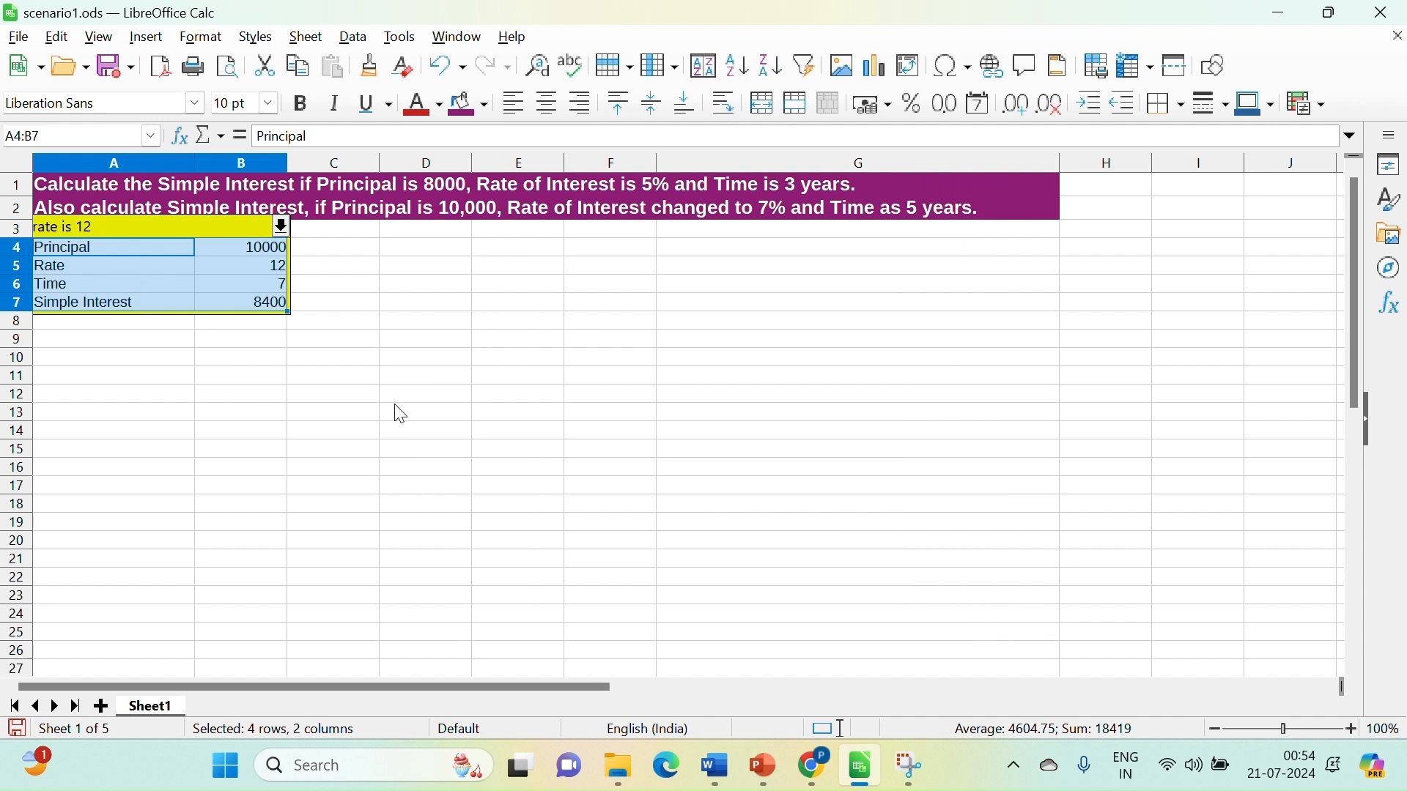
- Display the three scenarios in turn, return to "Principal is 8000" and inspect the Simple Interest formula in B7
left_click(282, 227)
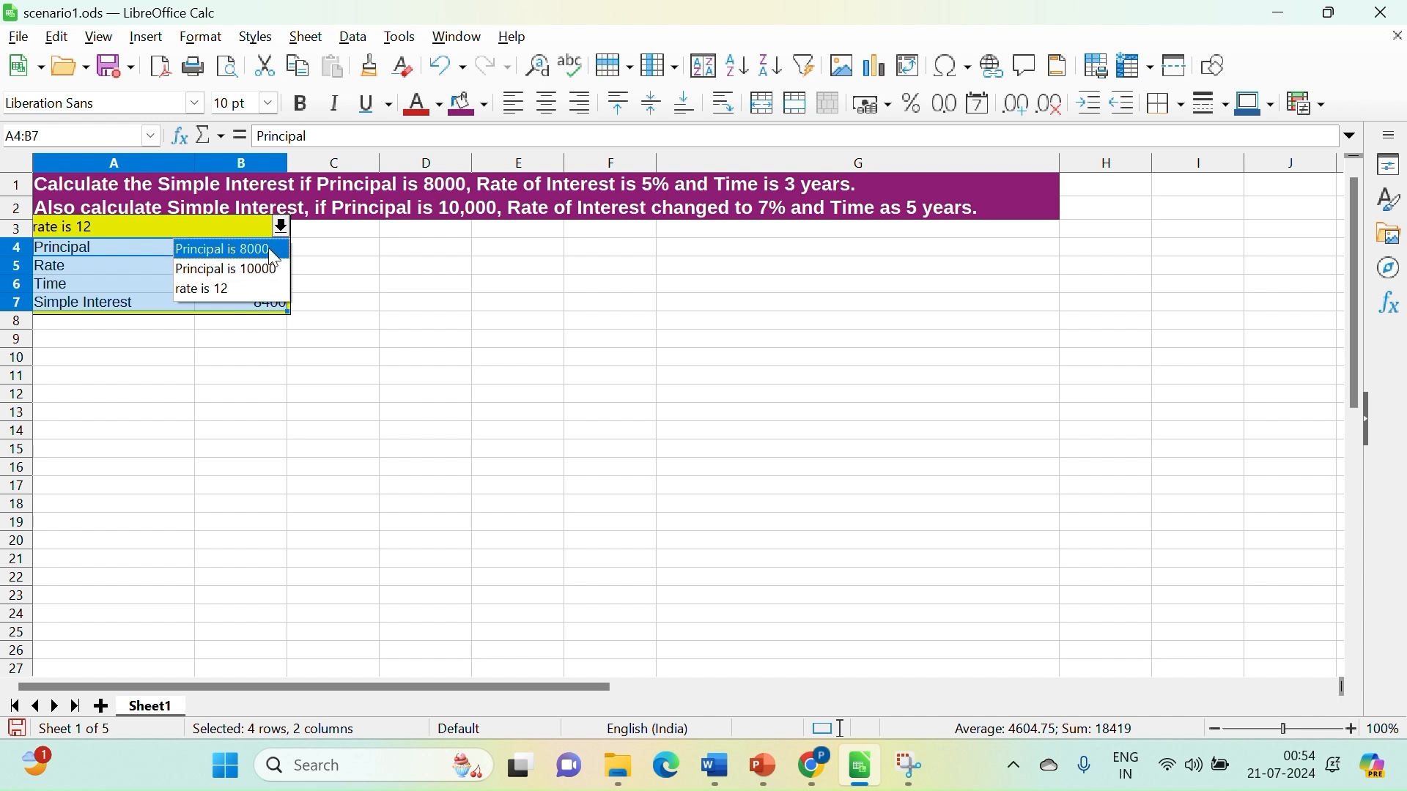
left_click(269, 247)
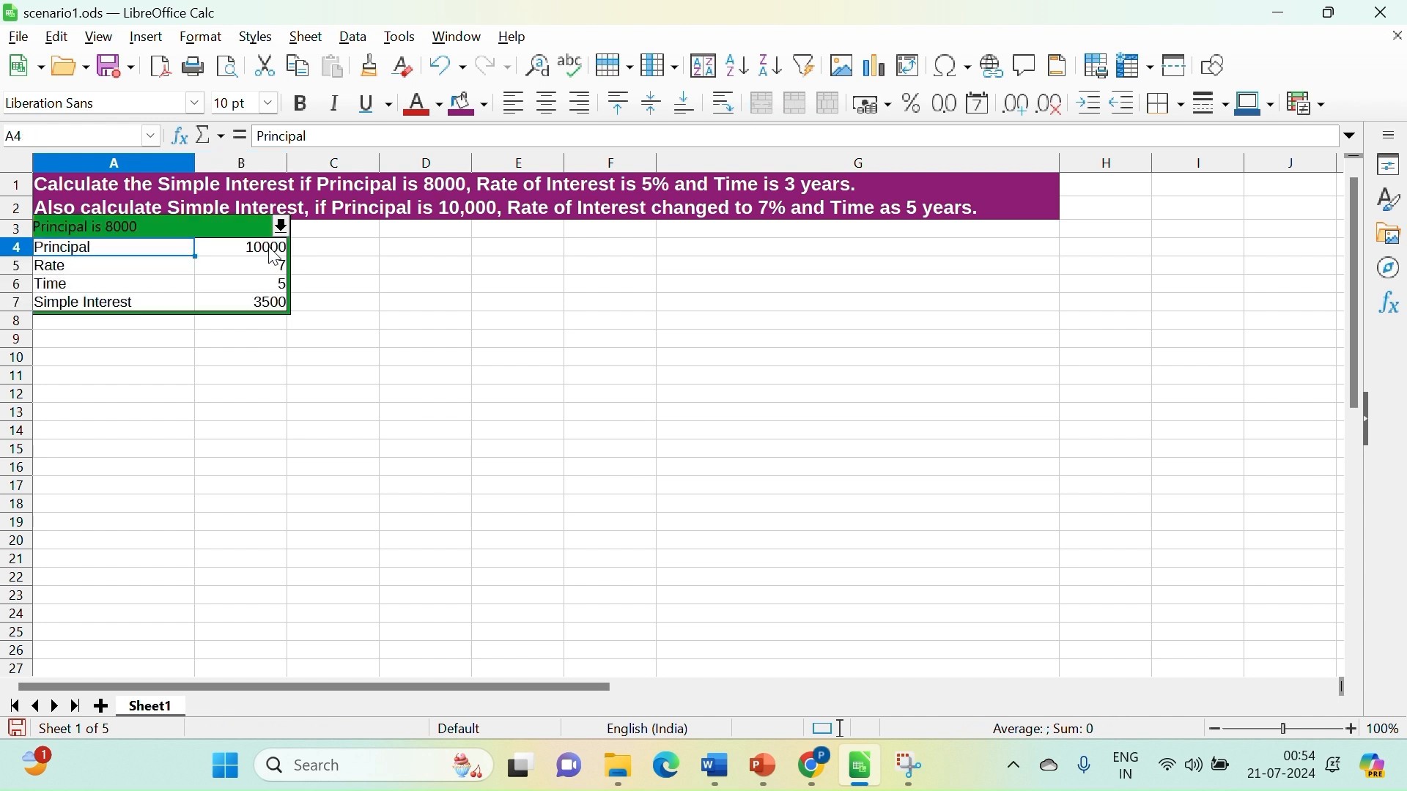
left_click(282, 227)
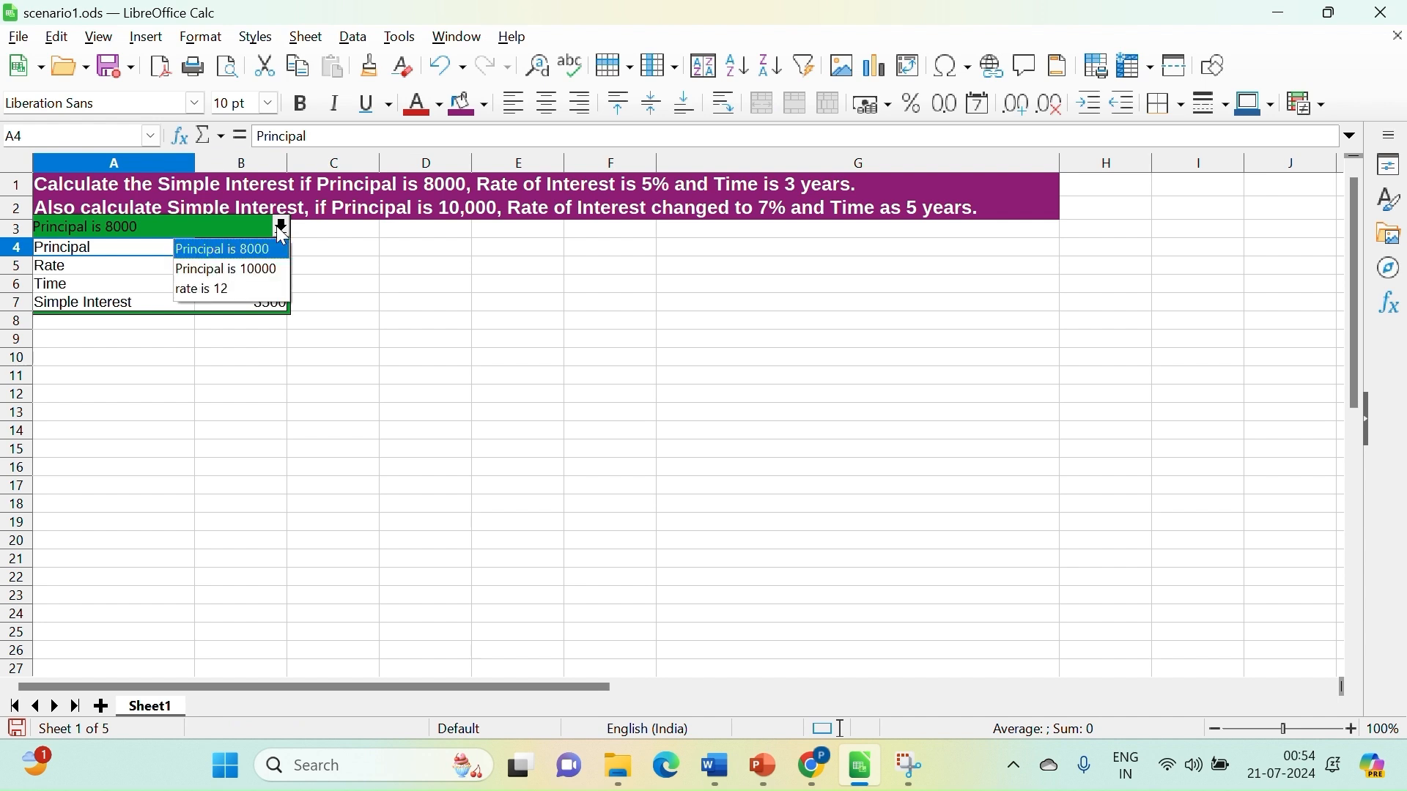
left_click(277, 269)
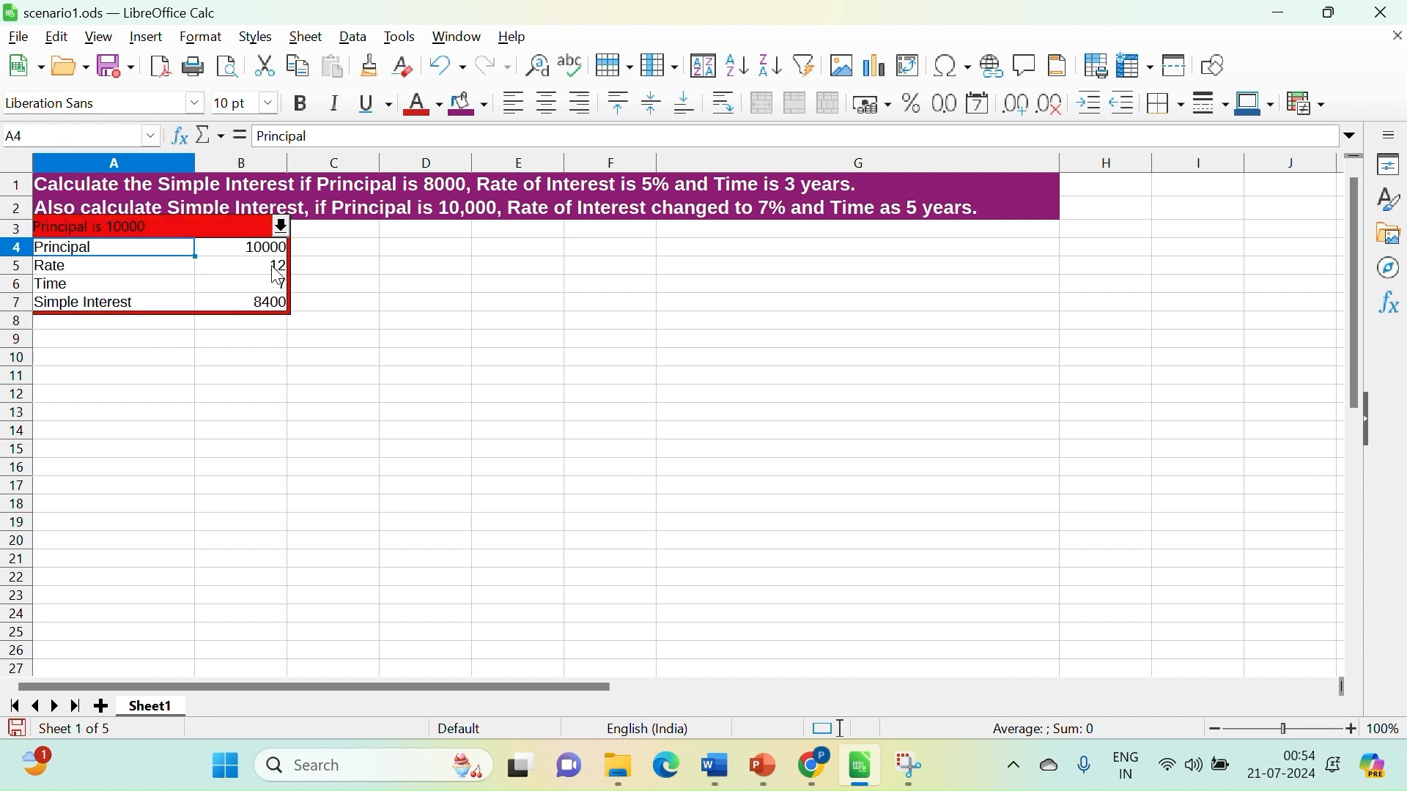
left_click(283, 227)
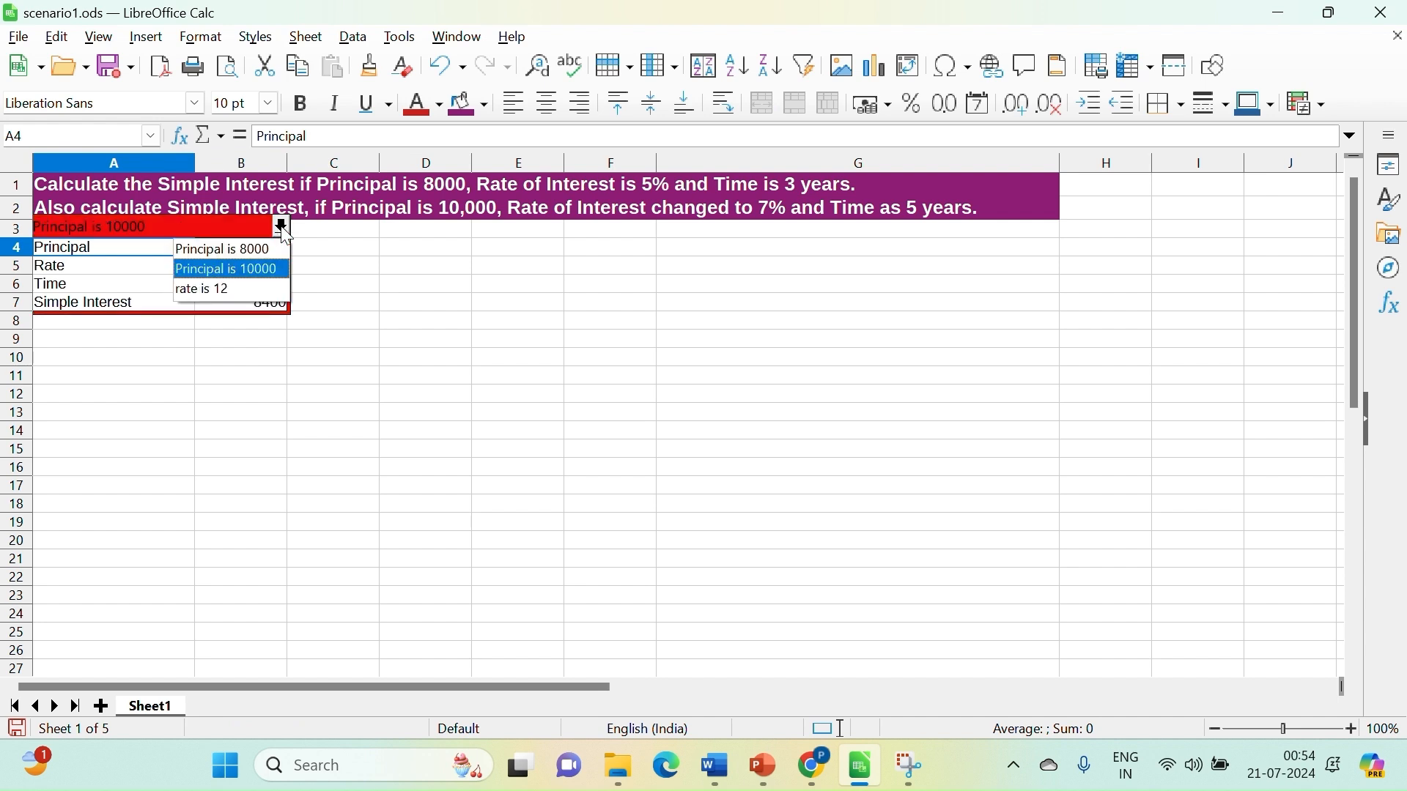
left_click(268, 290)
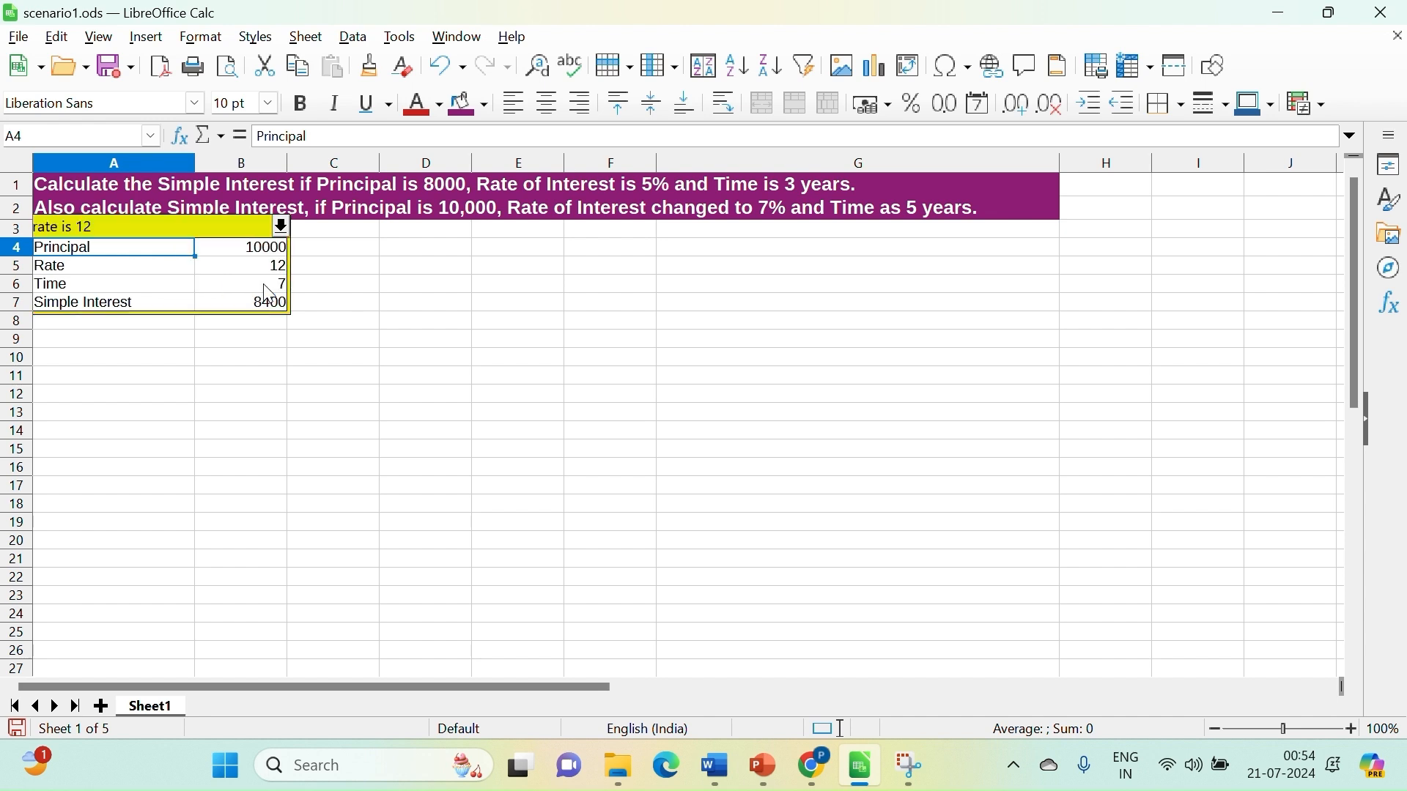
left_click(282, 228)
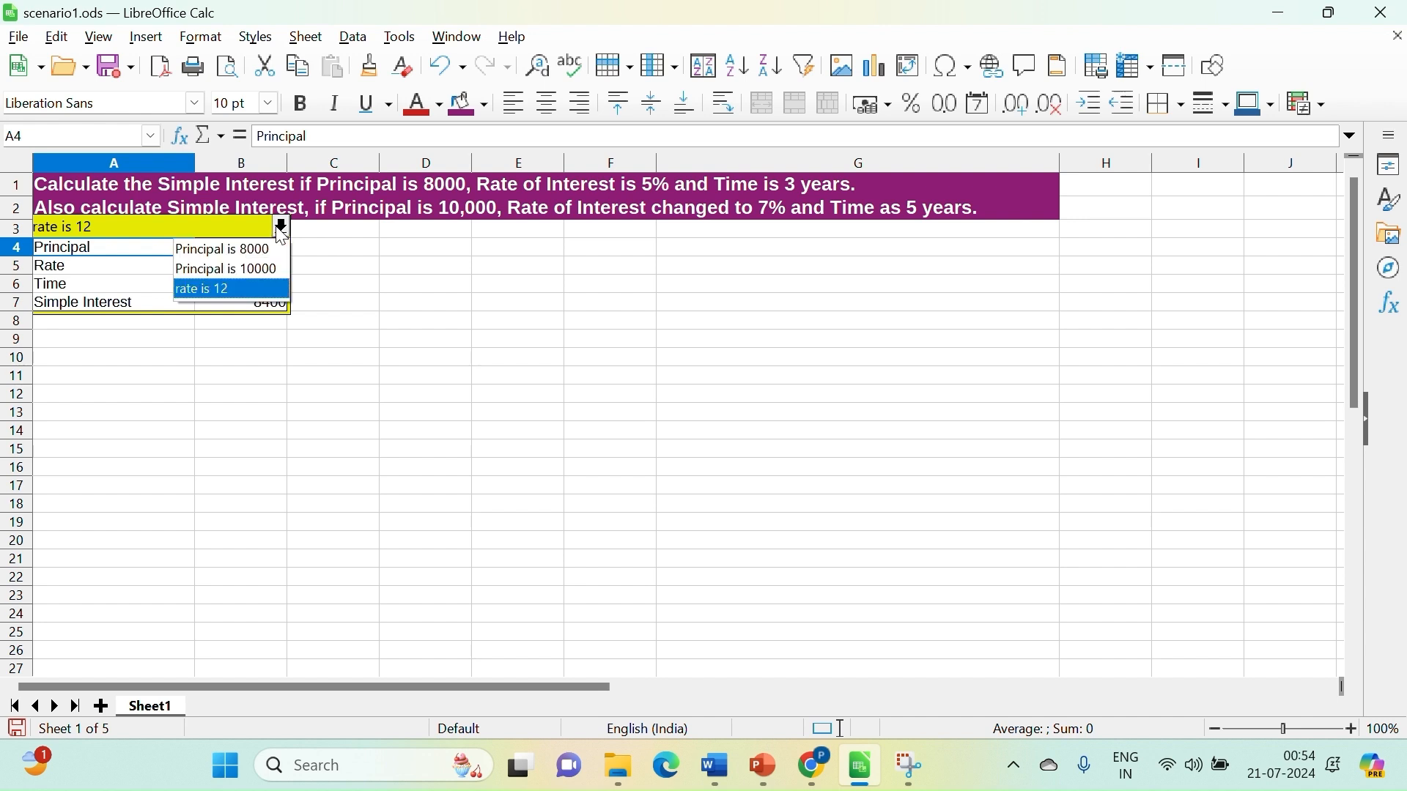
left_click(271, 268)
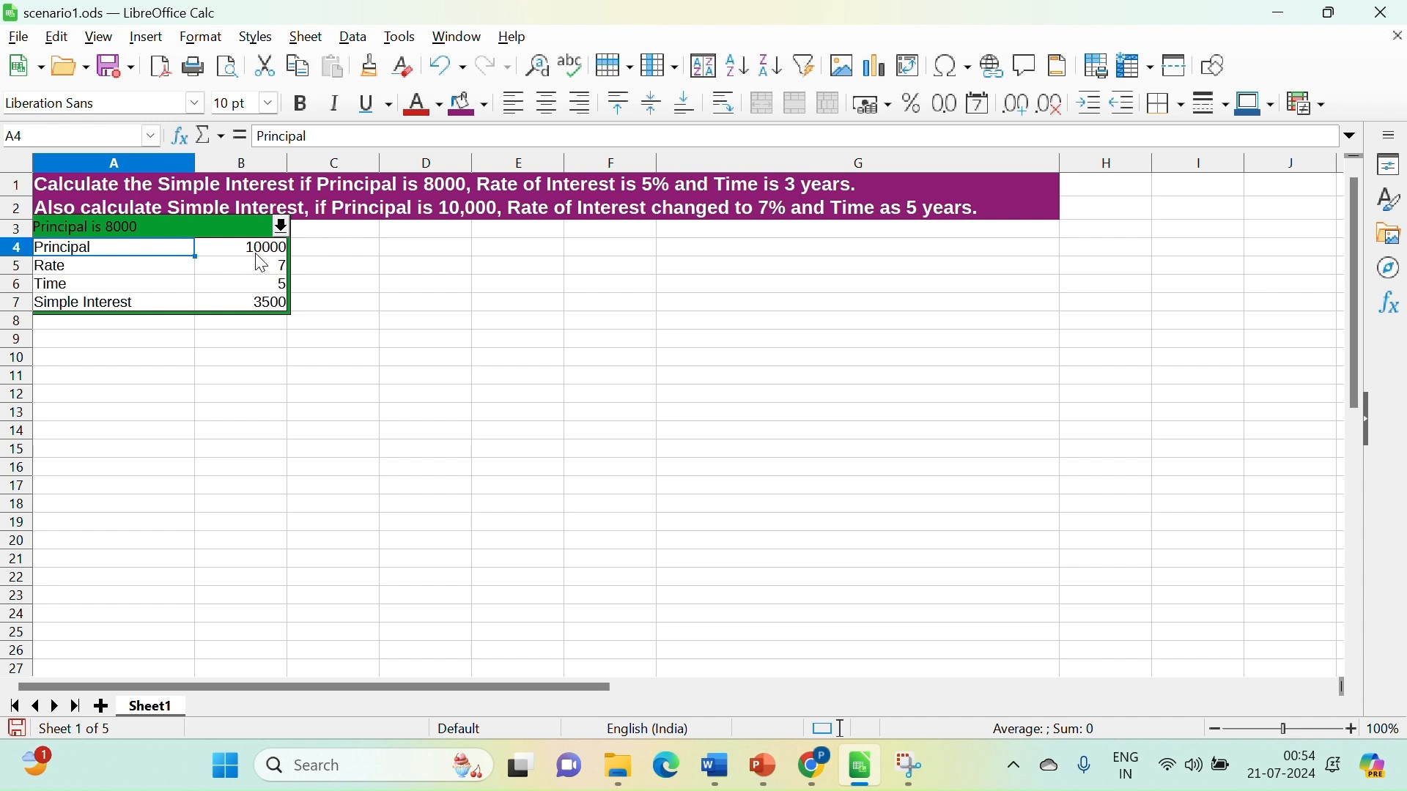
left_click(265, 305)
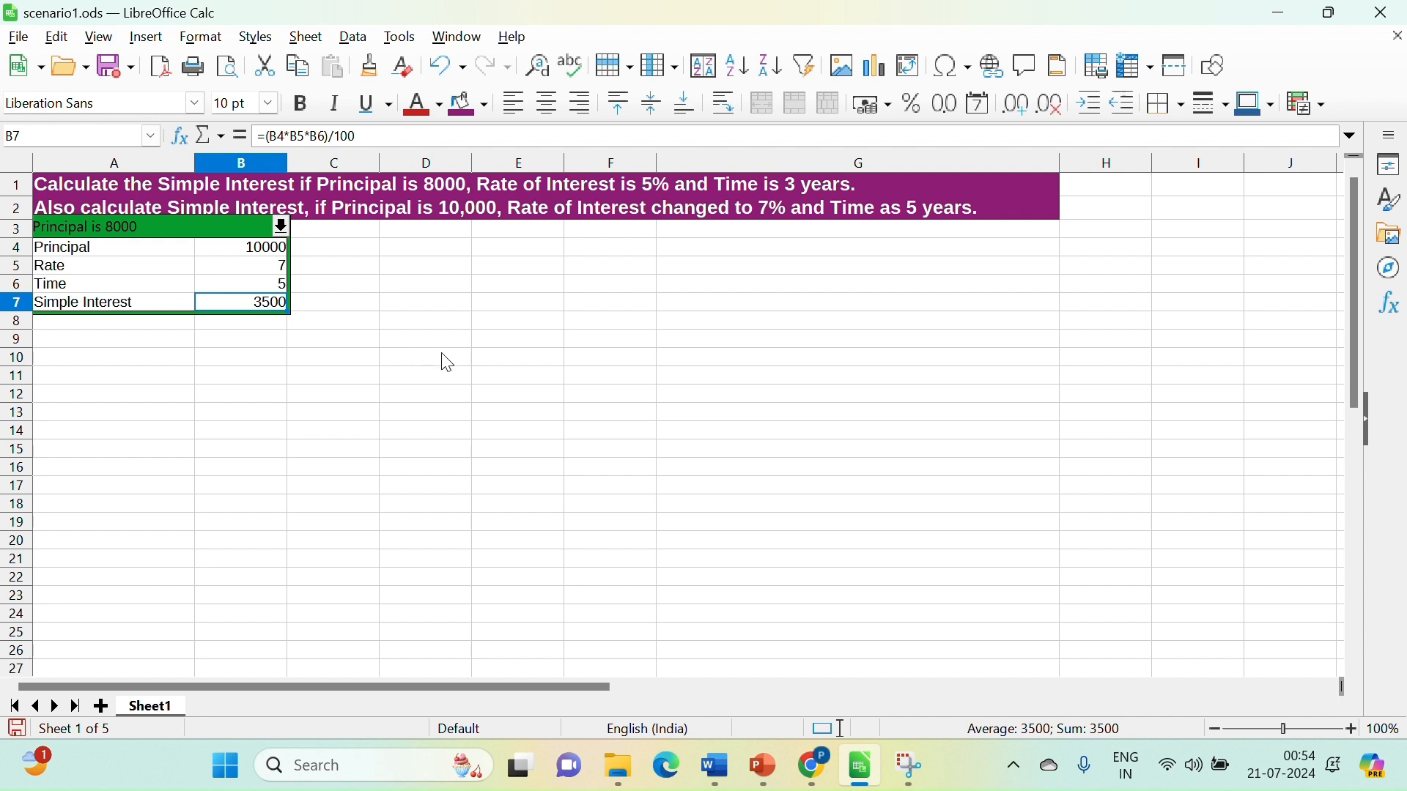
- Enter the labels Principal, Rate and Time in cells D5 to D7
left_click(408, 267)
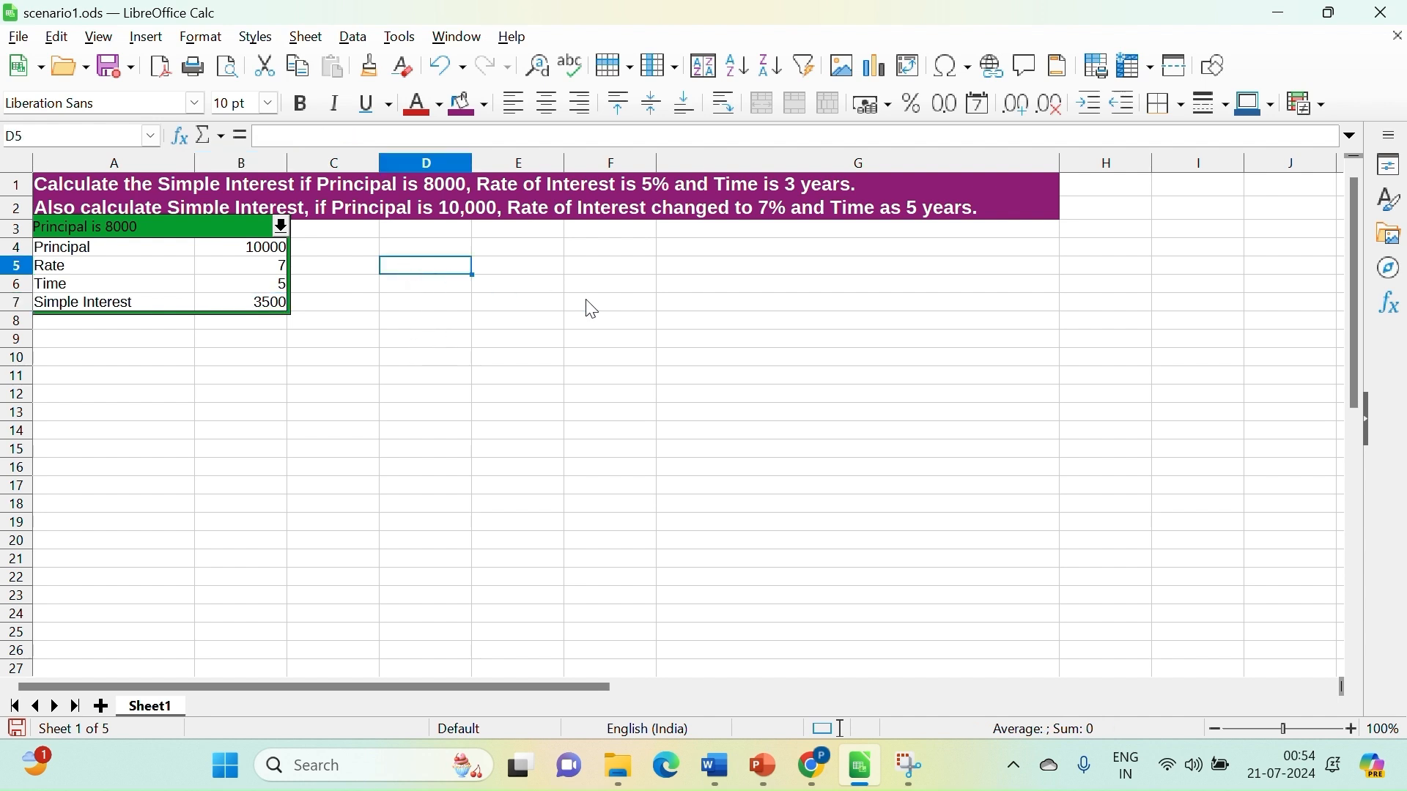
type("Princi")
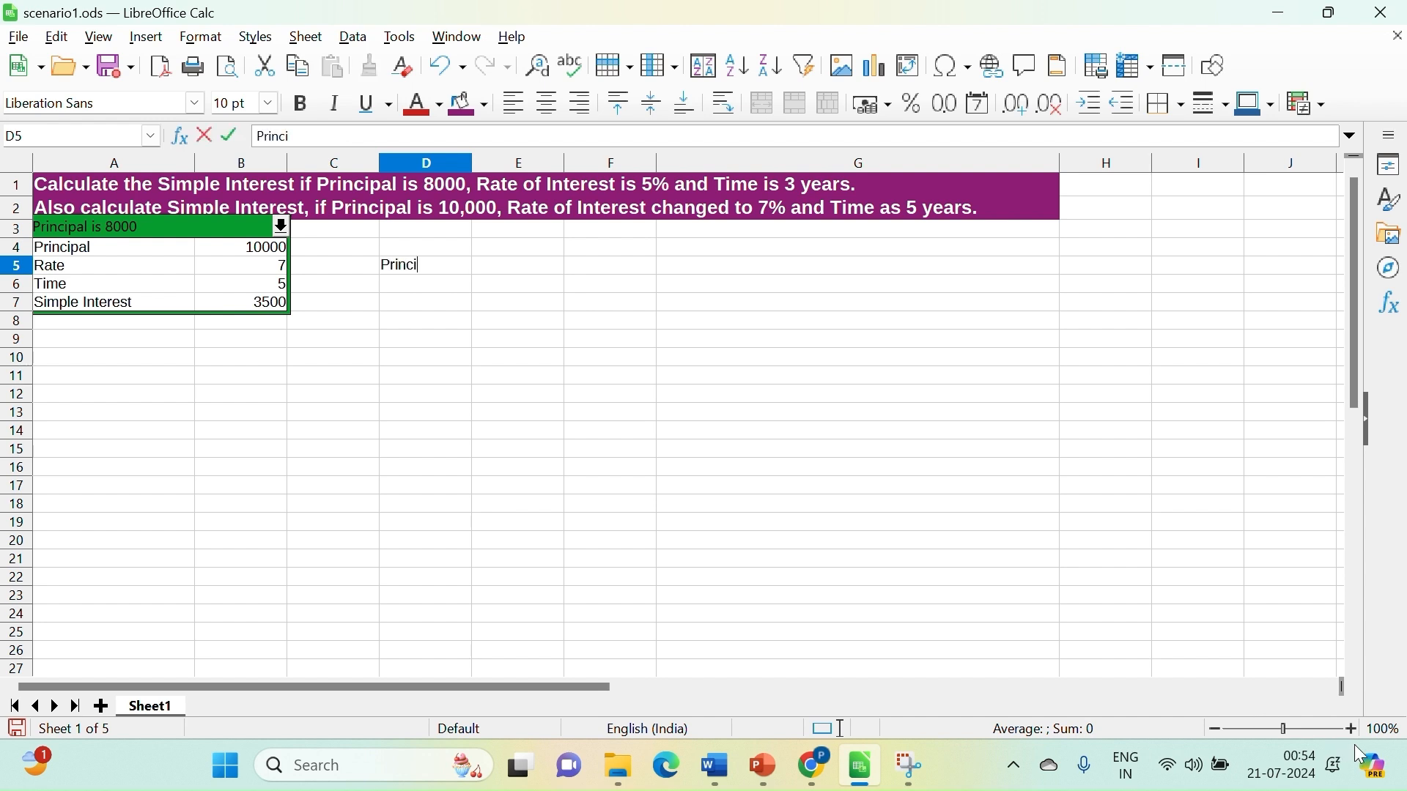
type("pal")
key("Return")
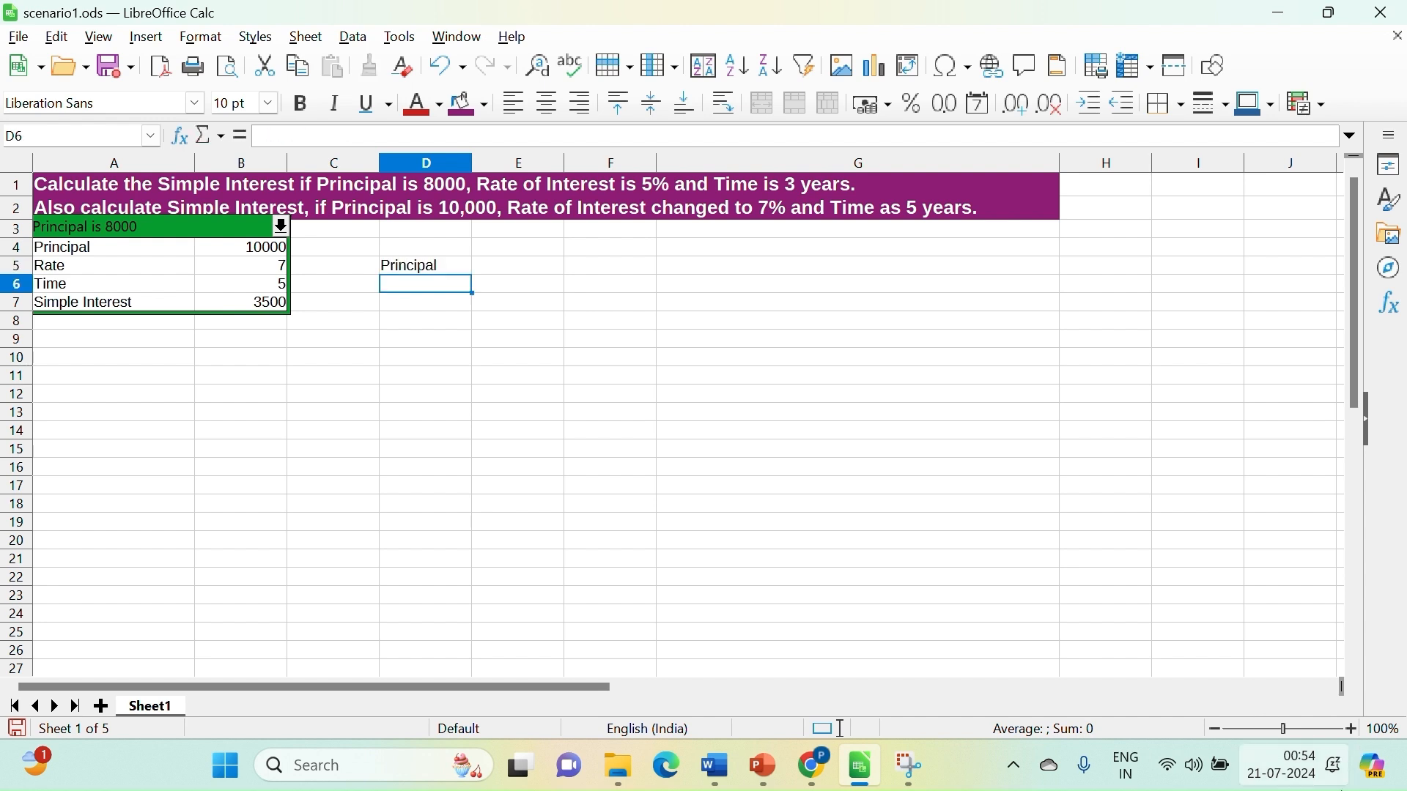
type("Rate")
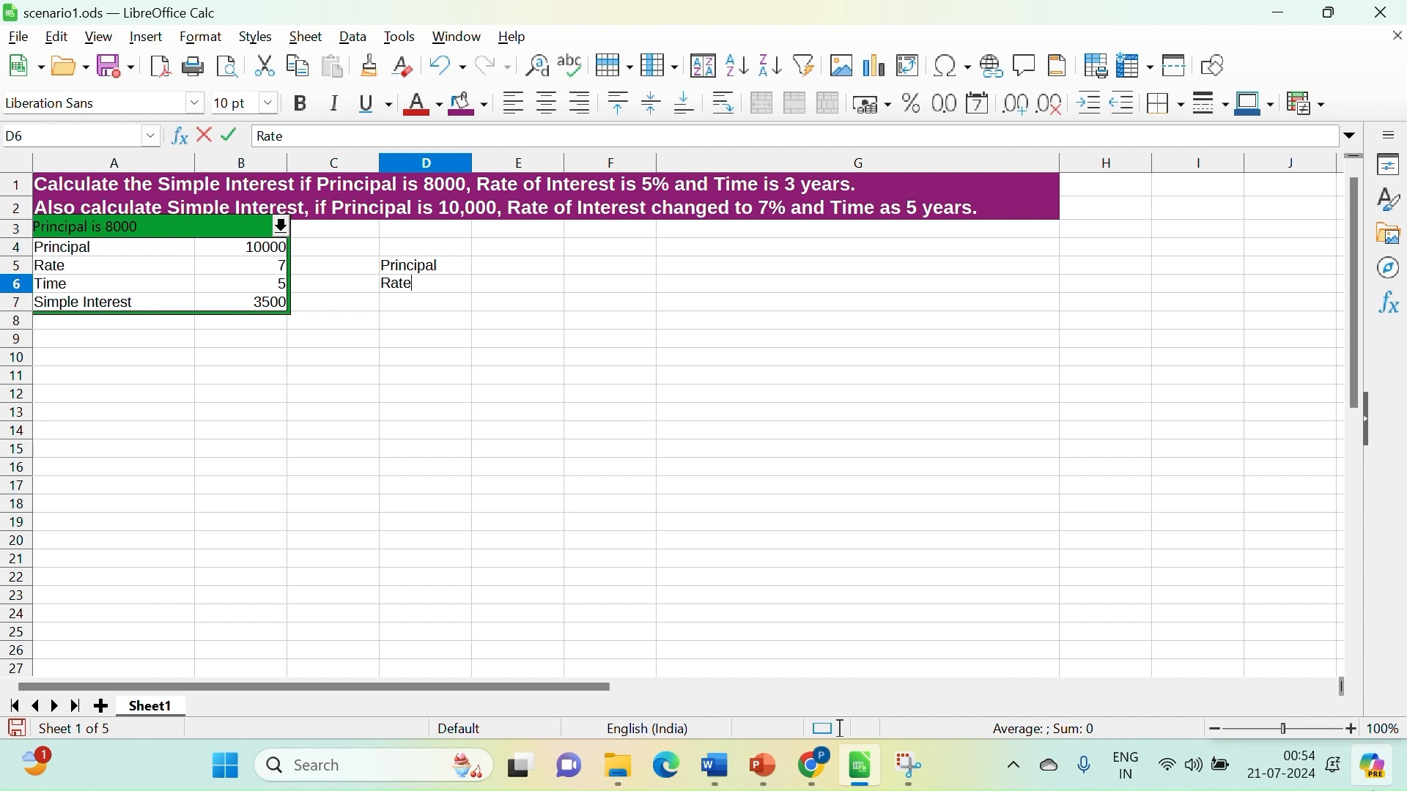
key("Return")
type("Time")
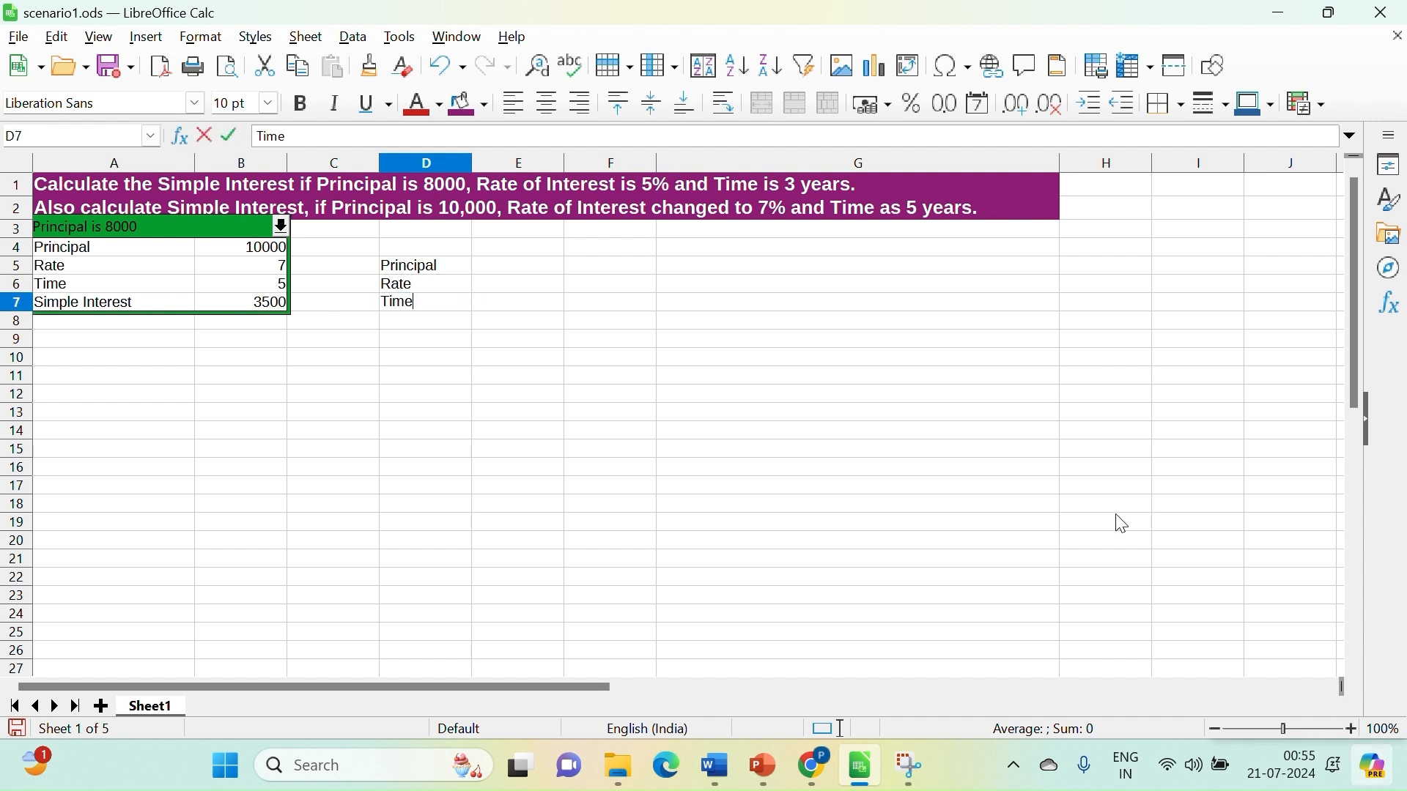
left_click(281, 228)
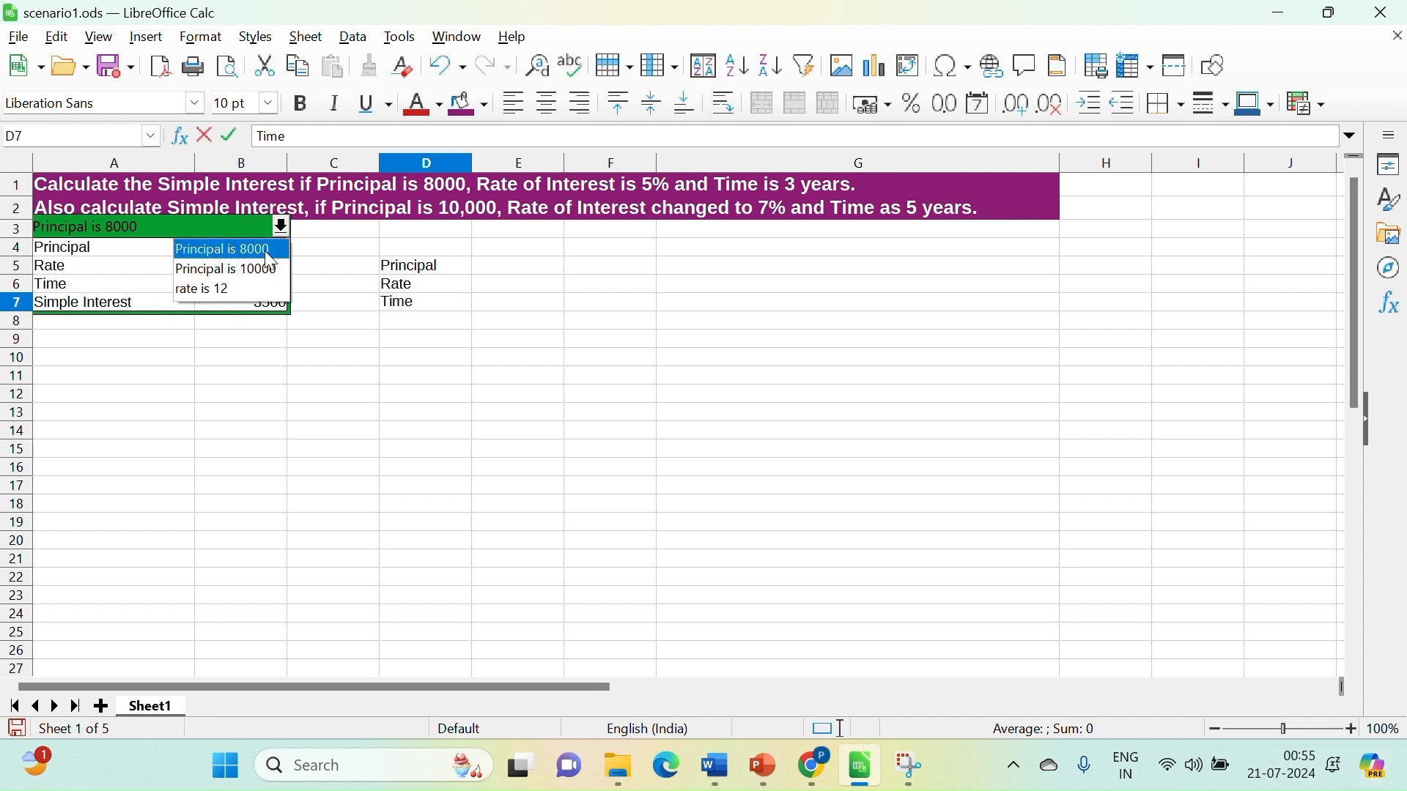
left_click(267, 254)
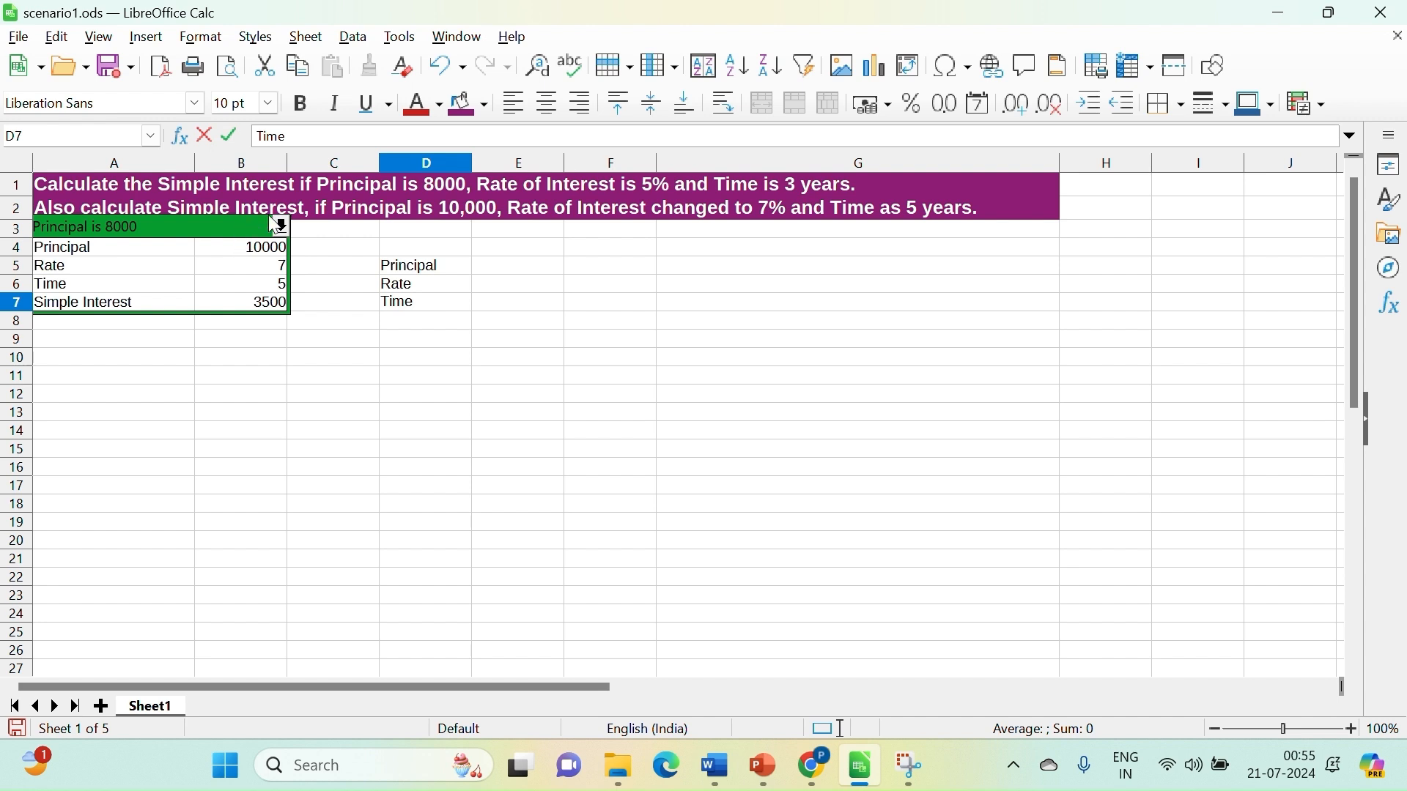
- Enter 8000 as Principal in E5, 5 as Rate in E6 and 3 as Time in E7
left_click(525, 267)
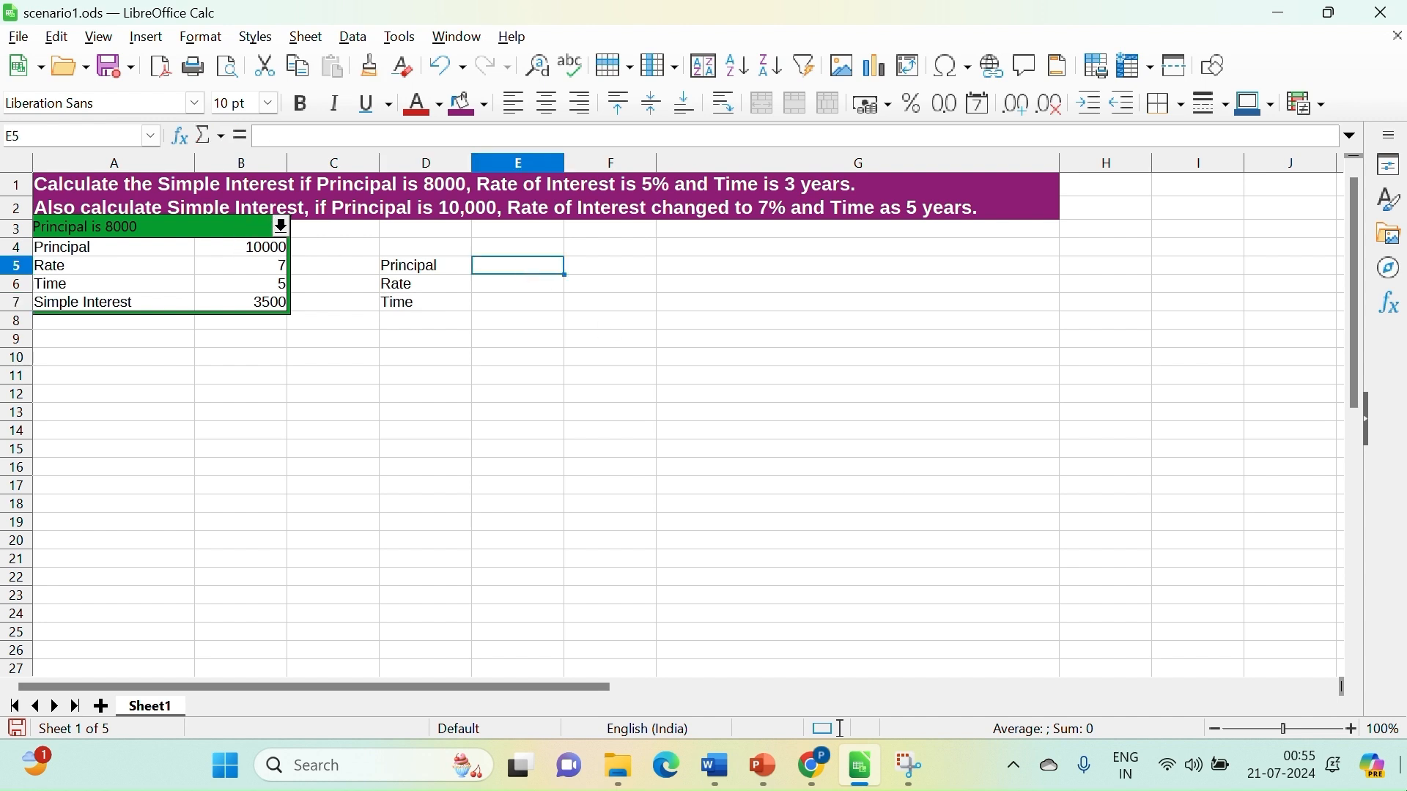
type("8000")
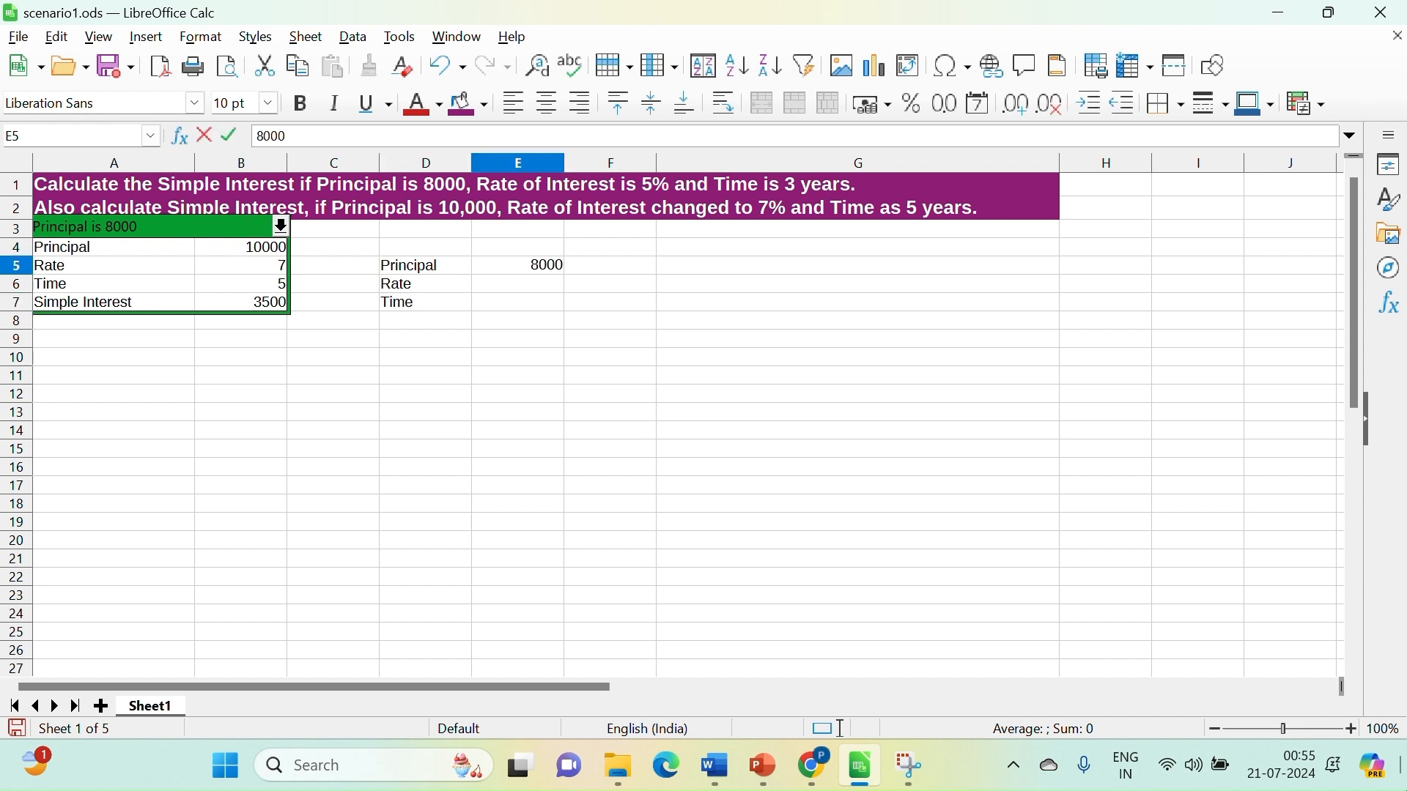
key("Return")
type("5")
key("Return")
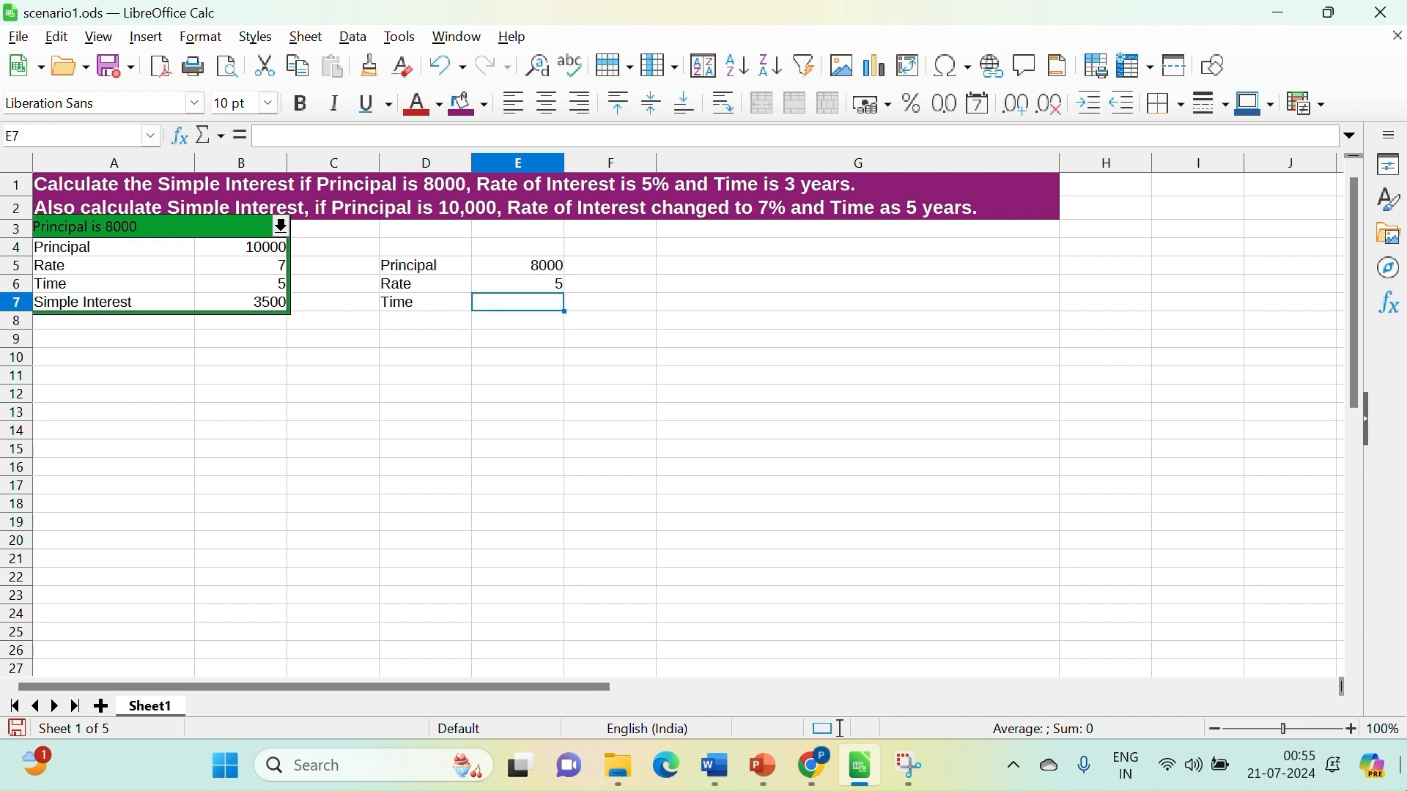
type("3")
key("Return")
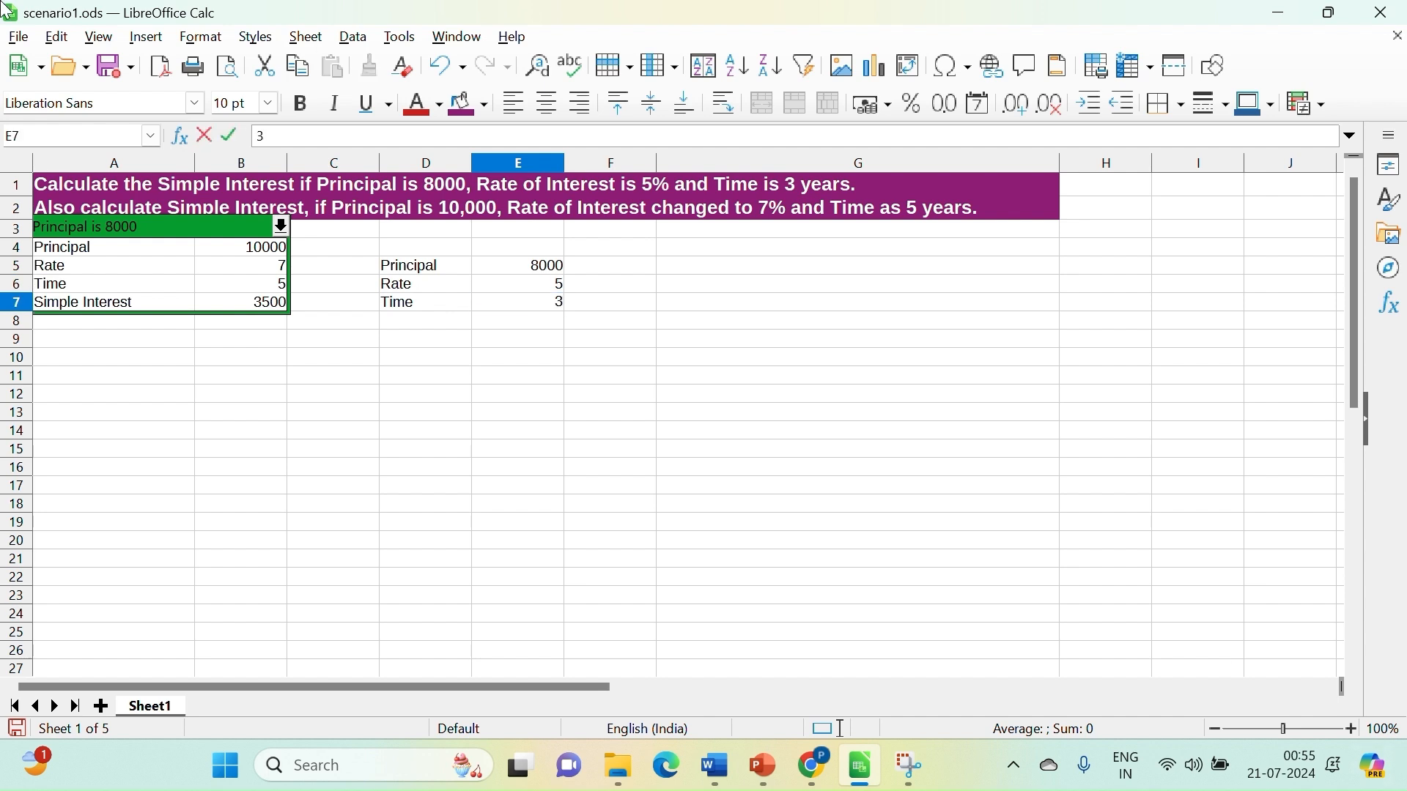
left_click(523, 472)
- Add the label "Simple Interest" in D8 below Time
left_click_drag(403, 266, 529, 283)
left_click(432, 324)
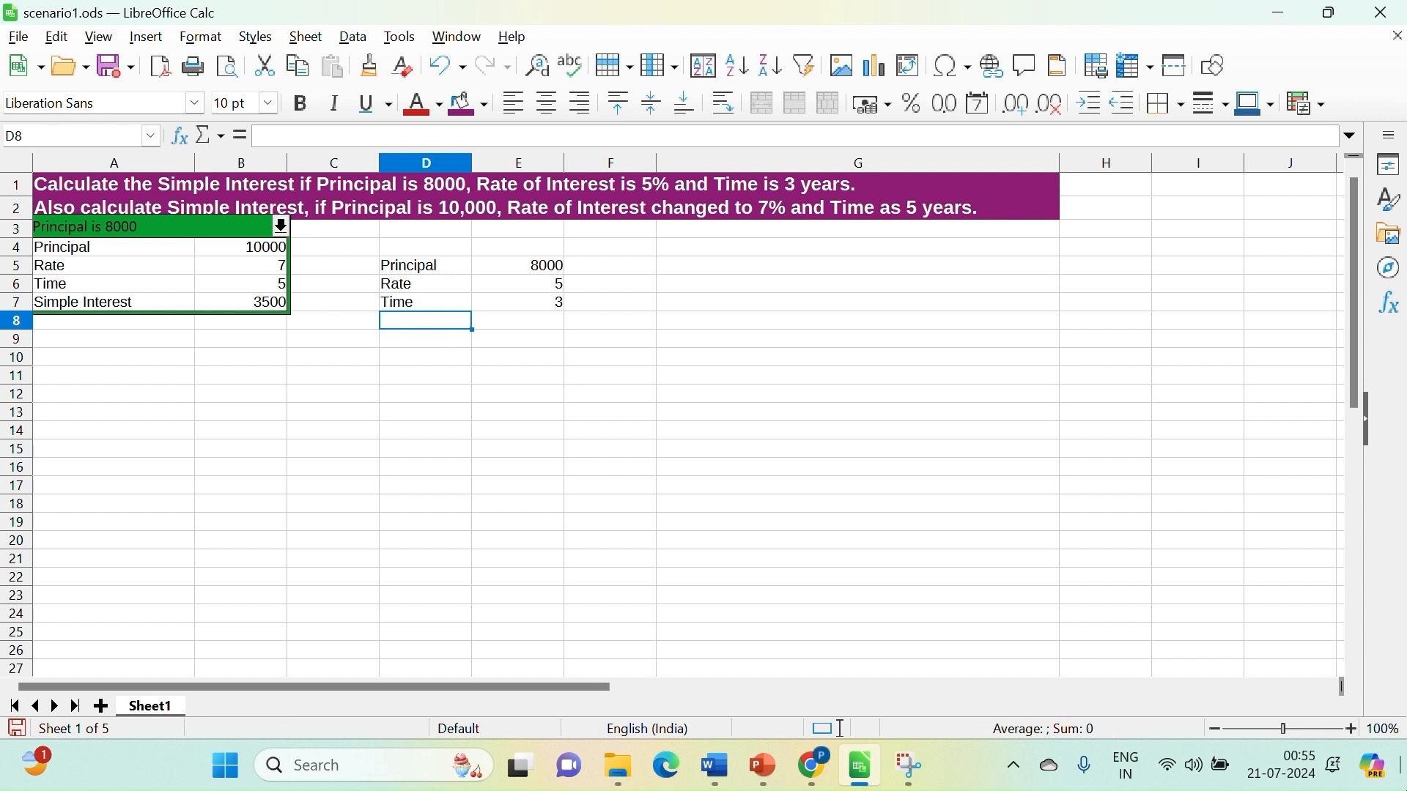
type("Simple")
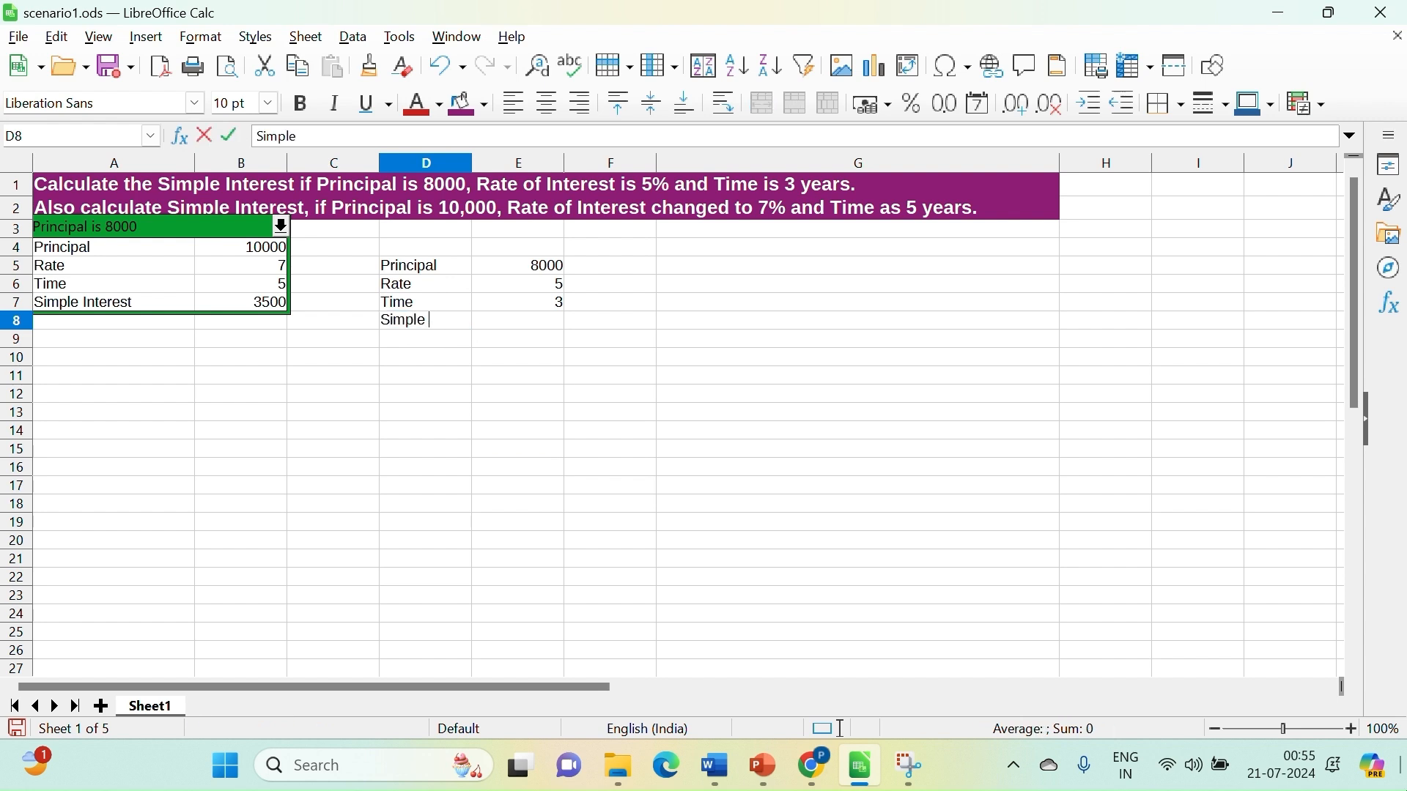
type(" Interest")
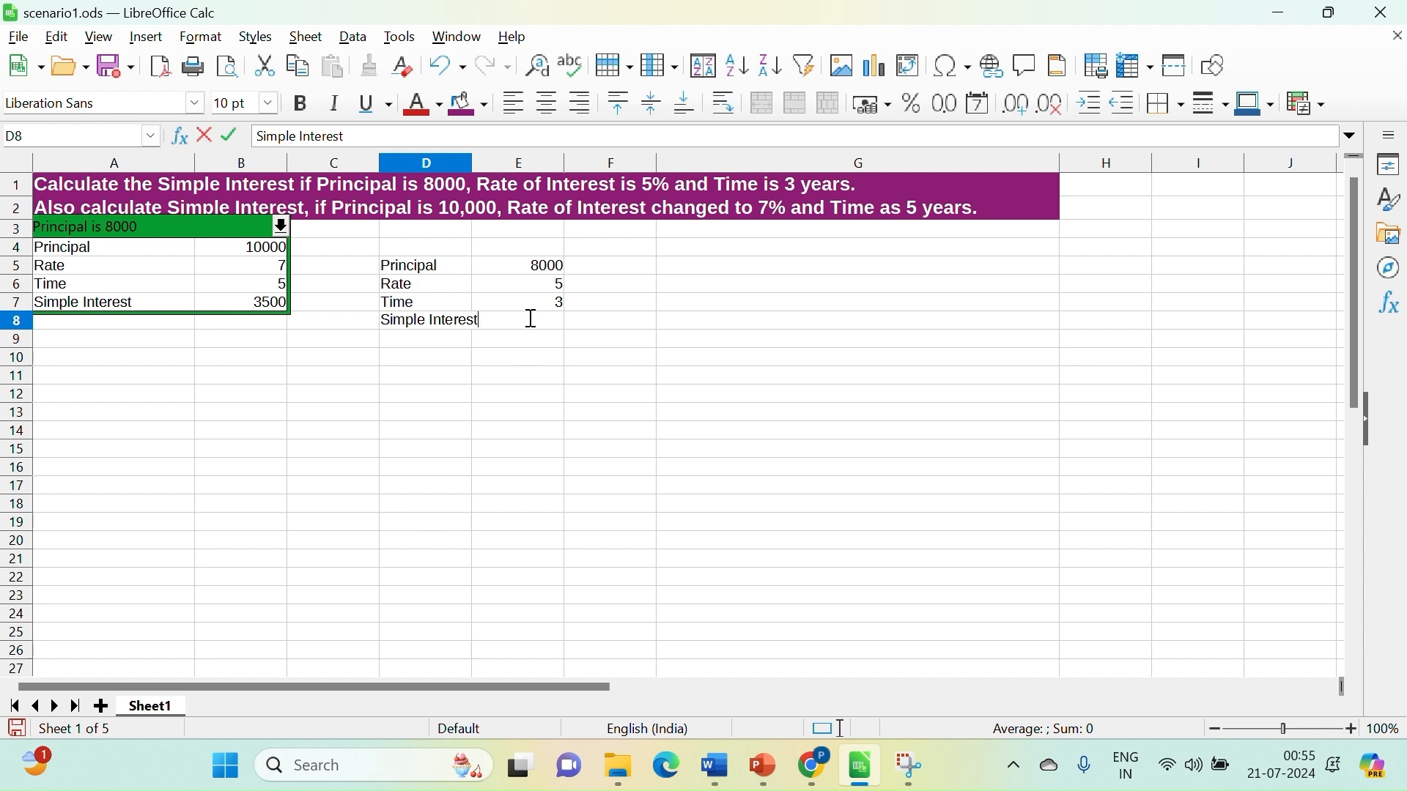
left_click(546, 374)
- Calculate the simple interest in E8 with =(E5*E6*E7)/100 and widen columns D and E
left_click(509, 320)
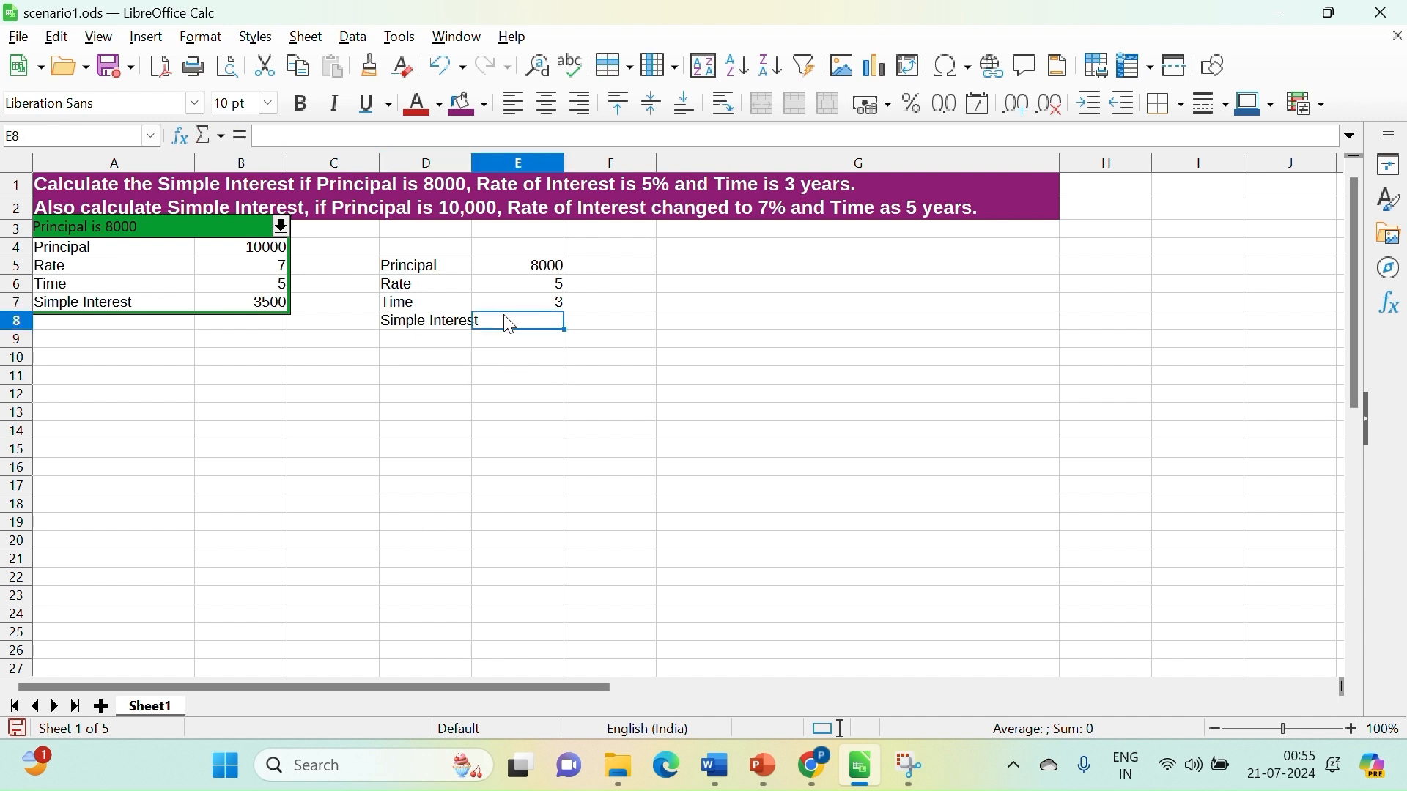
left_click_drag(565, 161, 593, 161)
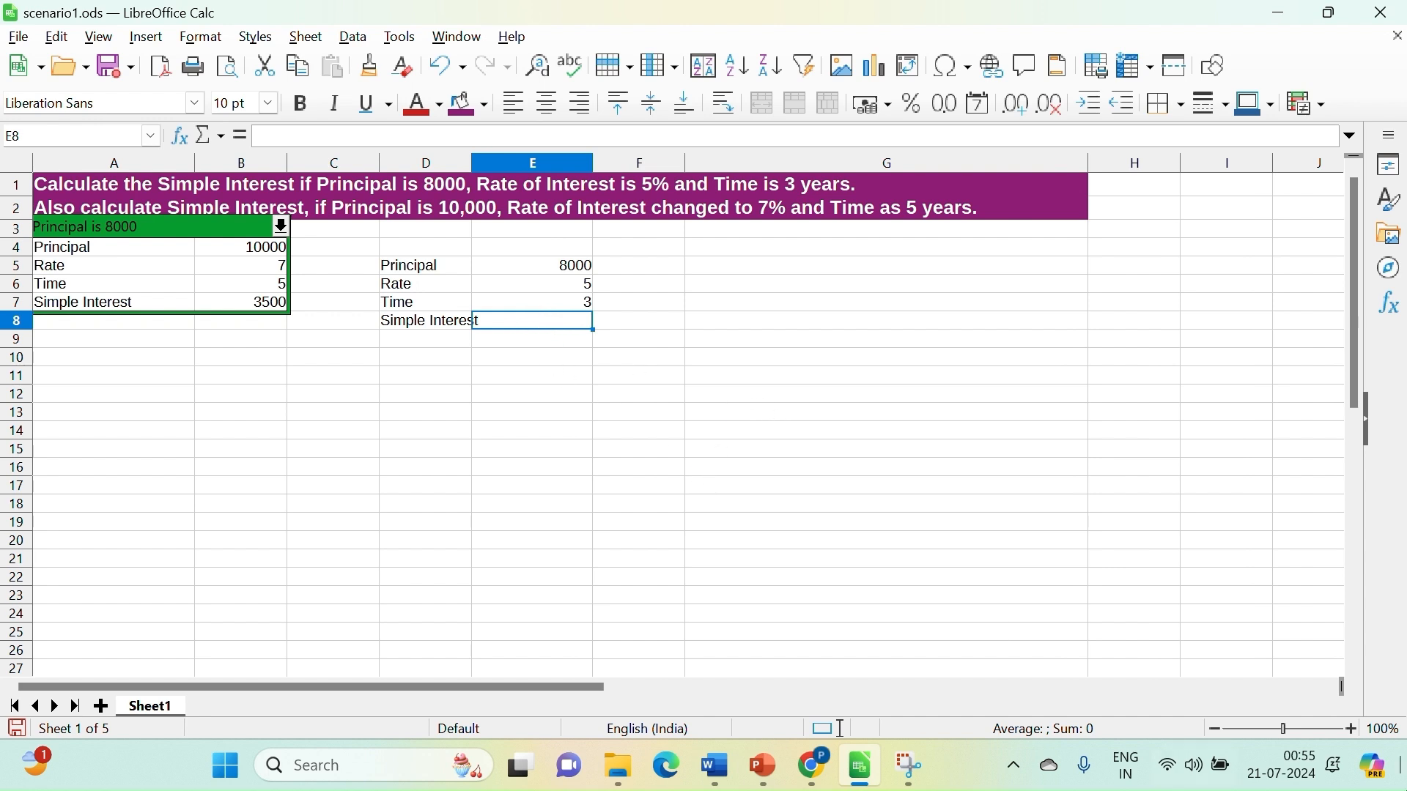
type("=")
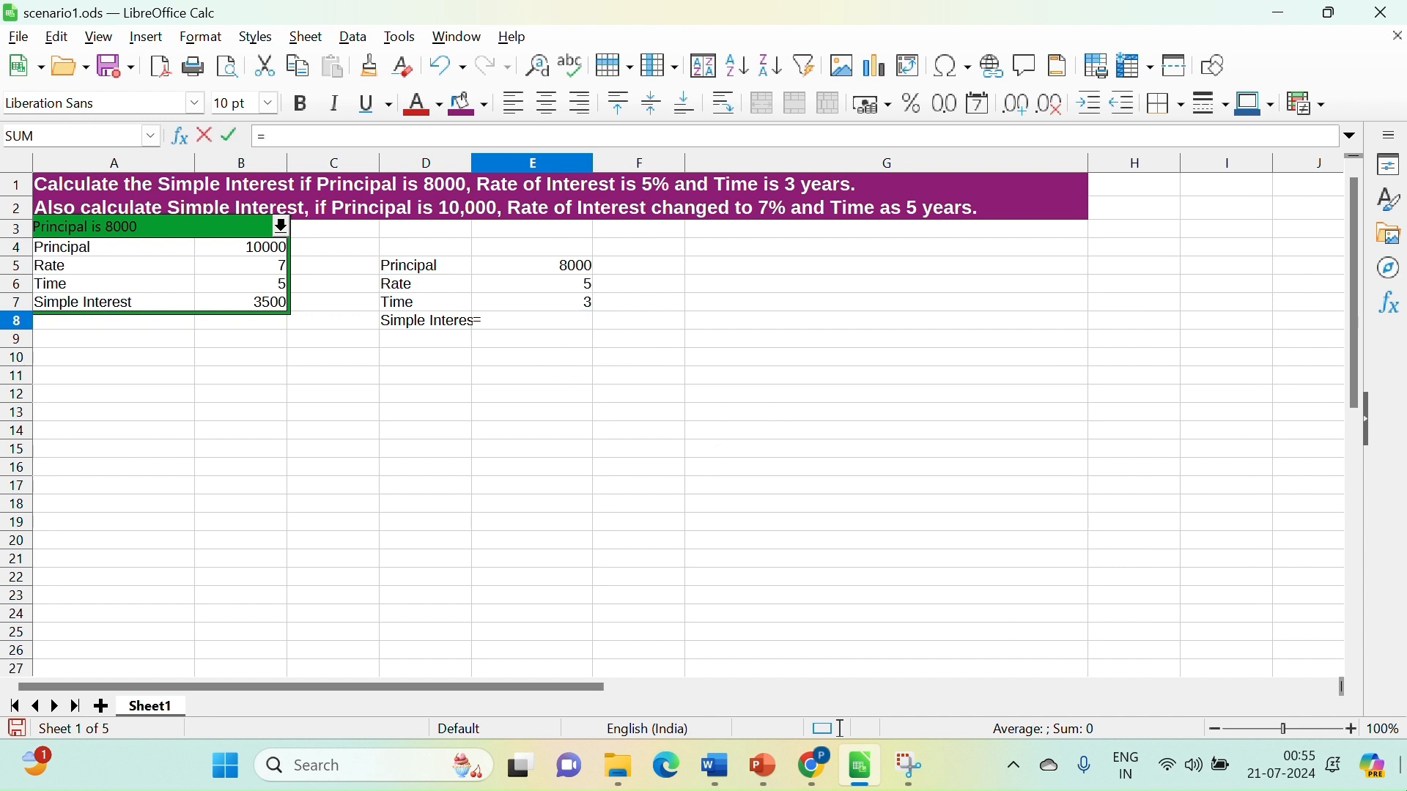
left_click(553, 271)
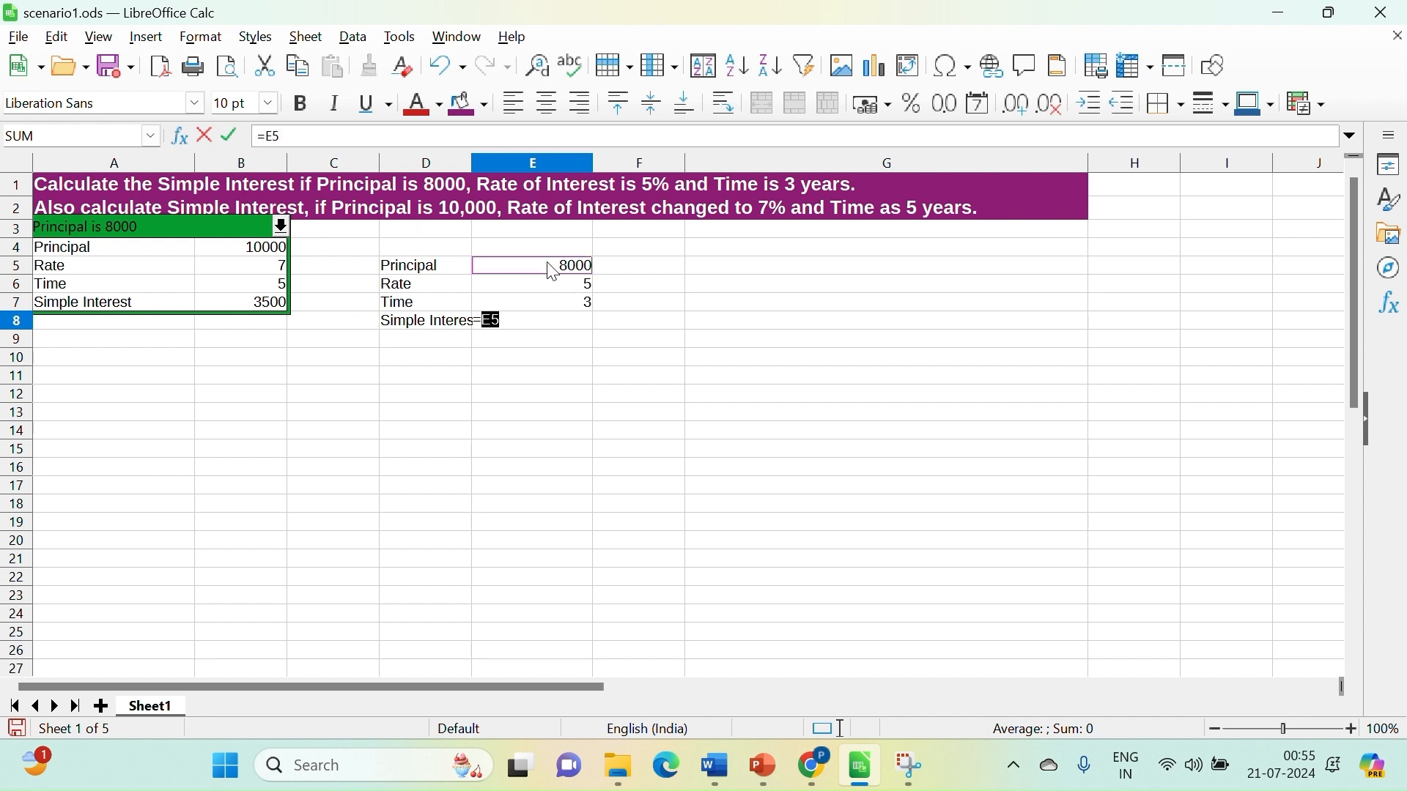
left_click(526, 324)
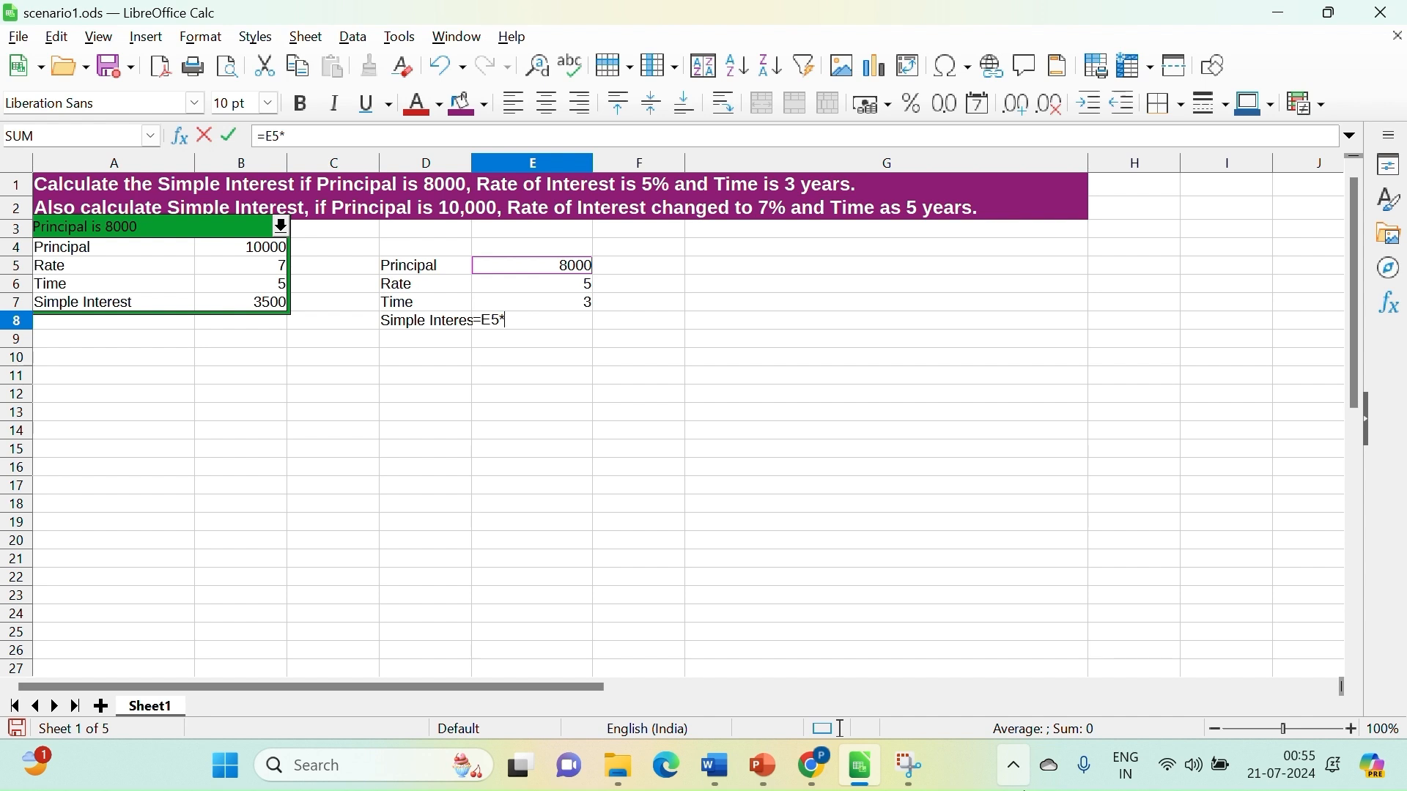
type("*E")
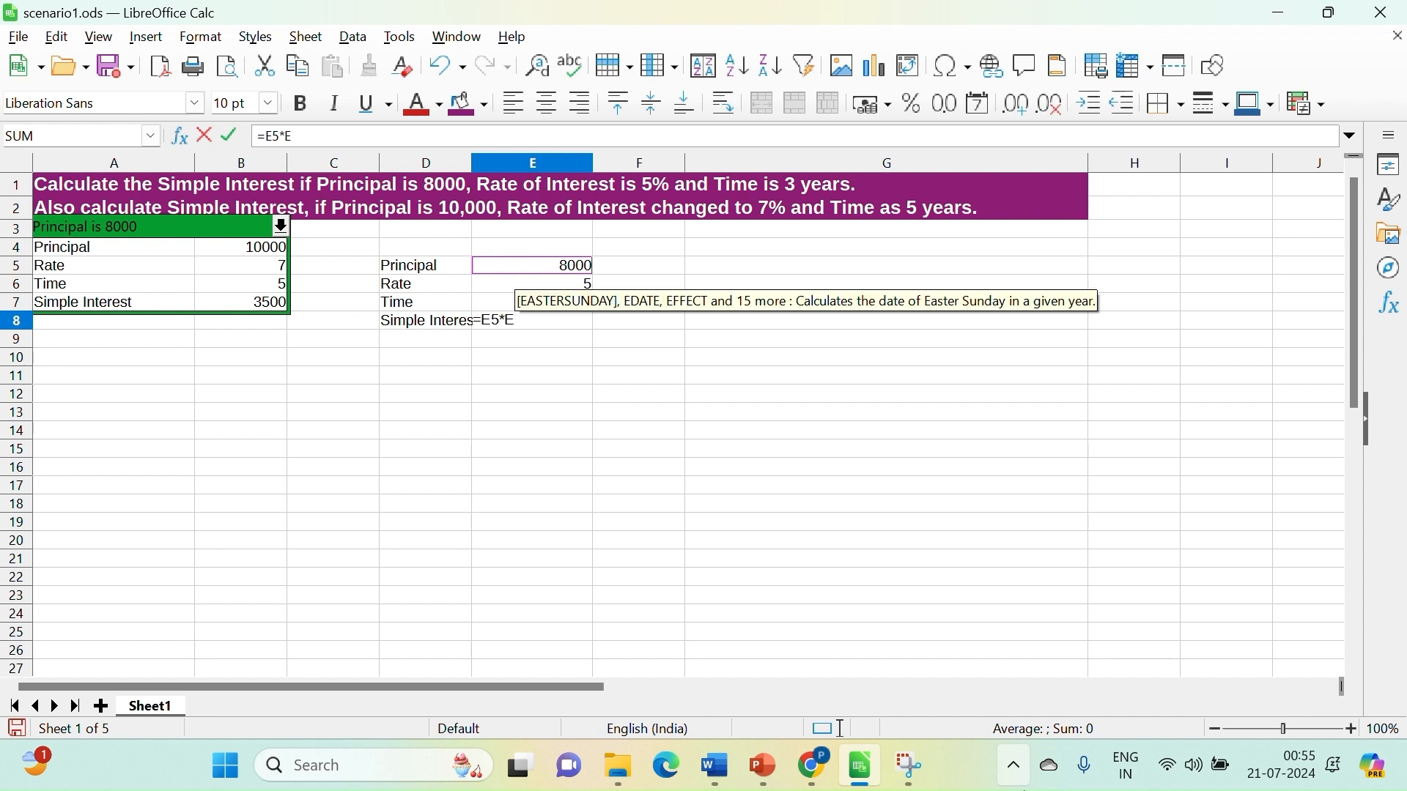
type("6")
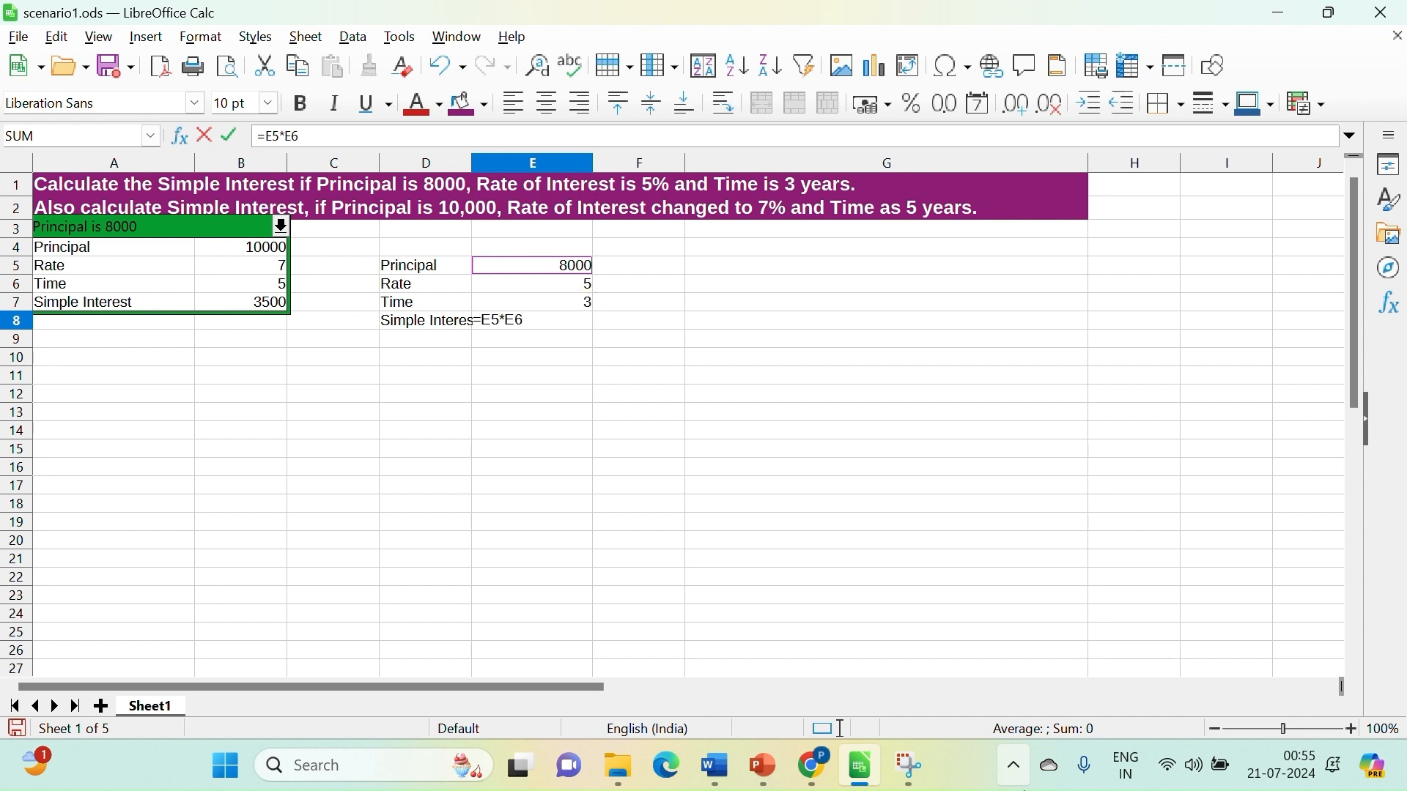
type("*E7")
left_click(483, 321)
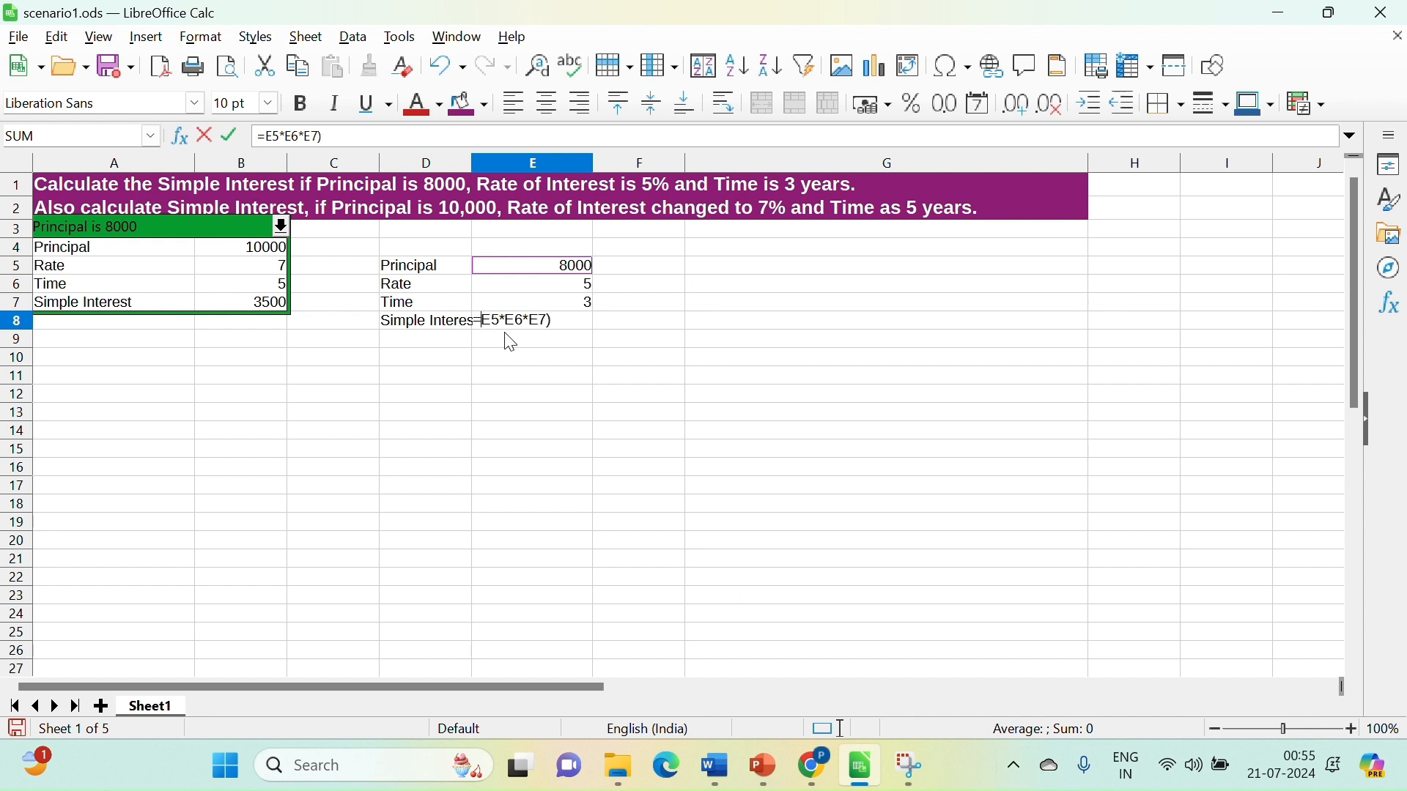
type("(")
left_click(575, 322)
type("/100")
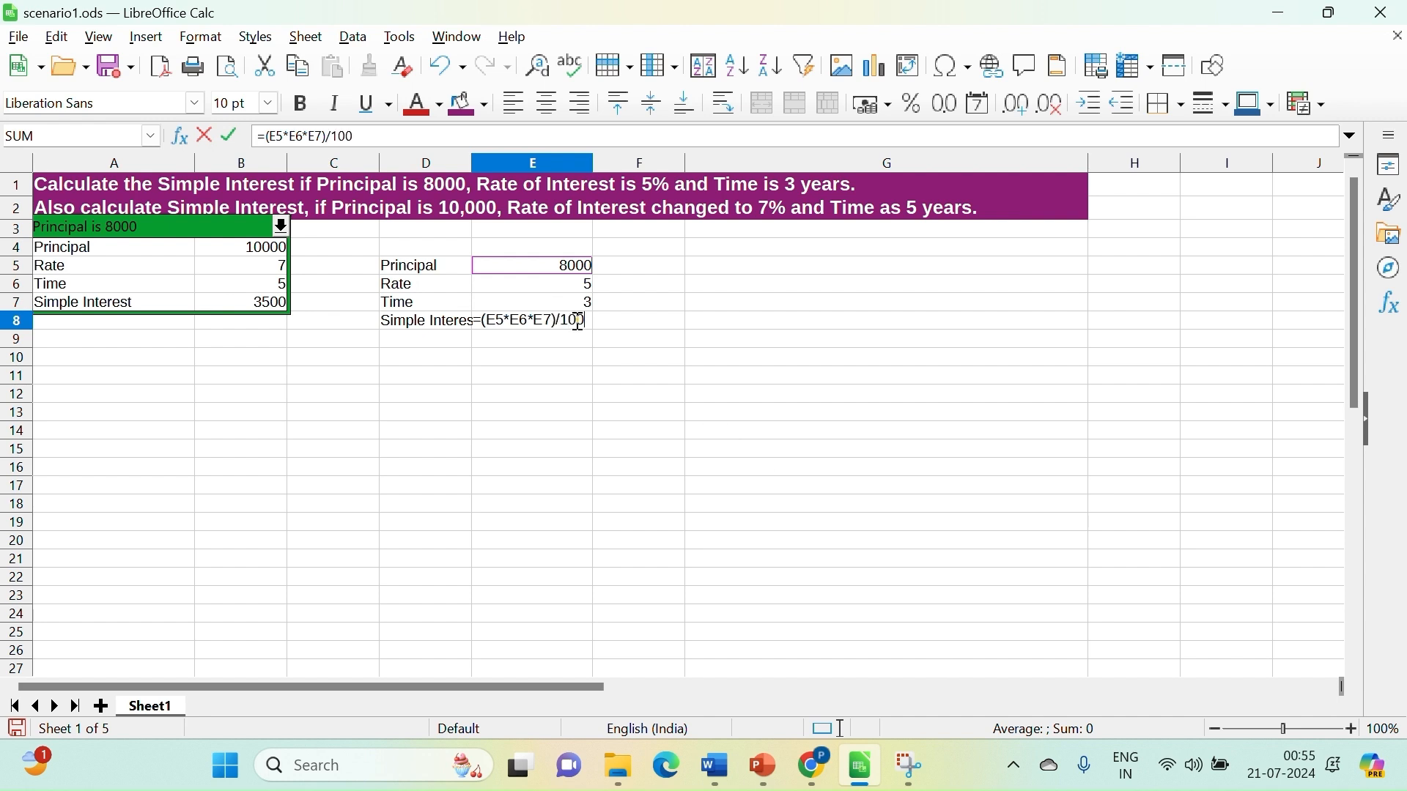
key("Return")
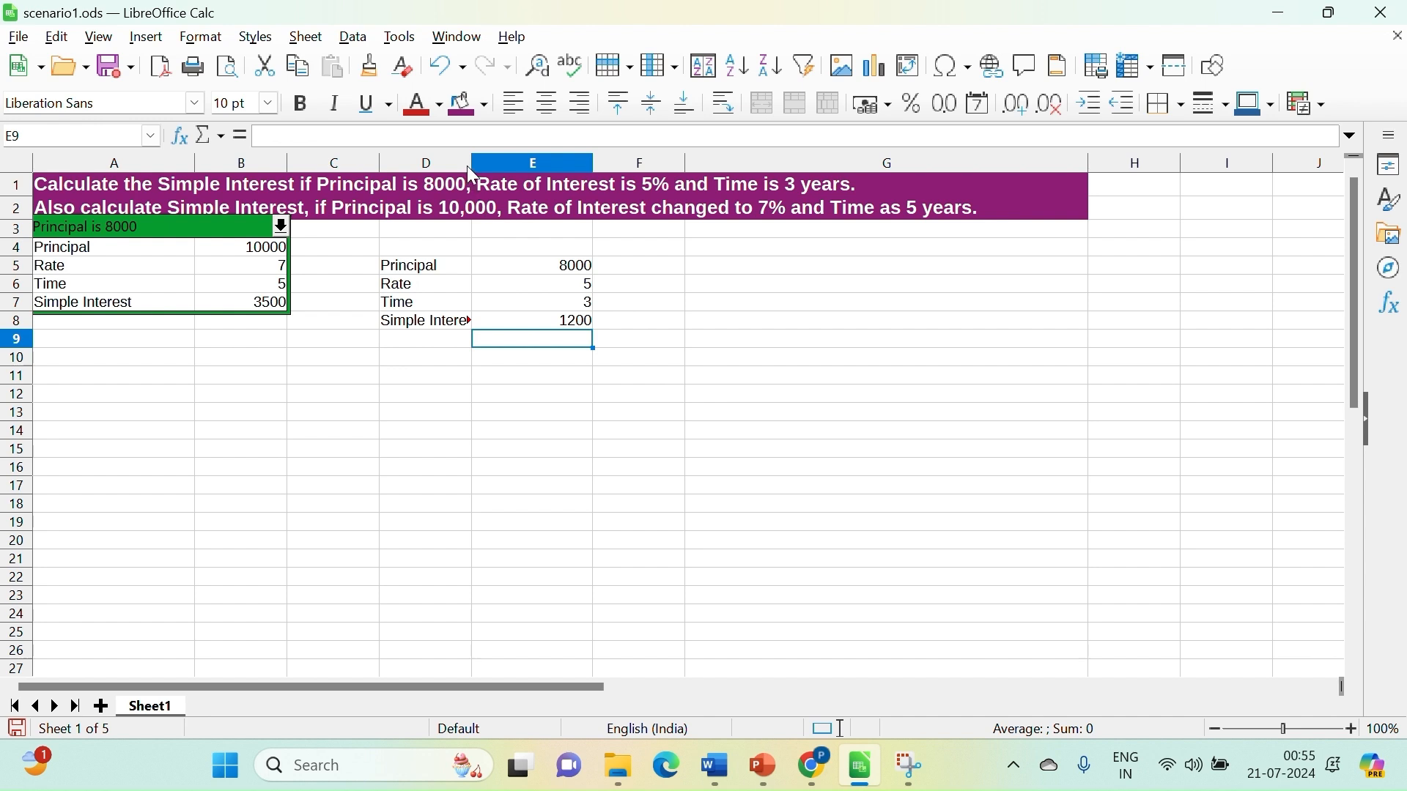
left_click_drag(472, 162, 504, 165)
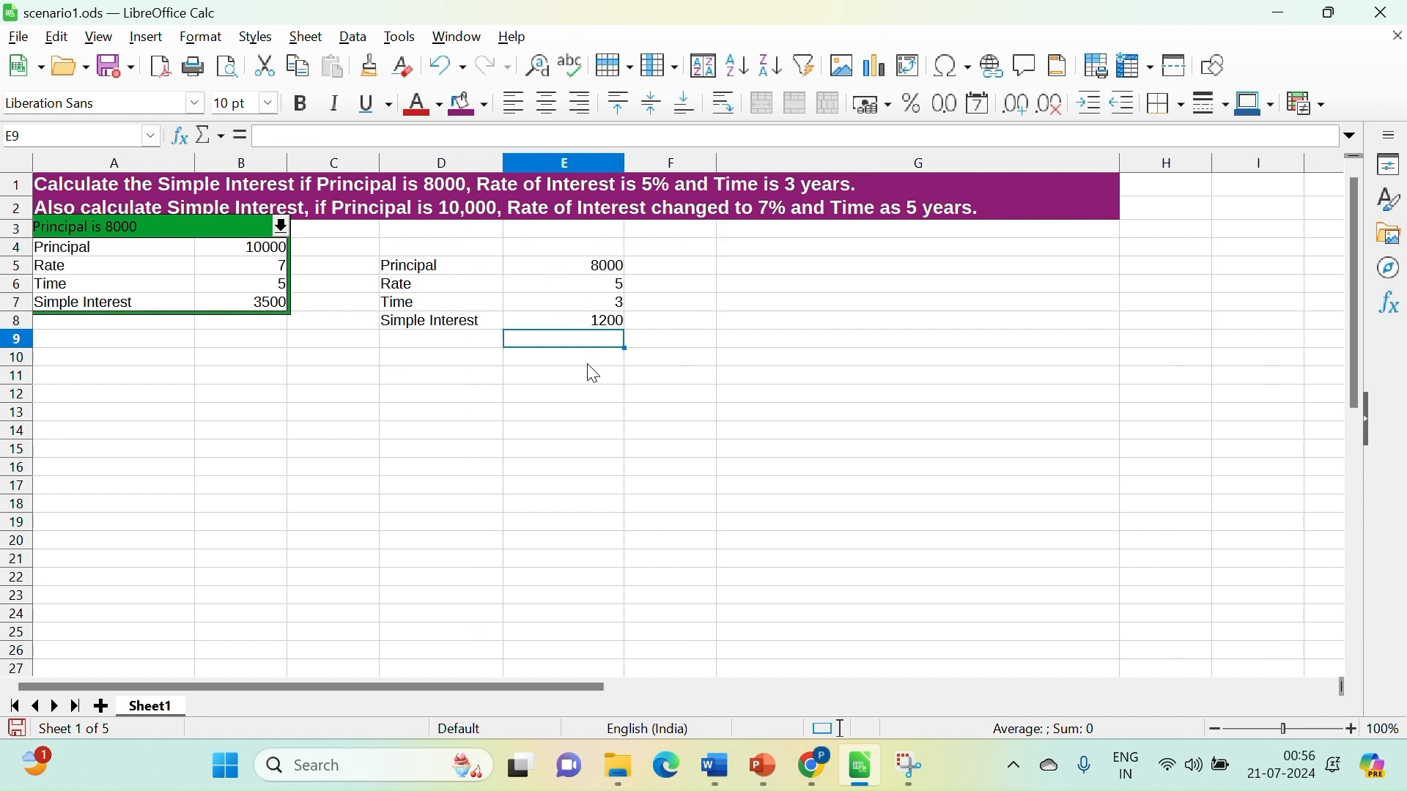
- Start a new scenario for the range D5:E8 and name it "different scenario"
left_click_drag(524, 396, 523, 414)
left_click(410, 265)
left_click_drag(493, 276, 599, 321)
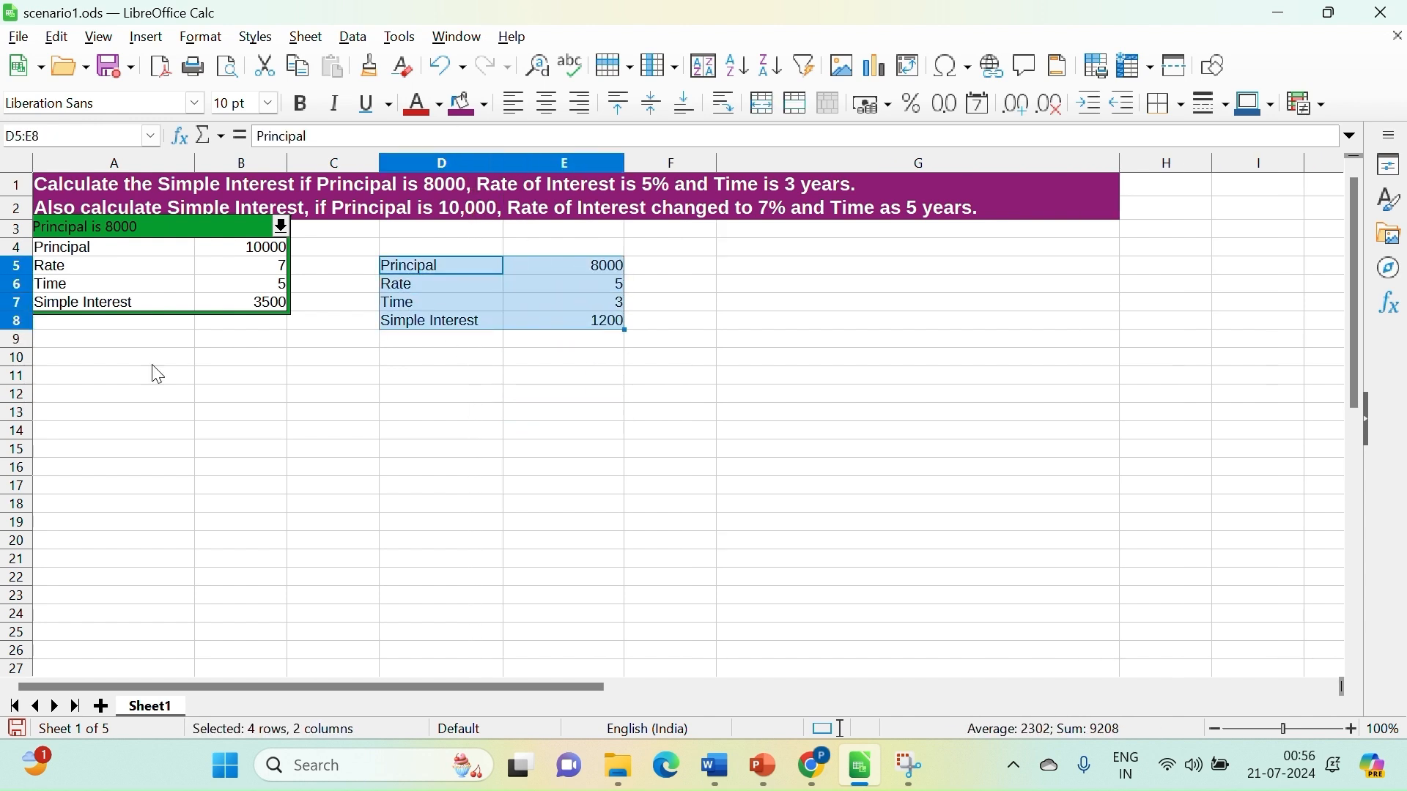
left_click(401, 37)
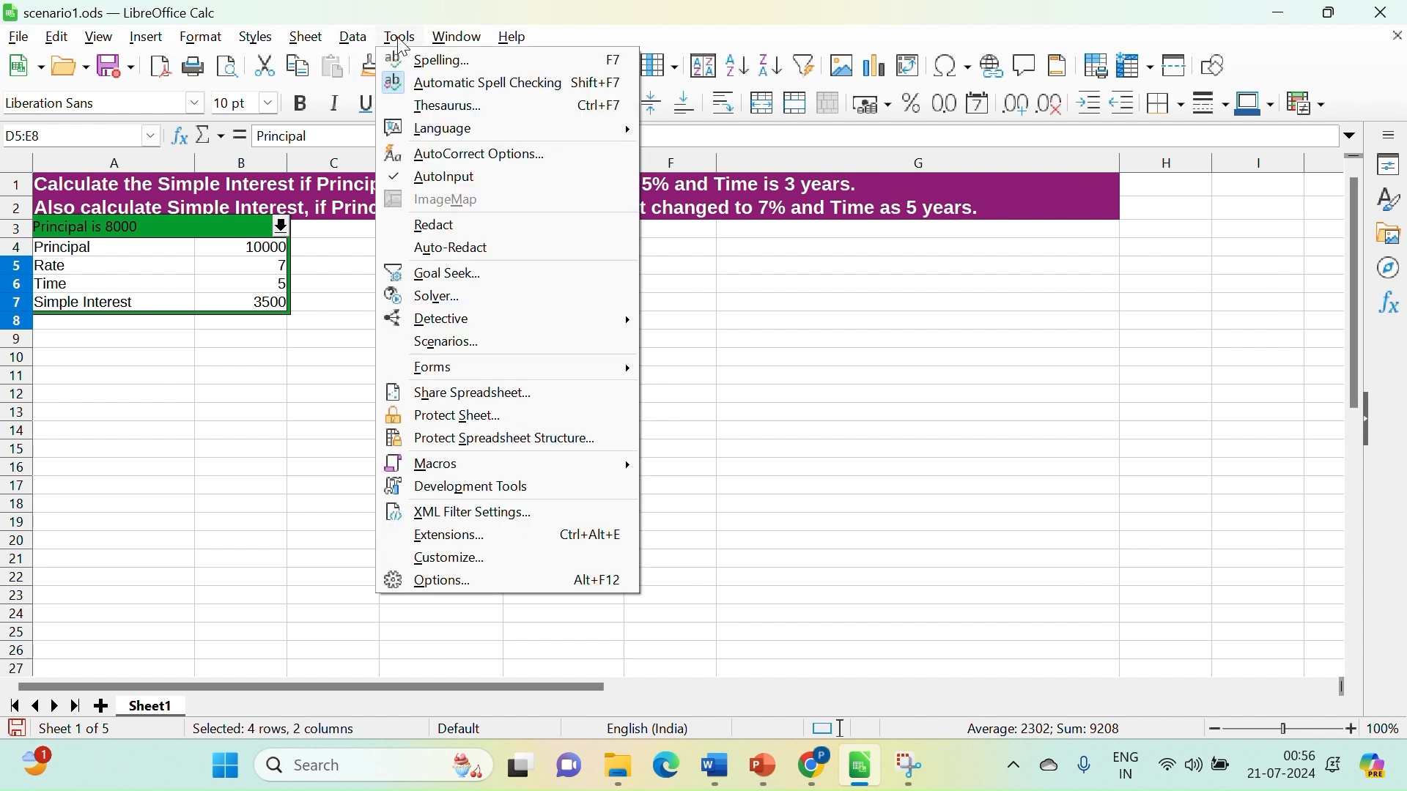
left_click(462, 342)
left_click_drag(609, 239, 460, 244)
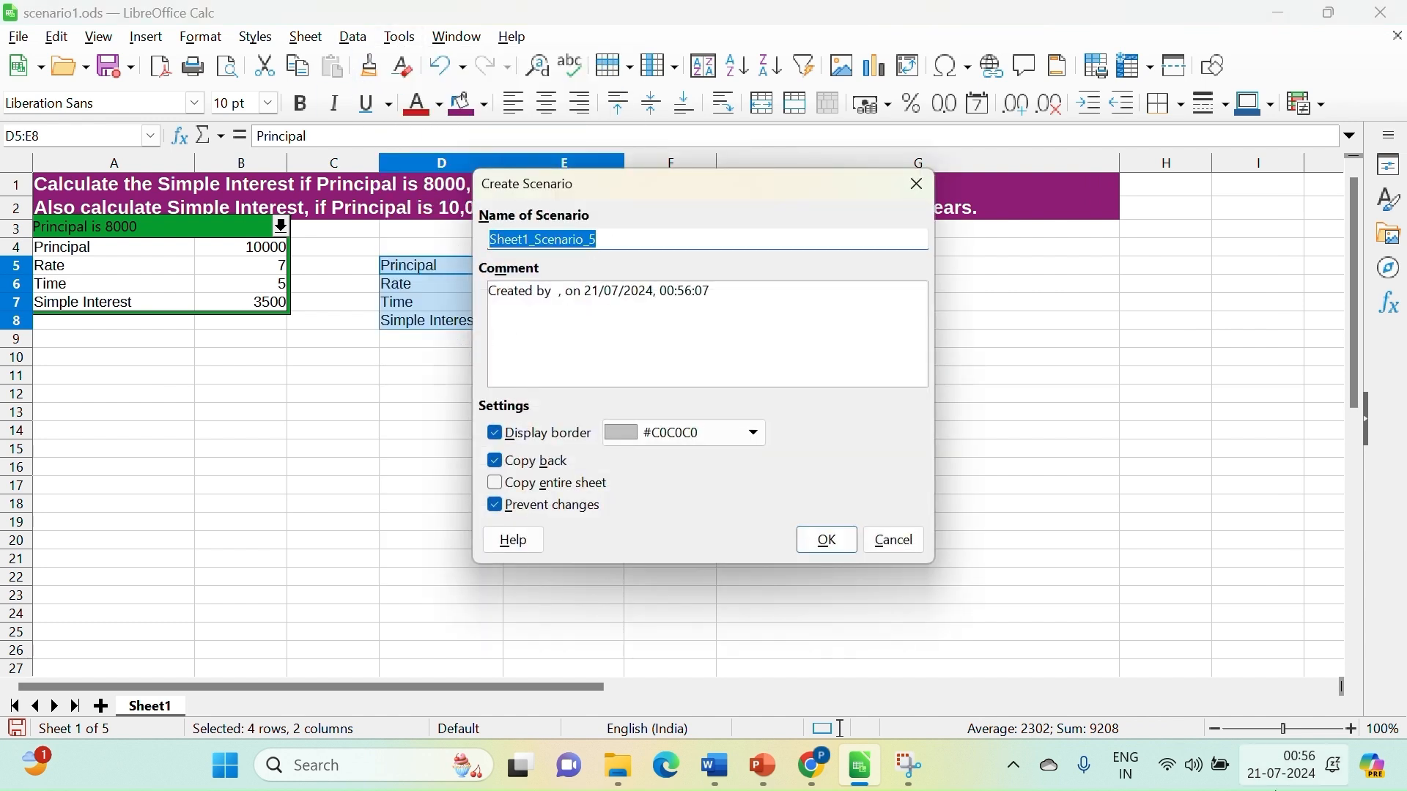
type("different sc")
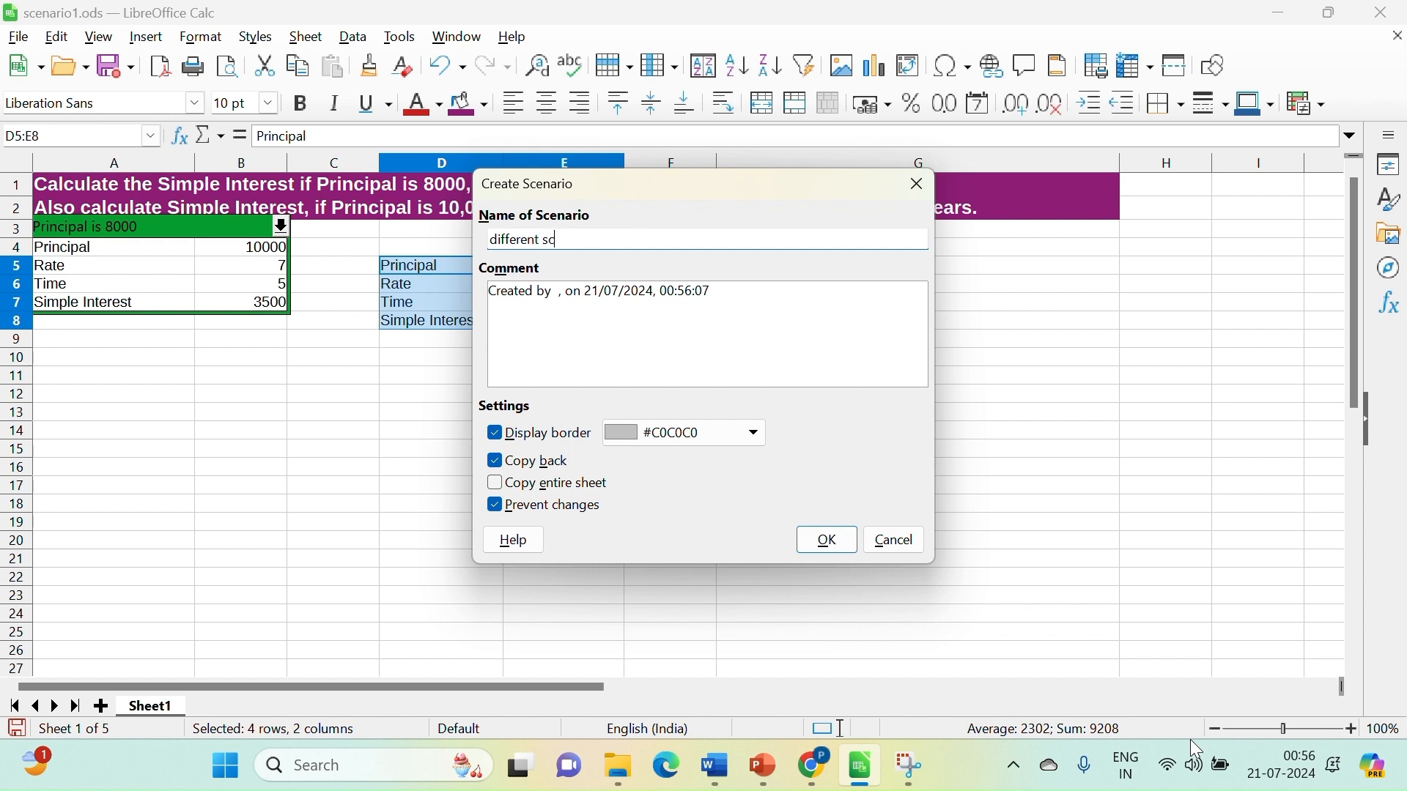
type("enario")
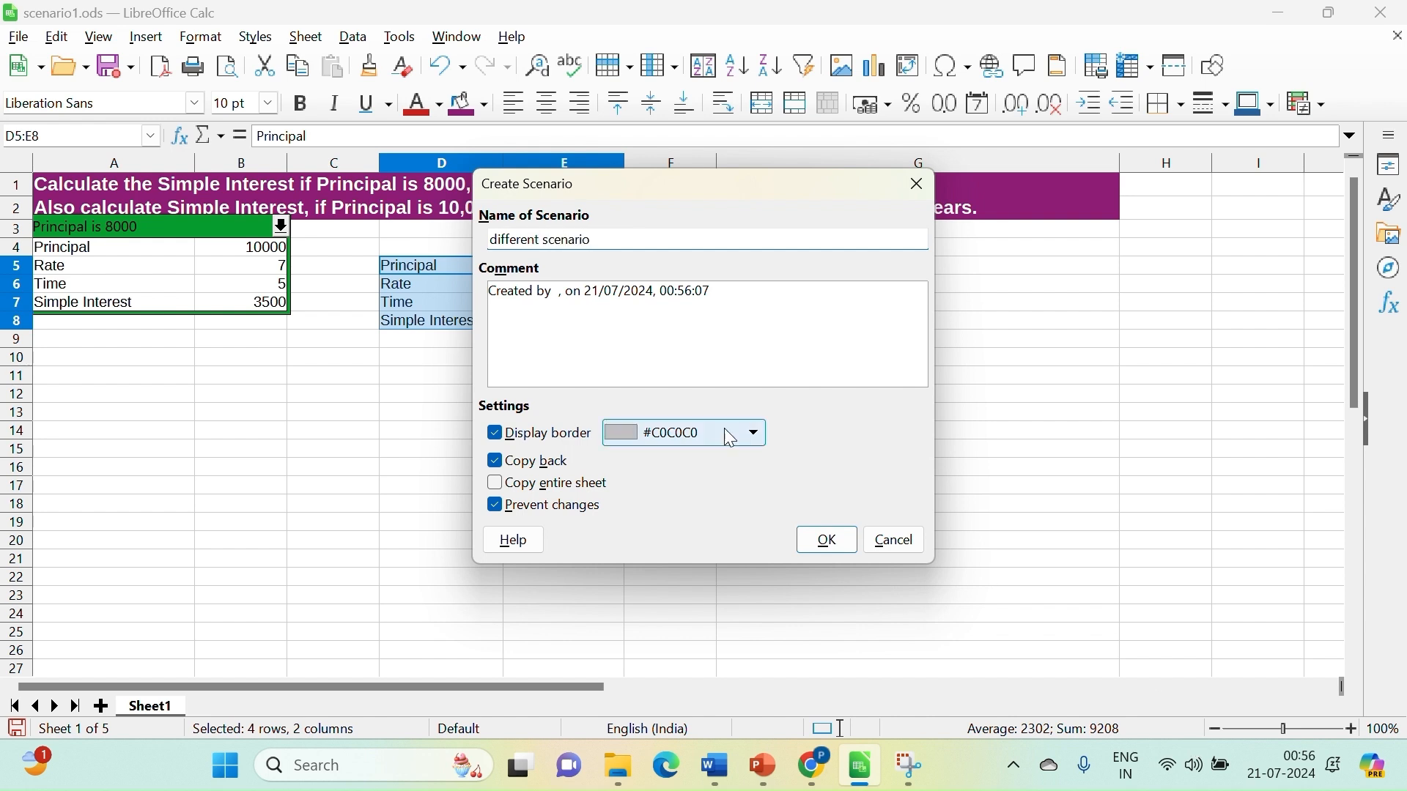
- Replace the default scenario comment with "without copy back"
left_click(593, 342)
left_click_drag(713, 291, 473, 289)
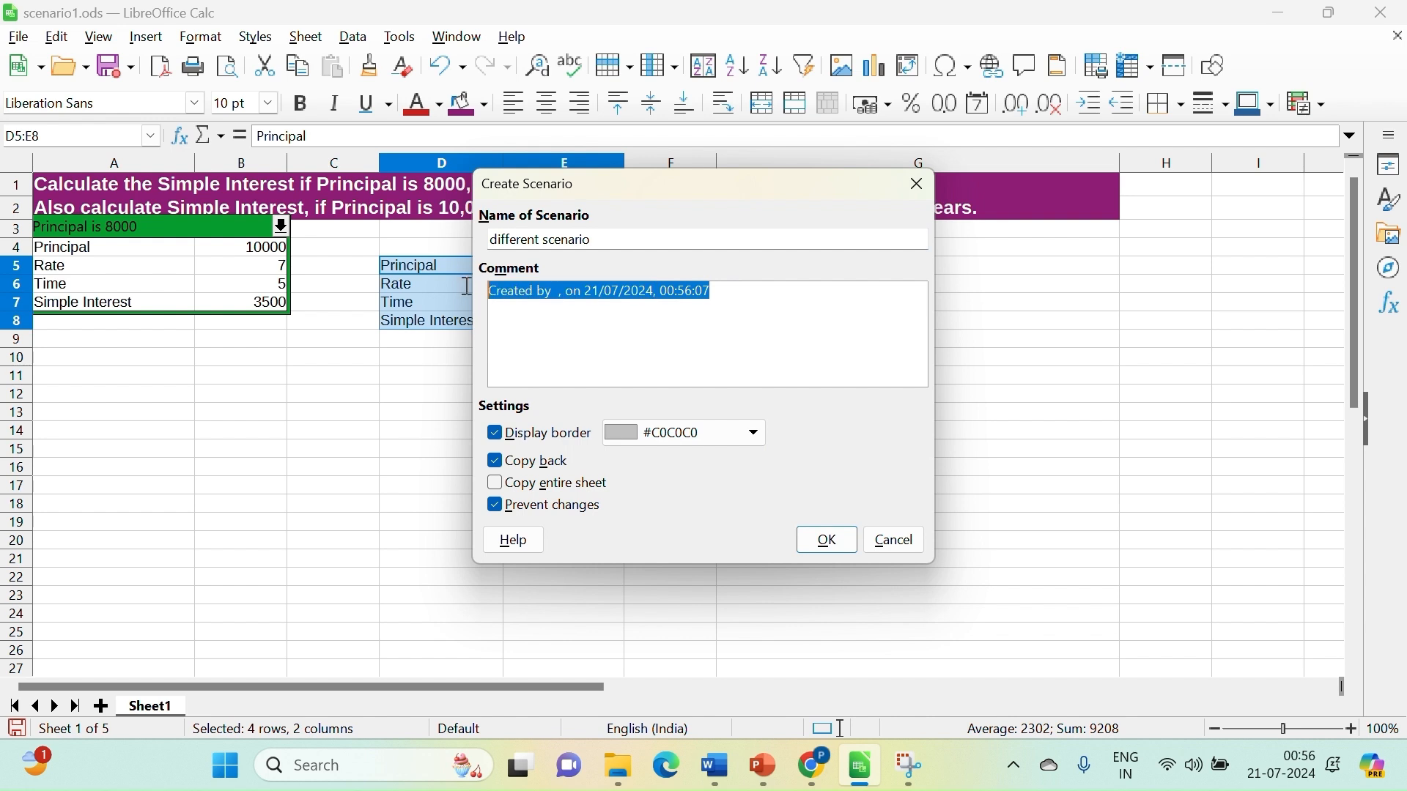
type("withput")
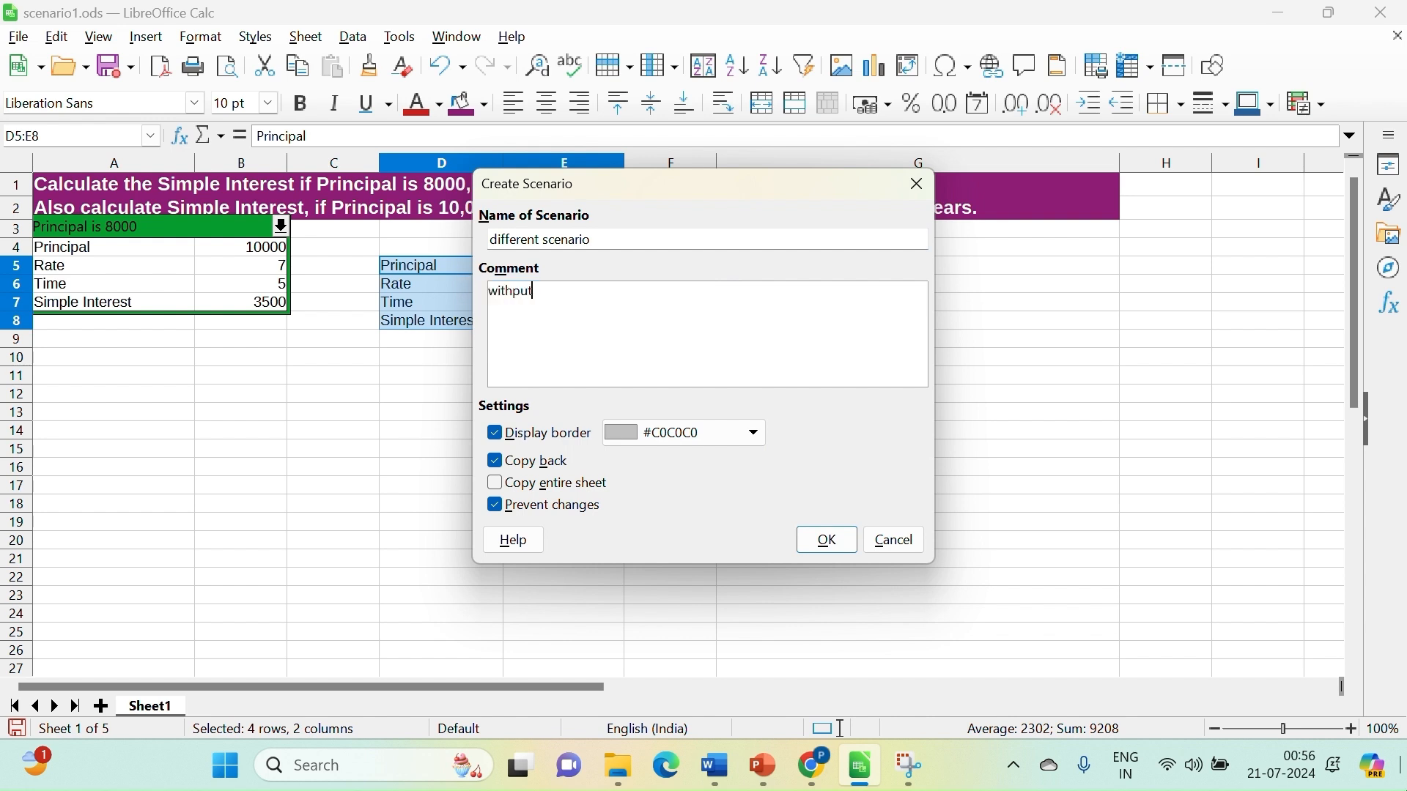
key("BackSpace")
key("BackSpace")
key("BackSpace")
type("hpou")
key("BackSpace")
key("BackSpace")
key("BackSpace")
type("out copy back")
- Turn off Copy back for the scenario and set its border colour to Dark Gold 4
left_click(496, 462)
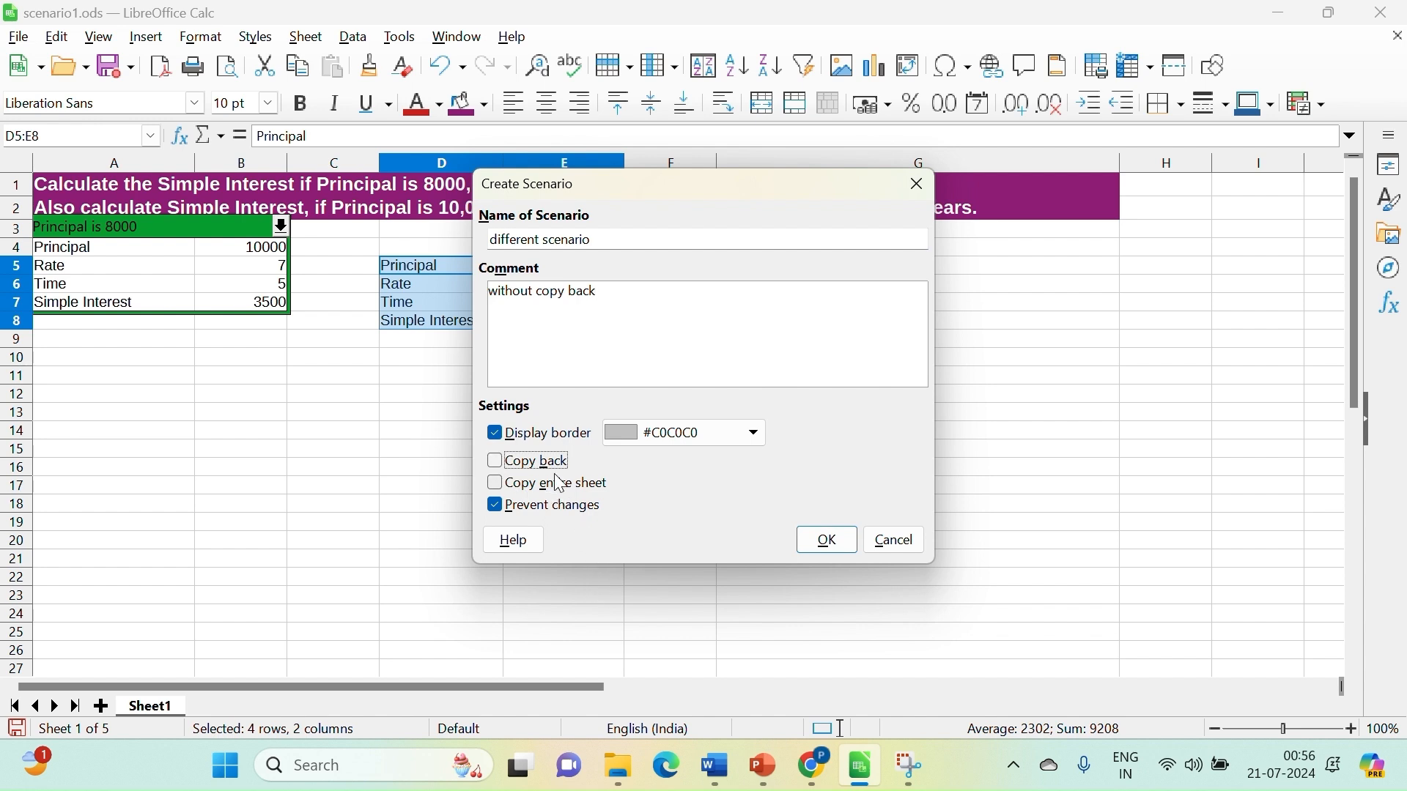
left_click(755, 434)
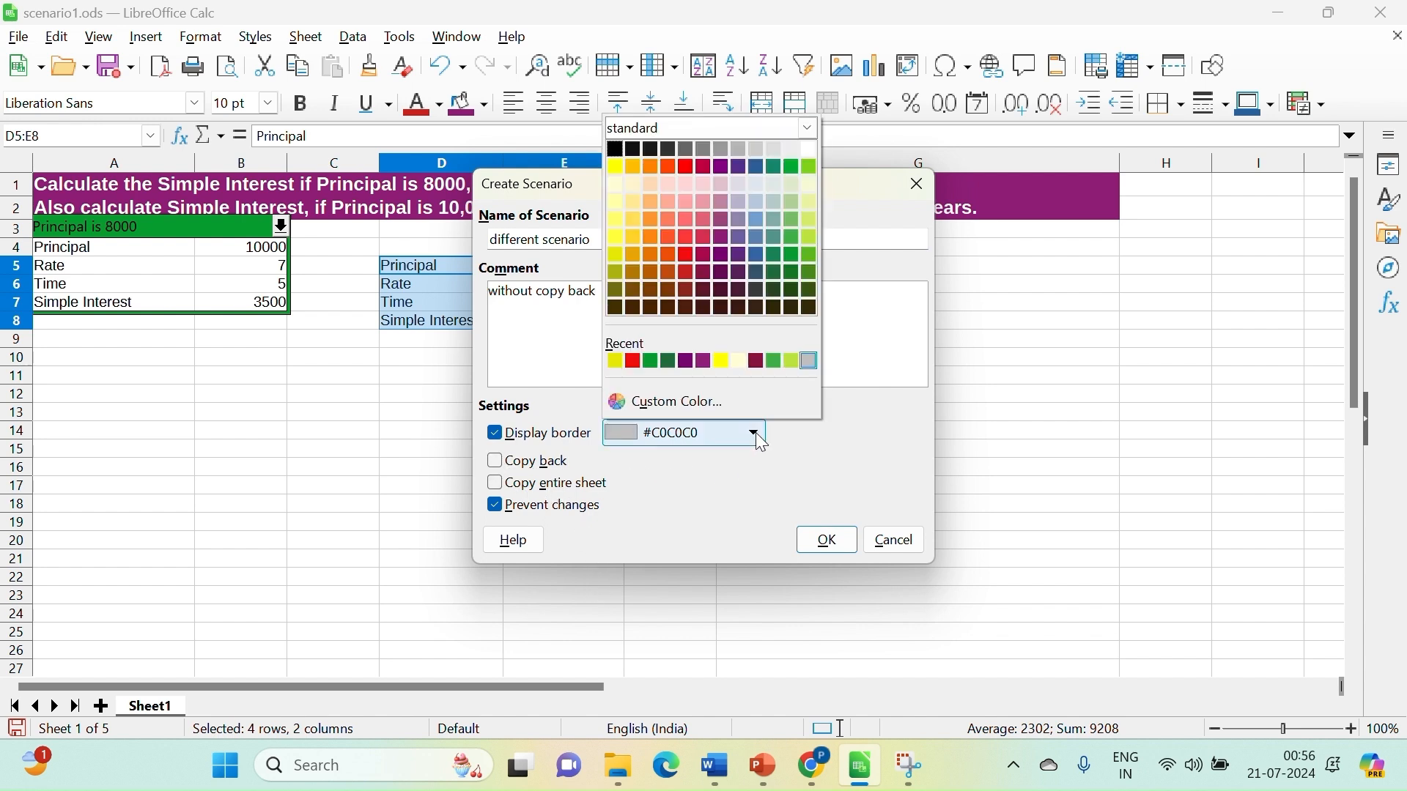
left_click(634, 308)
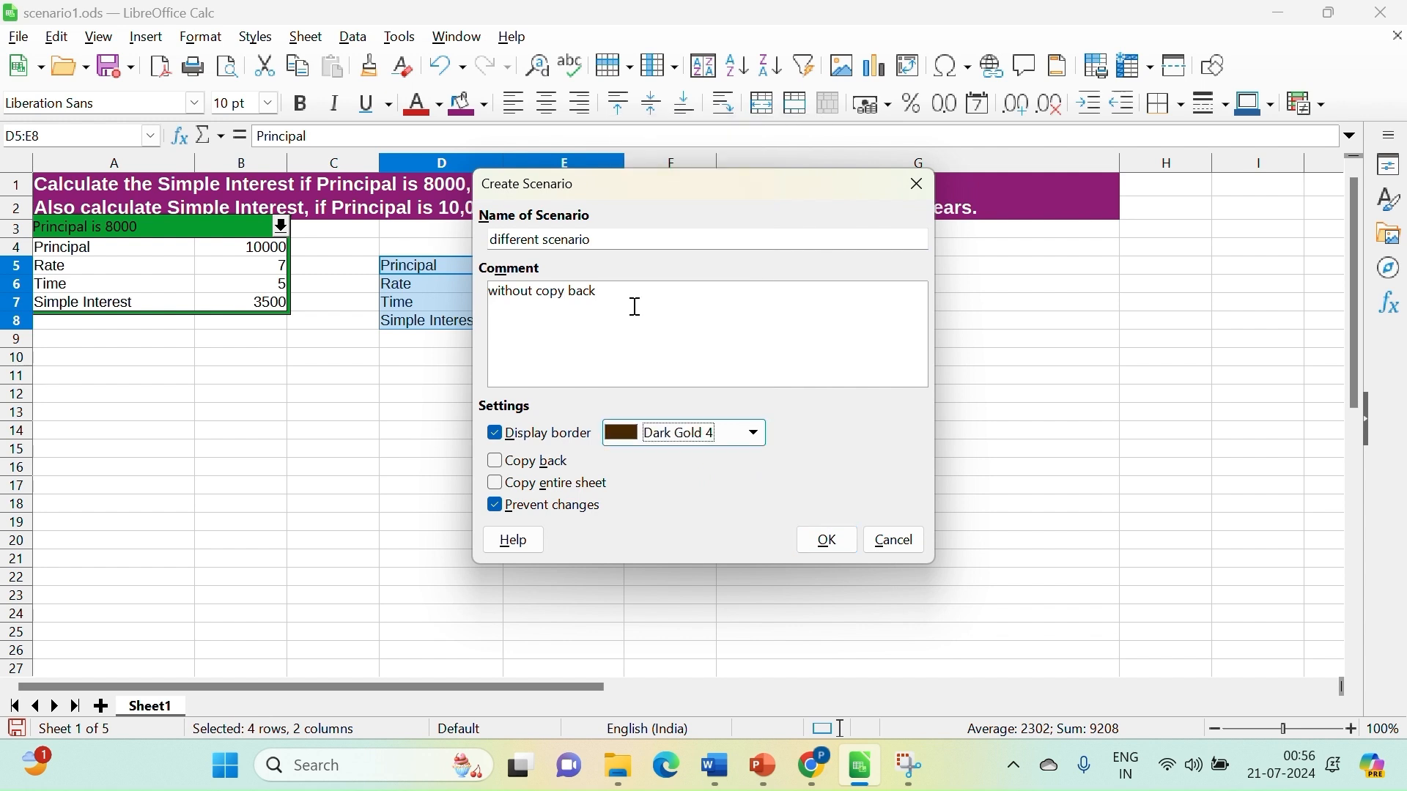
- Create the "different scenario" scenario with its current settings and set the principal in E5 to 10000
left_click(842, 545)
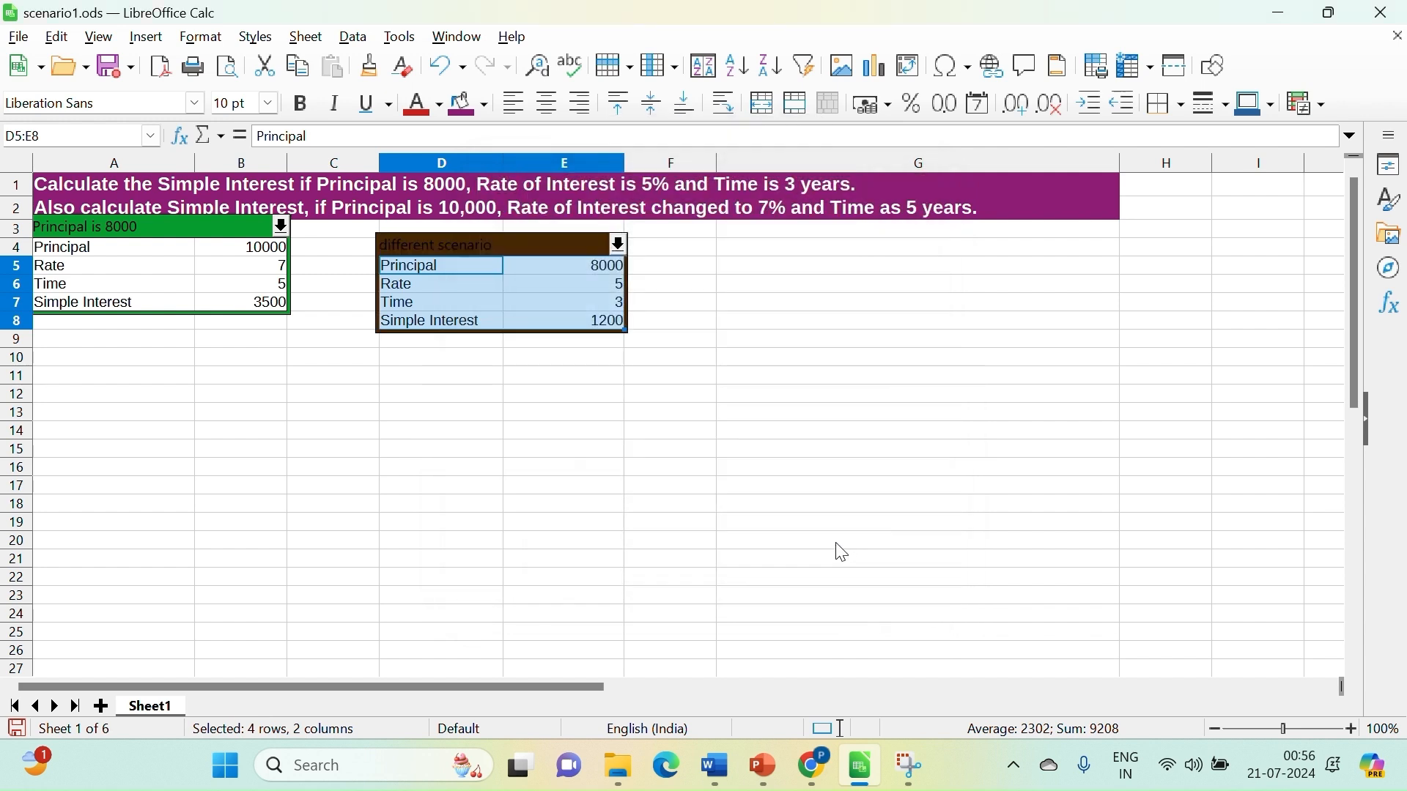
left_click(624, 396)
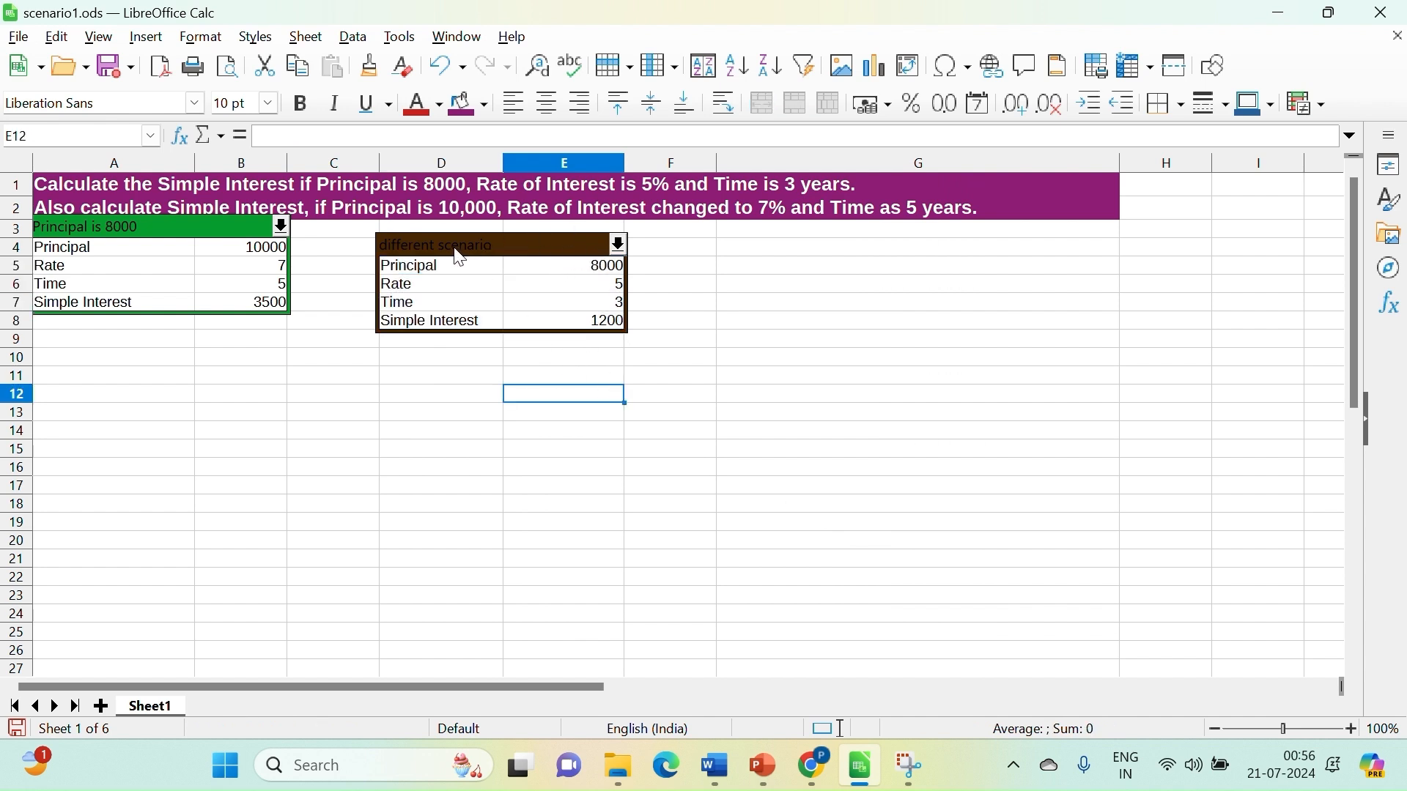
left_click(565, 269)
type("1")
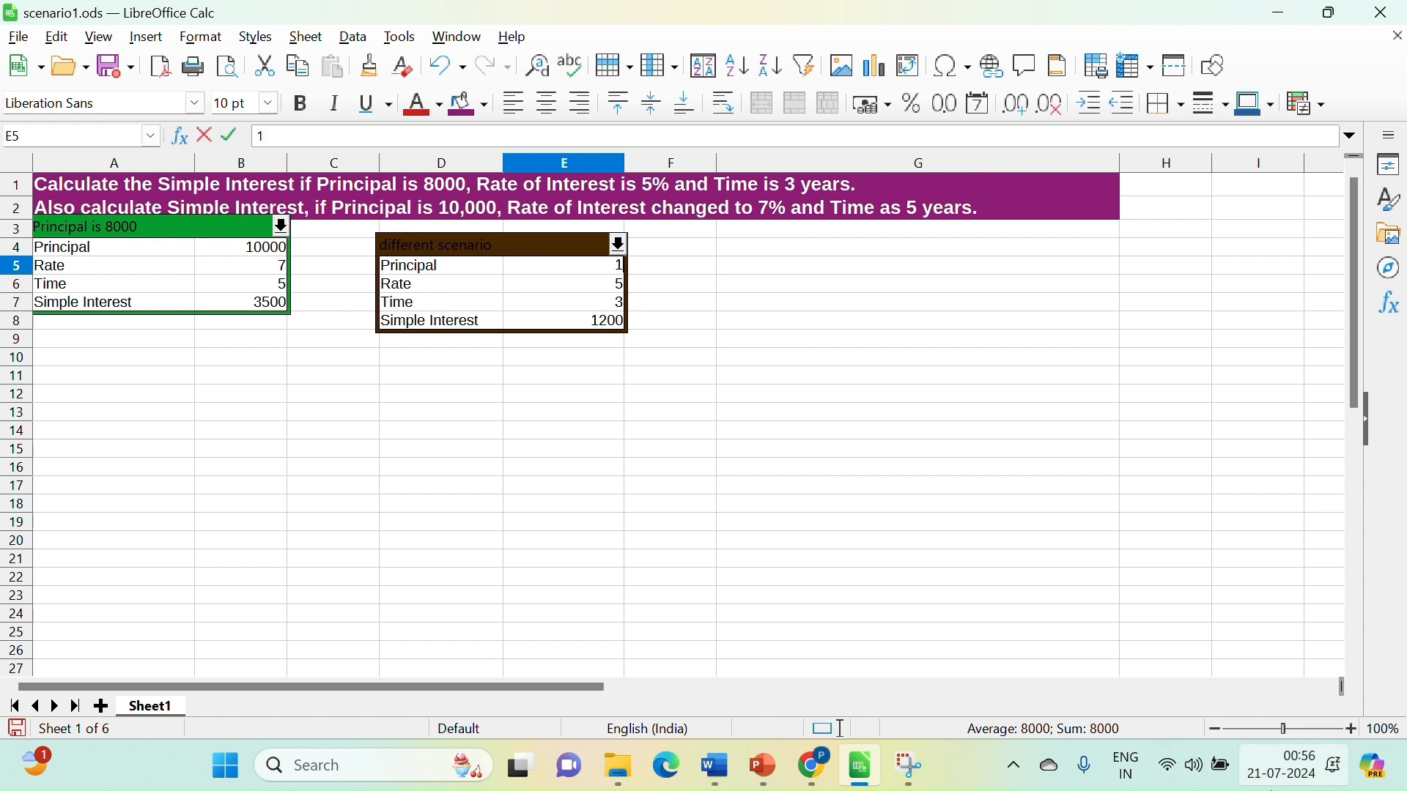
type("0000")
key("Return")
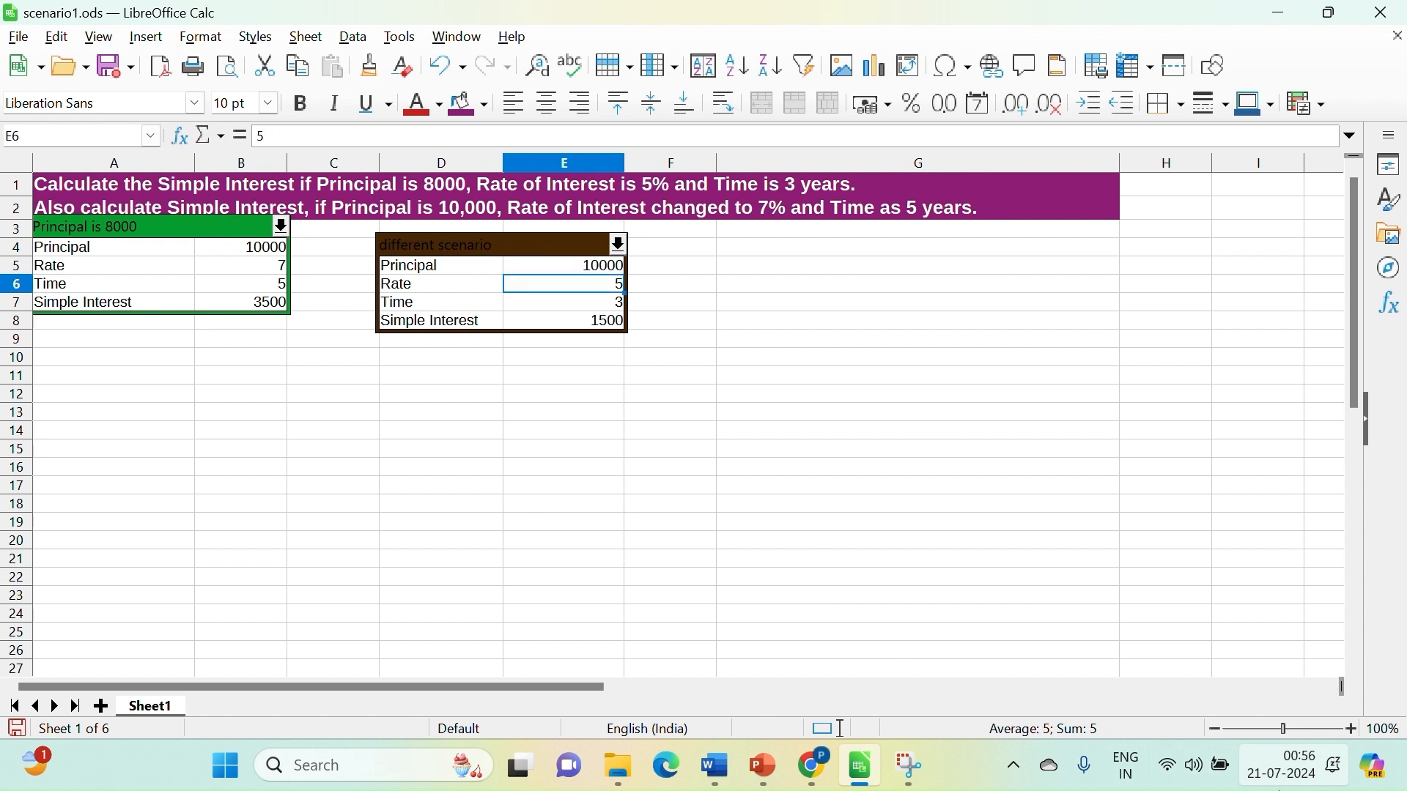
- Start another scenario for the range D5:E8 and name it "without_checkbox"
left_click(620, 247)
left_click(587, 268)
left_click_drag(411, 266, 600, 332)
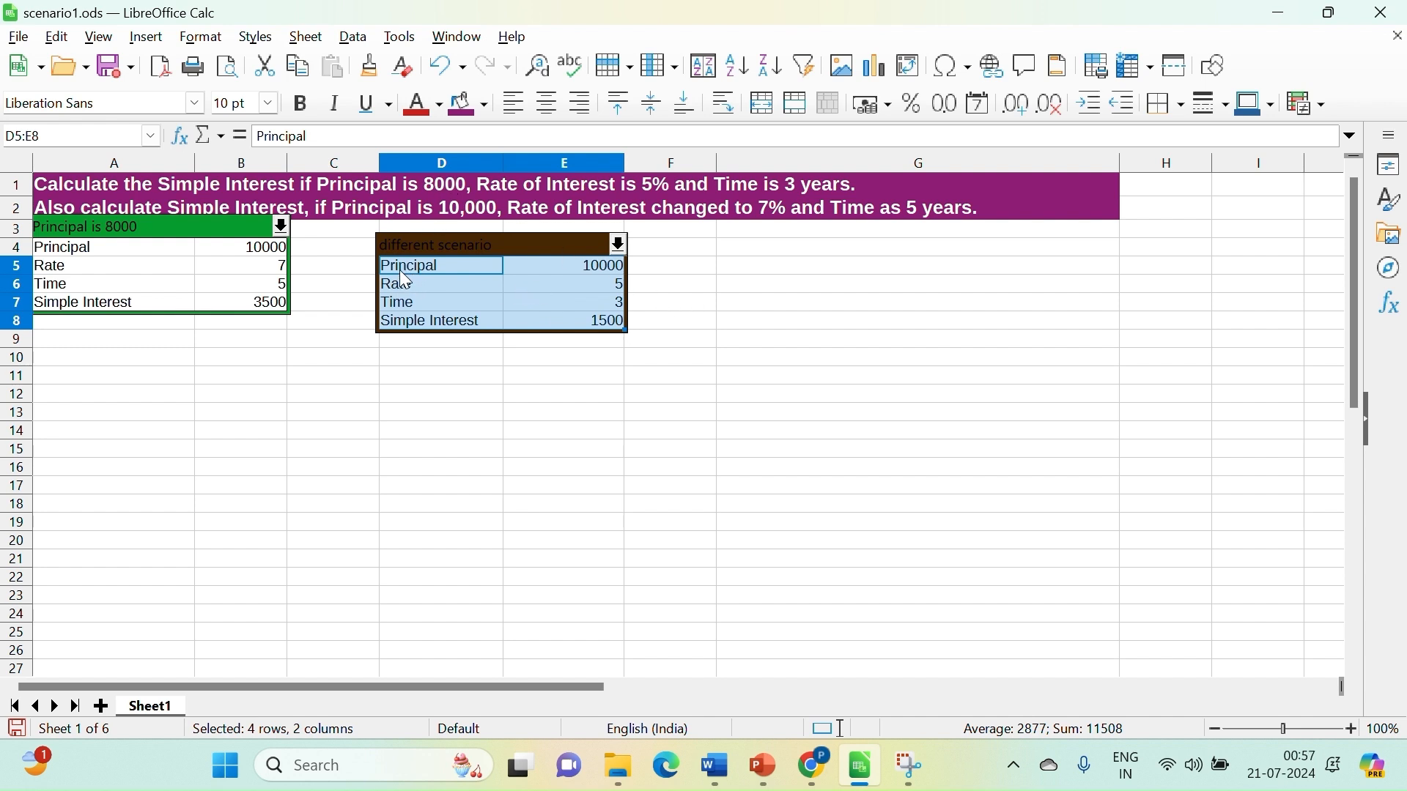
left_click(400, 36)
left_click(460, 340)
left_click_drag(607, 233, 467, 246)
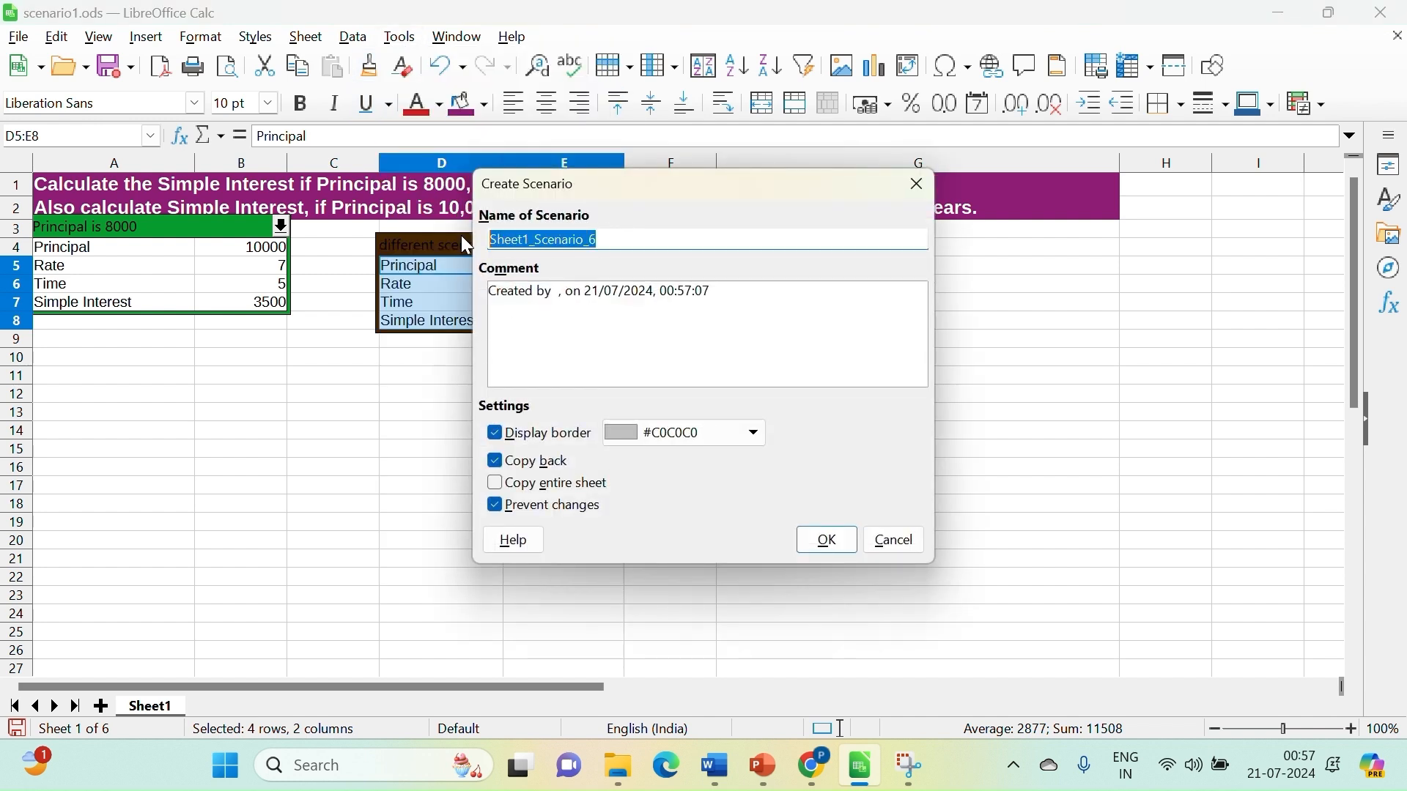
type("iw")
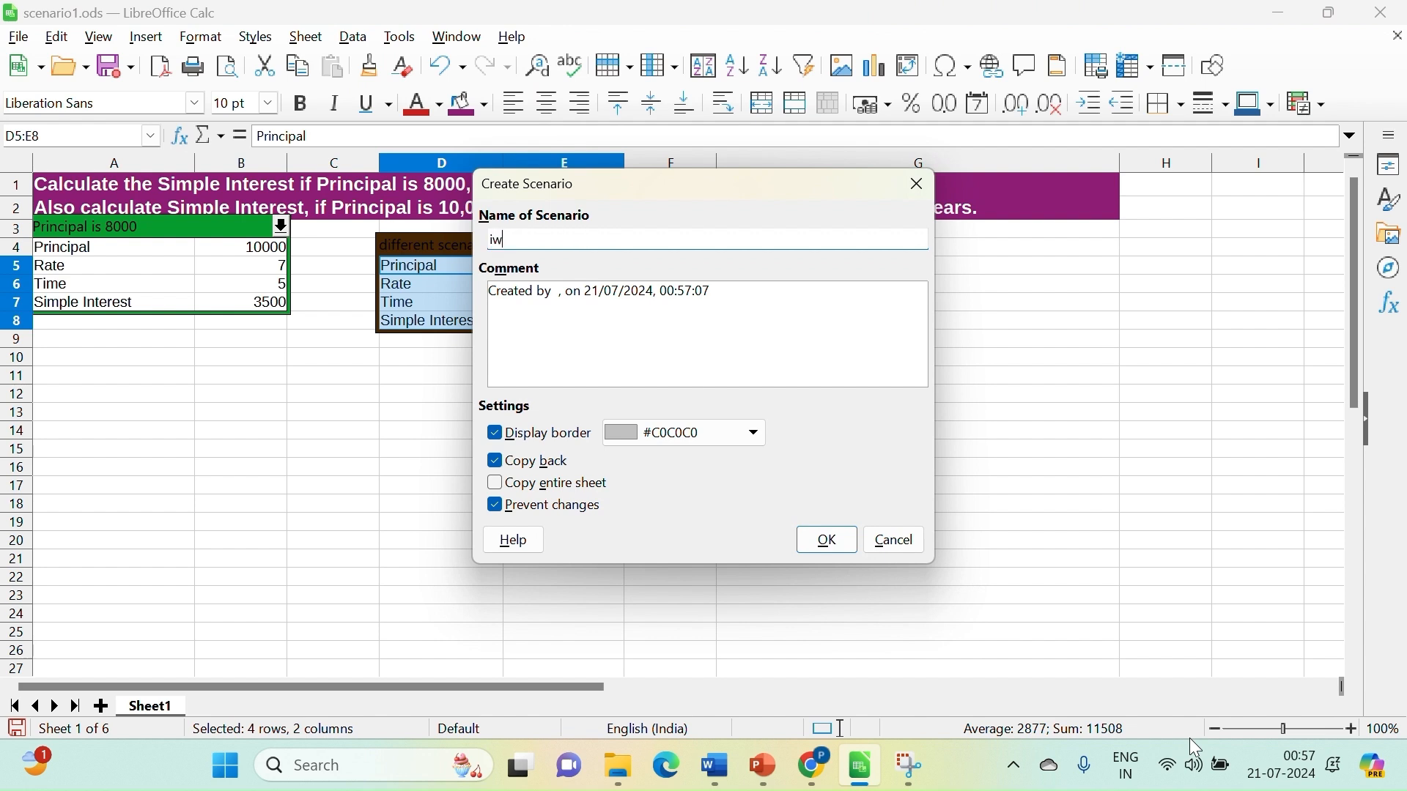
key("BackSpace")
key("BackSpace")
type("wit")
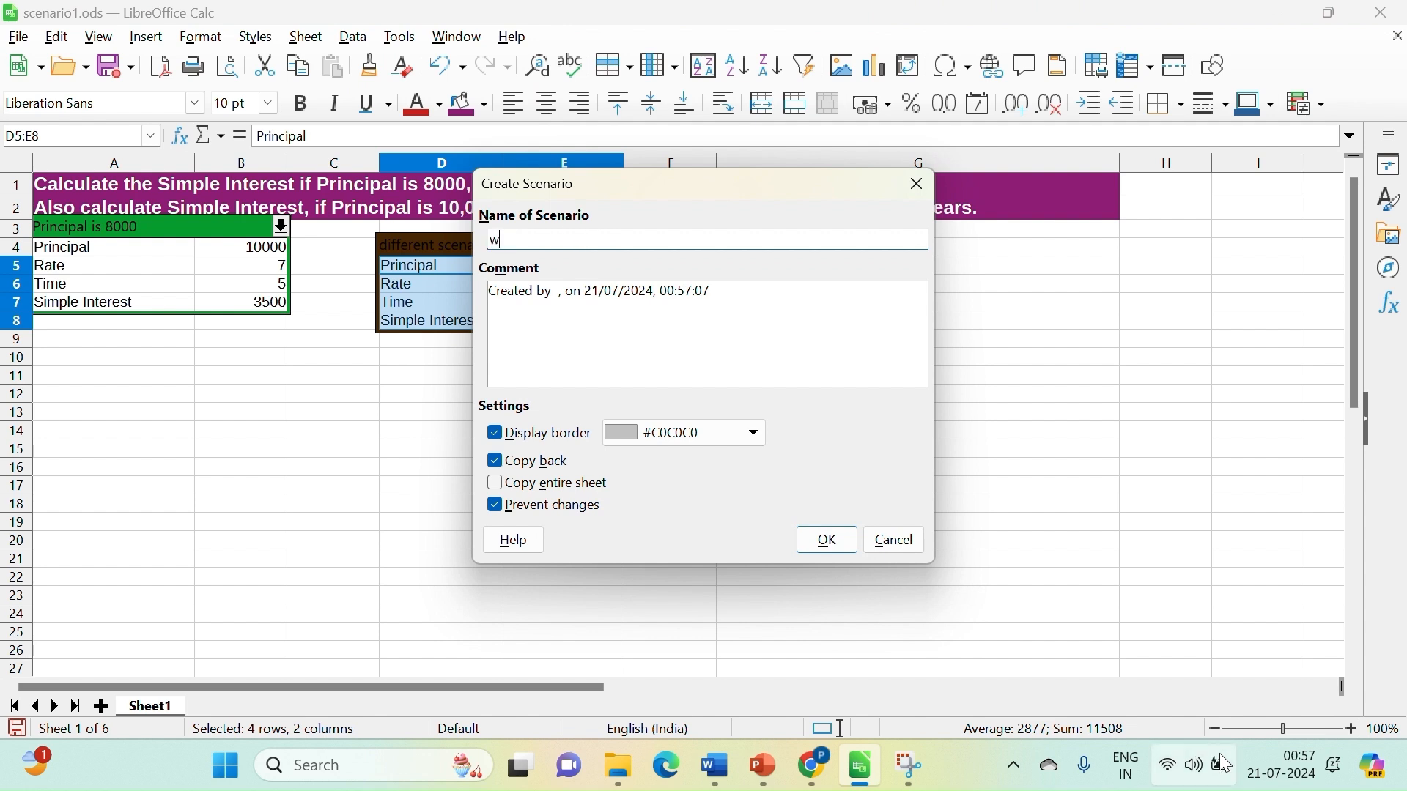
type("hout_ch")
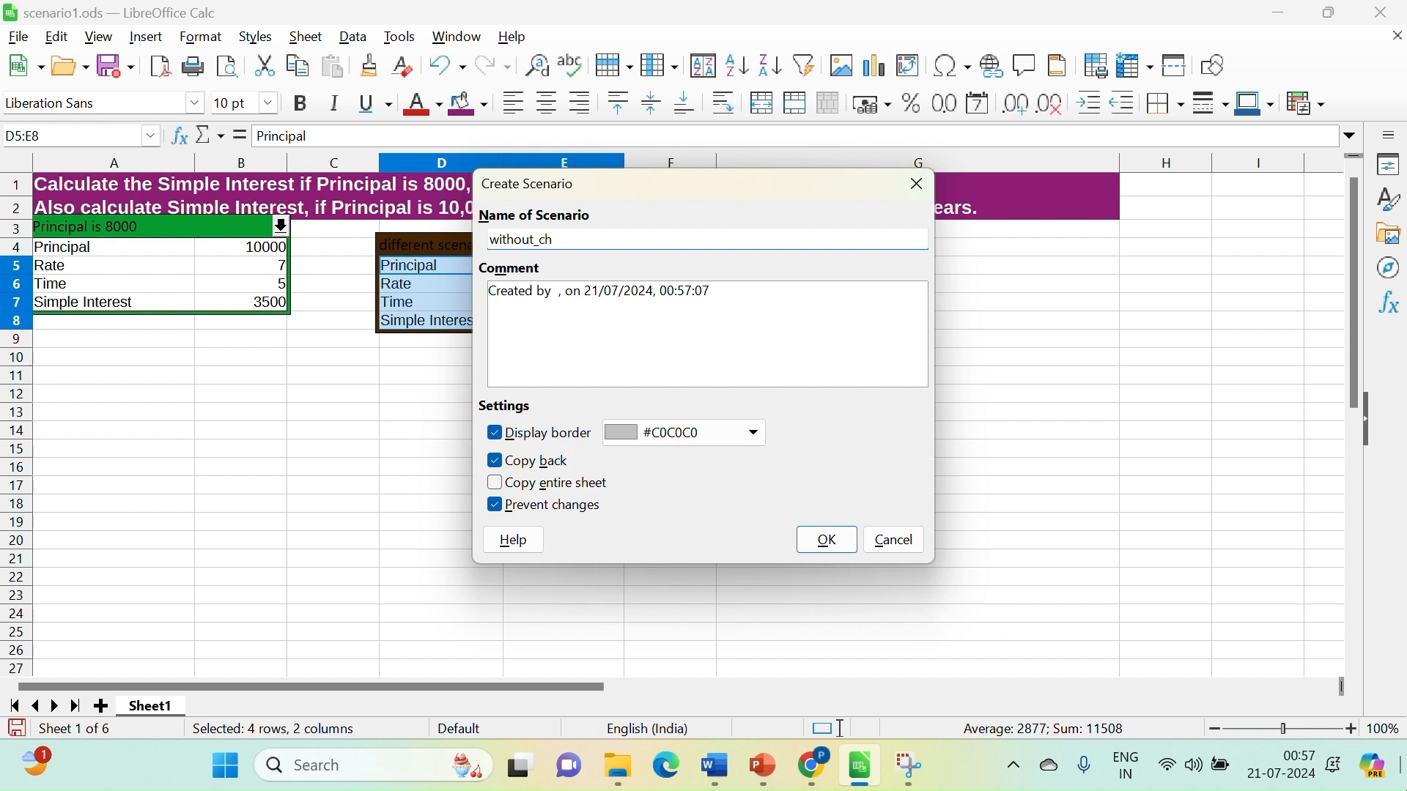
type("eckbox")
- Replace the default comment of the "without_checkbox" scenario with "no copy created"
left_click_drag(718, 291, 490, 290)
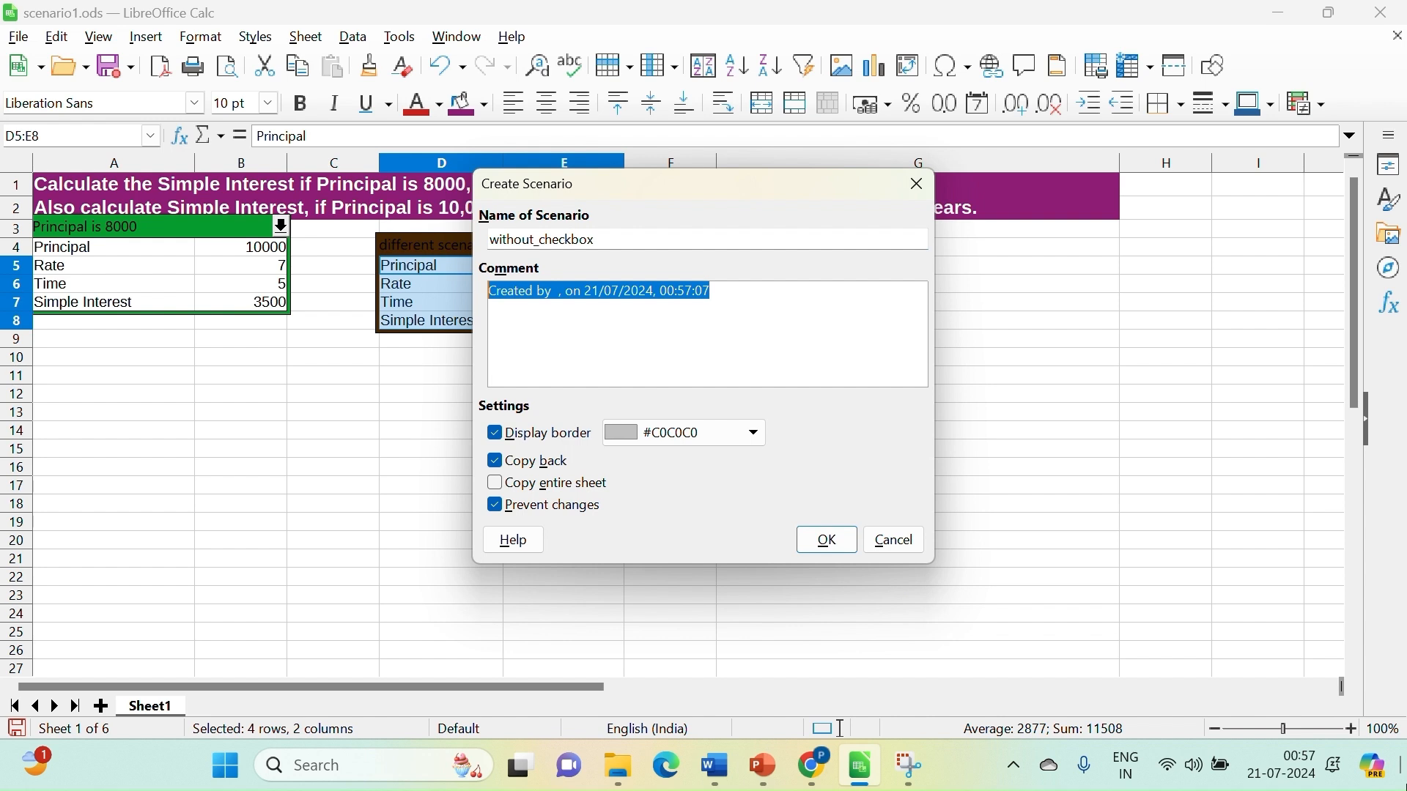
type("no c")
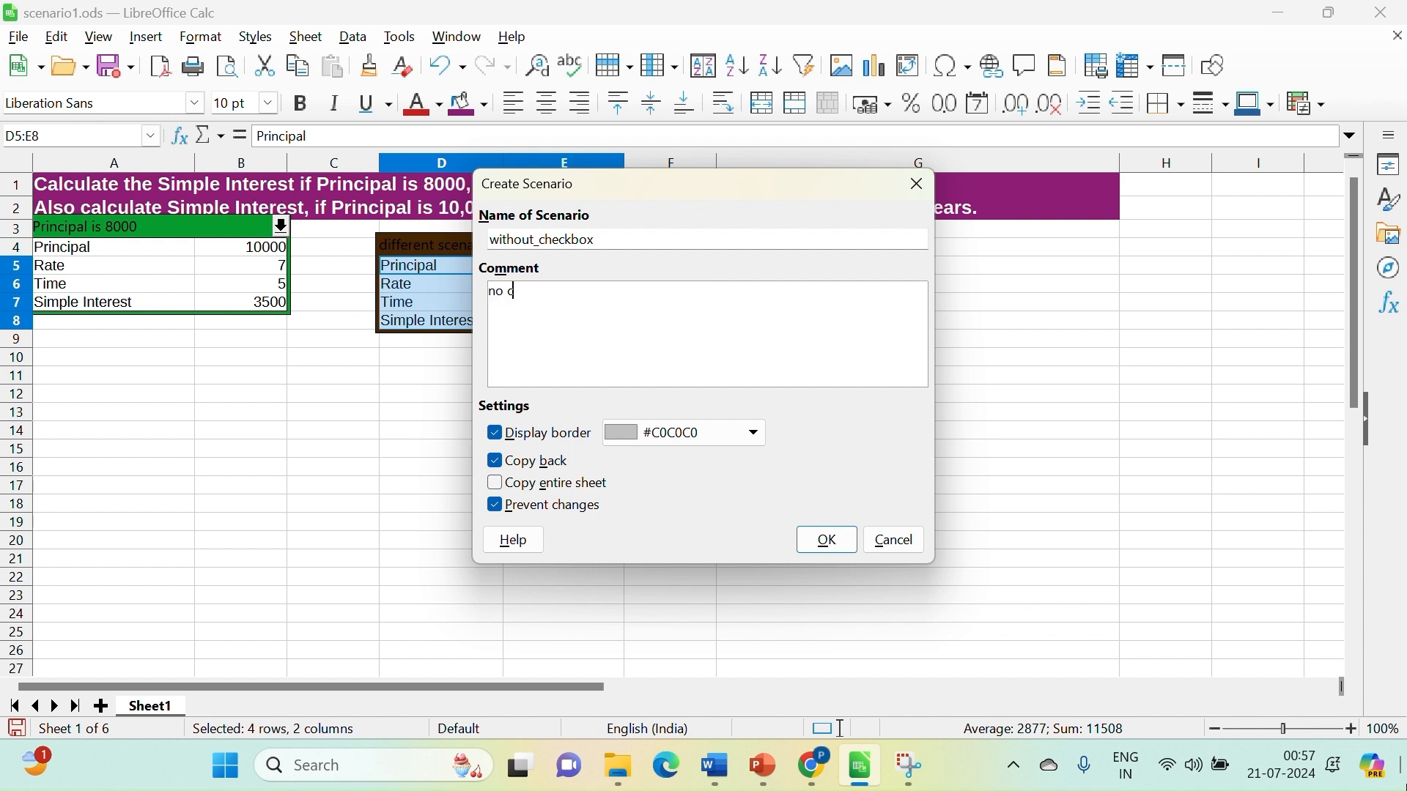
type("opy created")
- Turn off Copy back, set the border colour to Dark Blue 1 and create the "without_checkbox" scenario
left_click(496, 462)
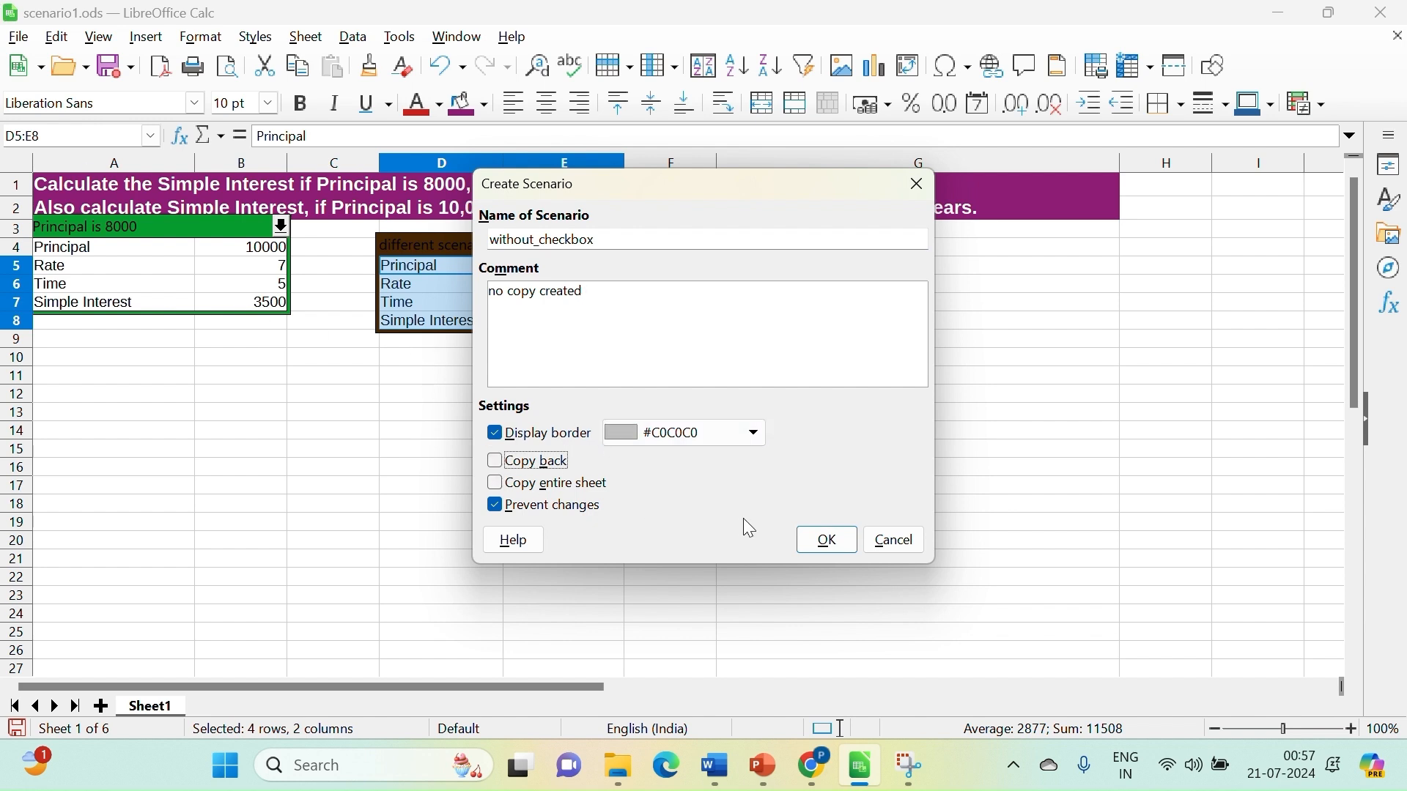
left_click(756, 433)
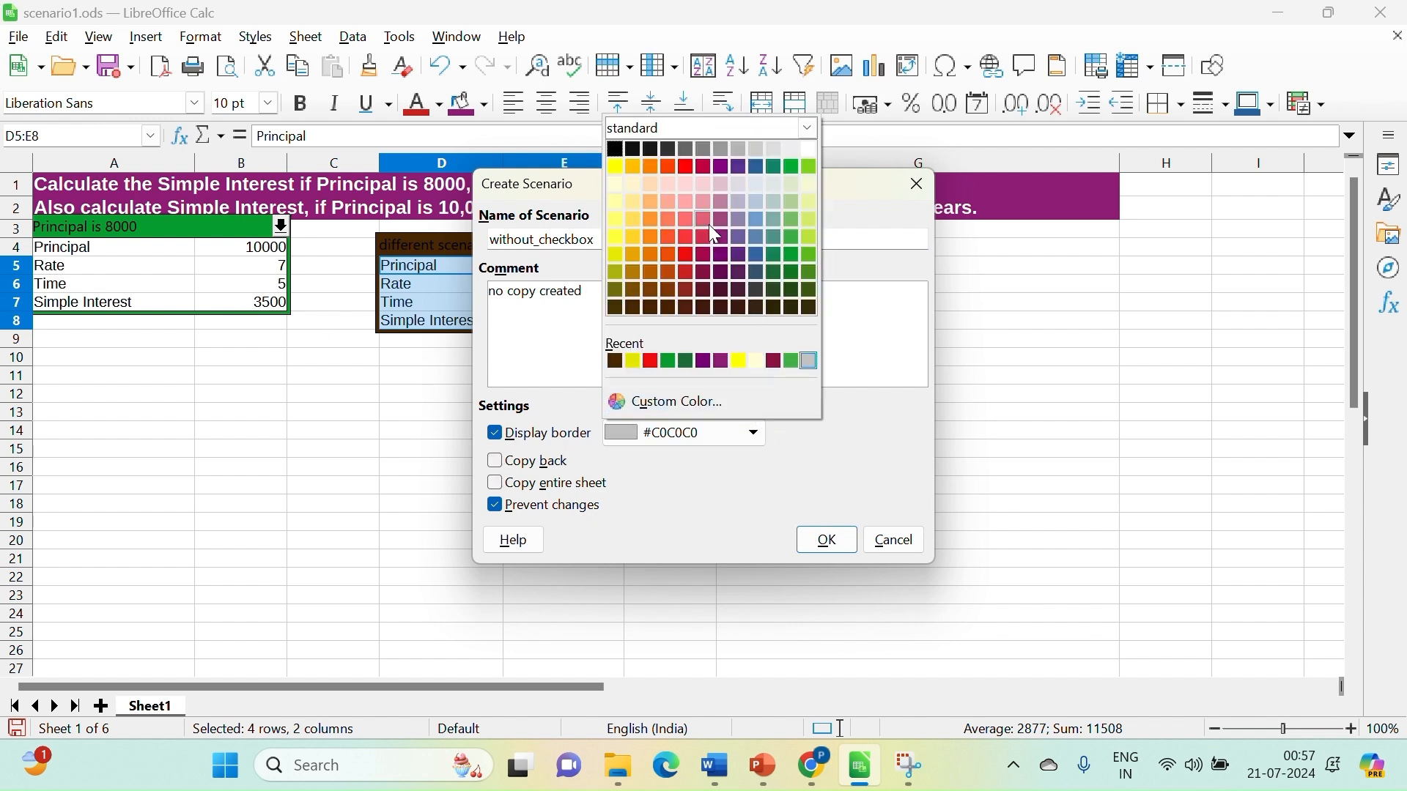
left_click(761, 255)
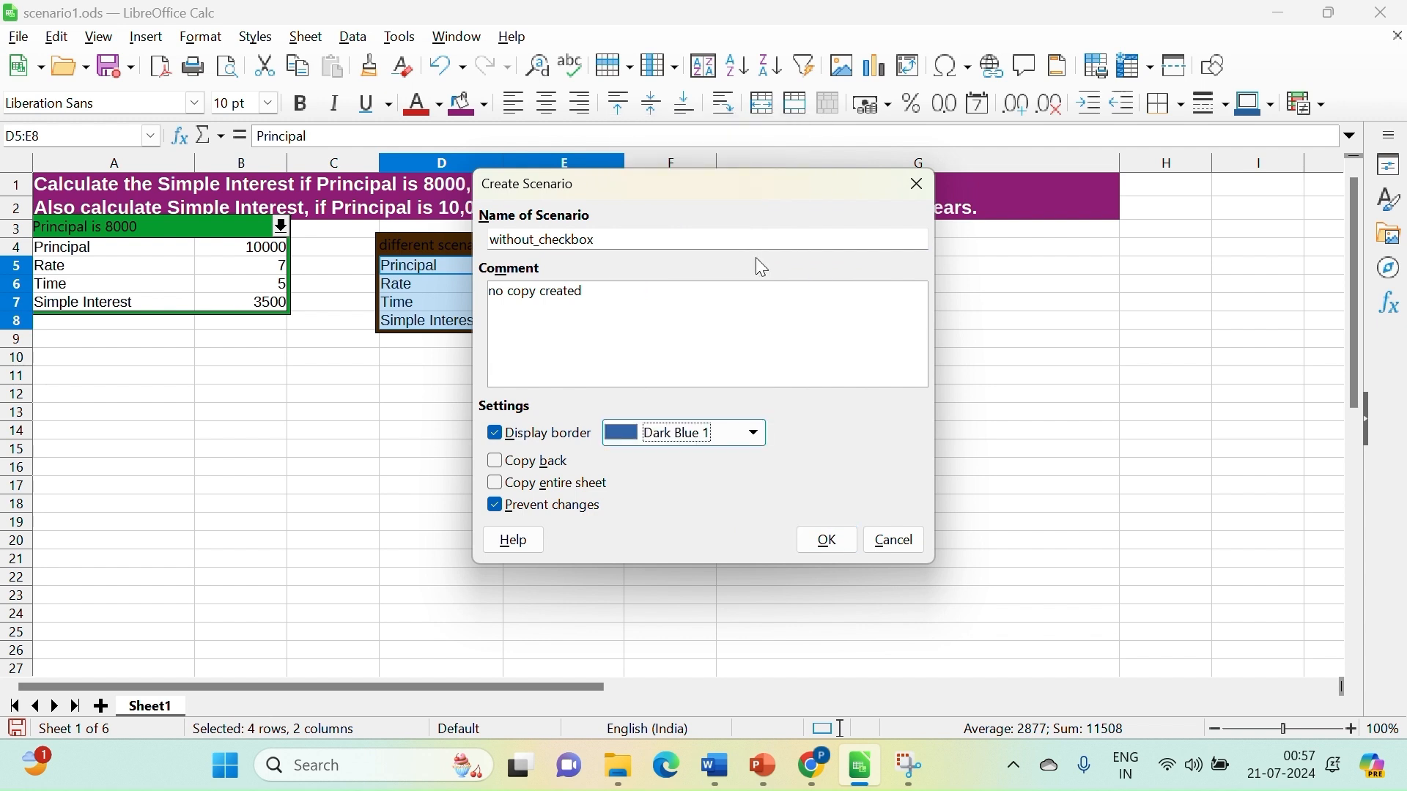
left_click(827, 540)
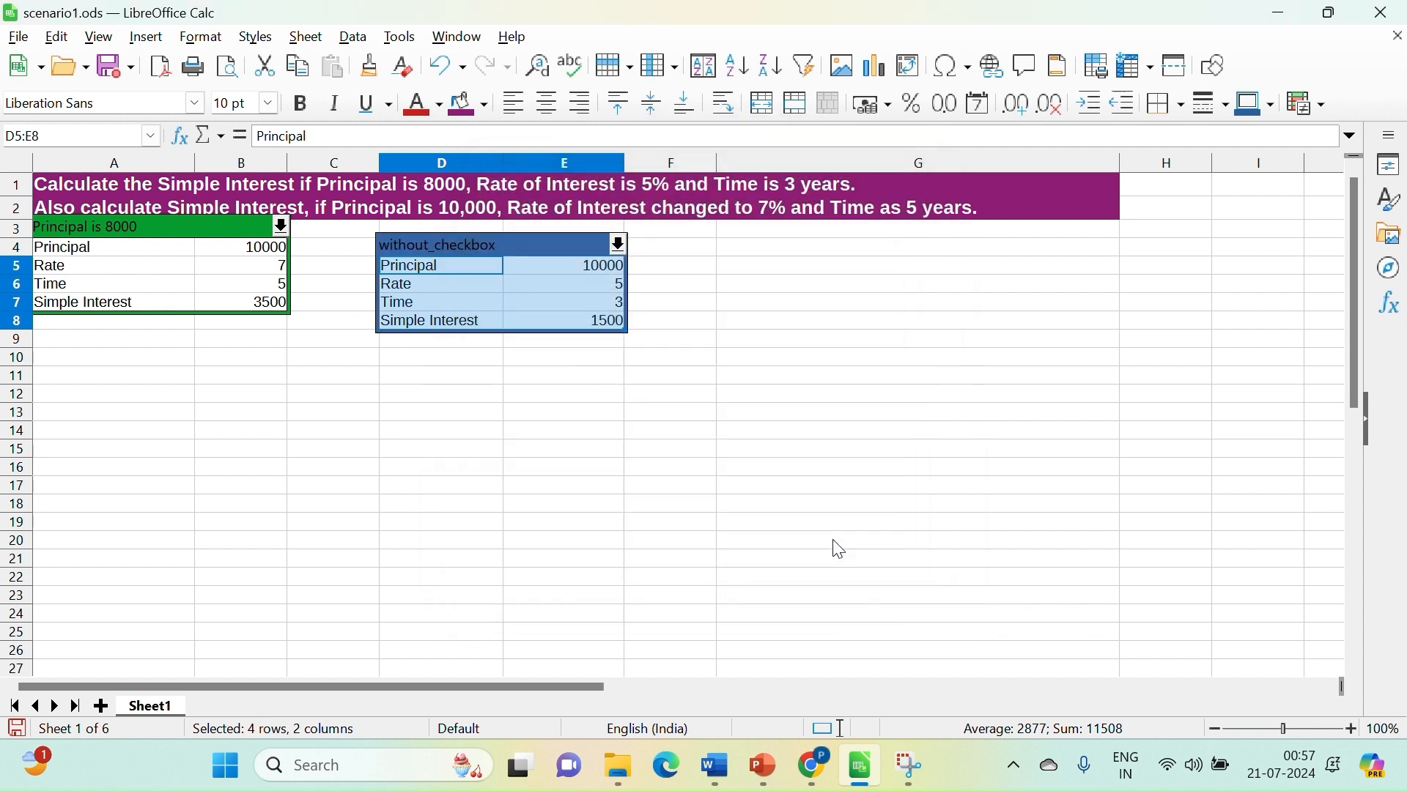
- Set the principal in E5 to 3000 while the "without_checkbox" scenario is active
left_click(575, 273)
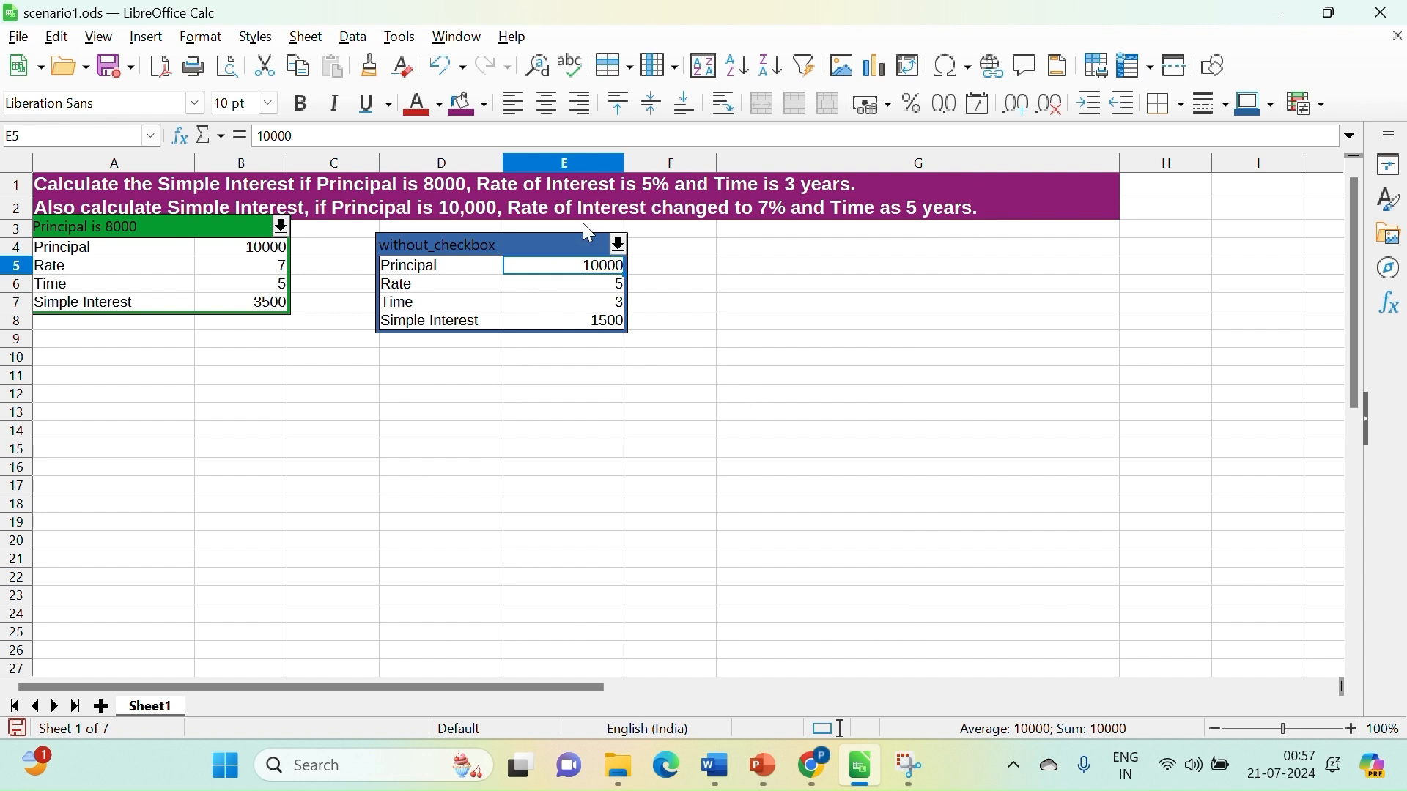
type("3000")
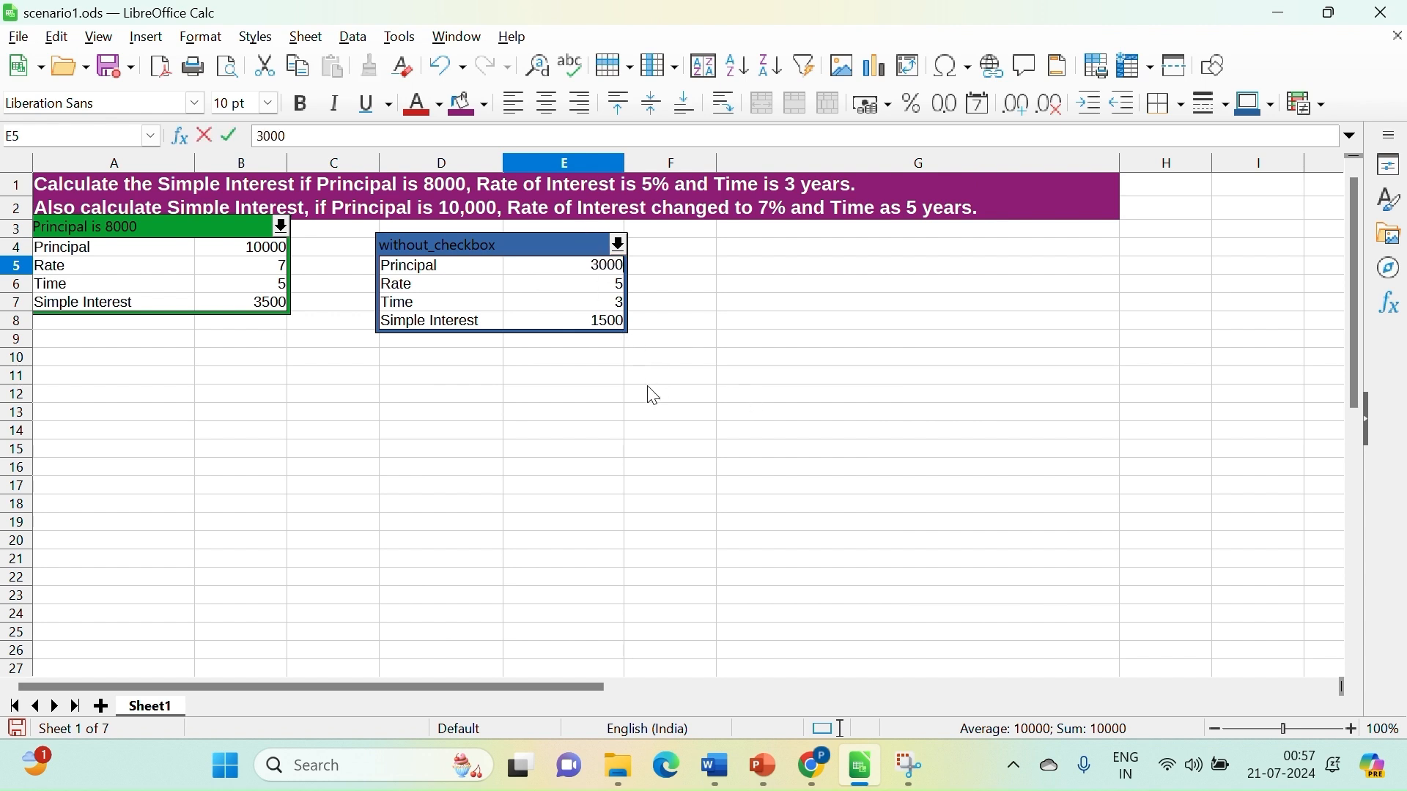
key("Return")
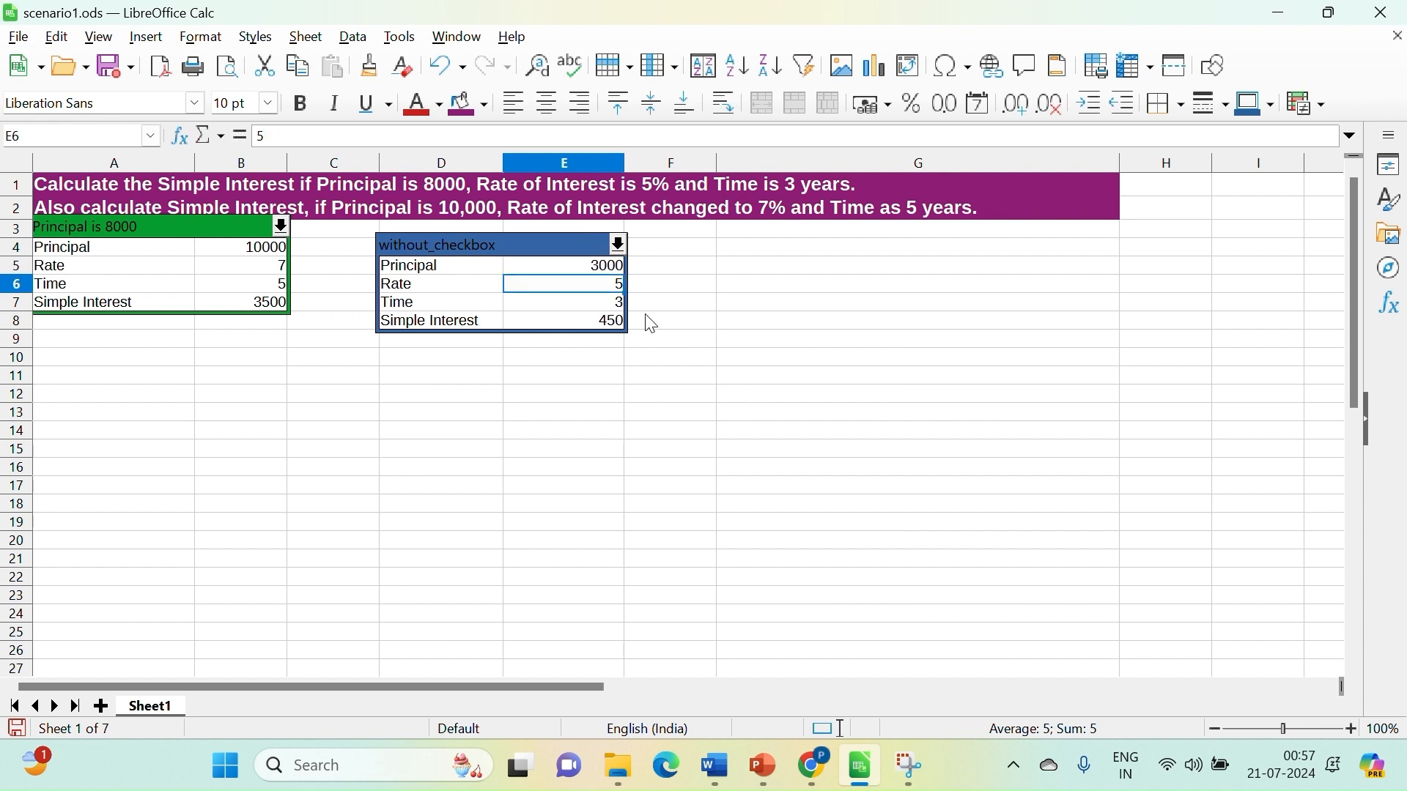
- Alternate the D5:E8 range three times between "different scenario" and "without_checkbox" to compare their stored values, ending on "without_checkbox"
left_click(619, 244)
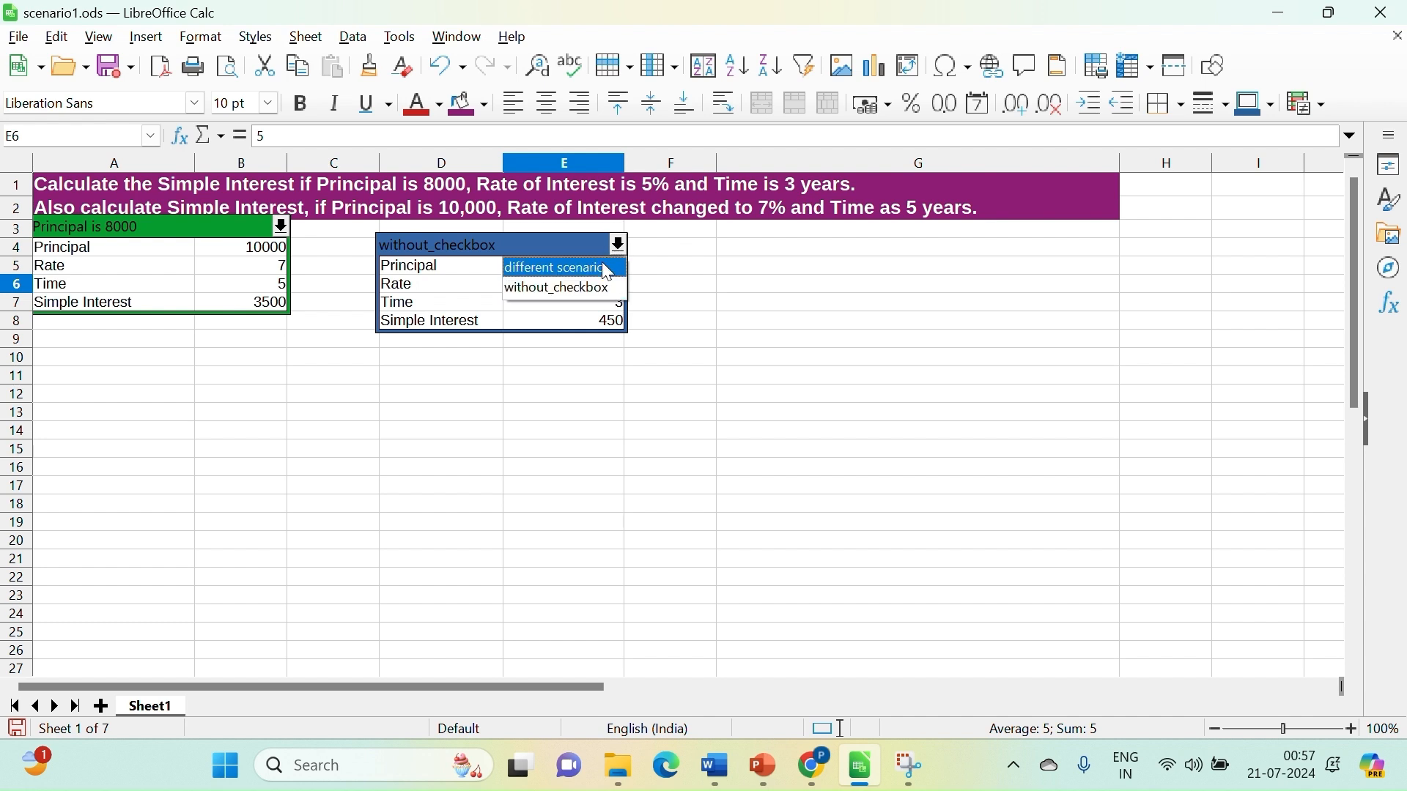
left_click(606, 269)
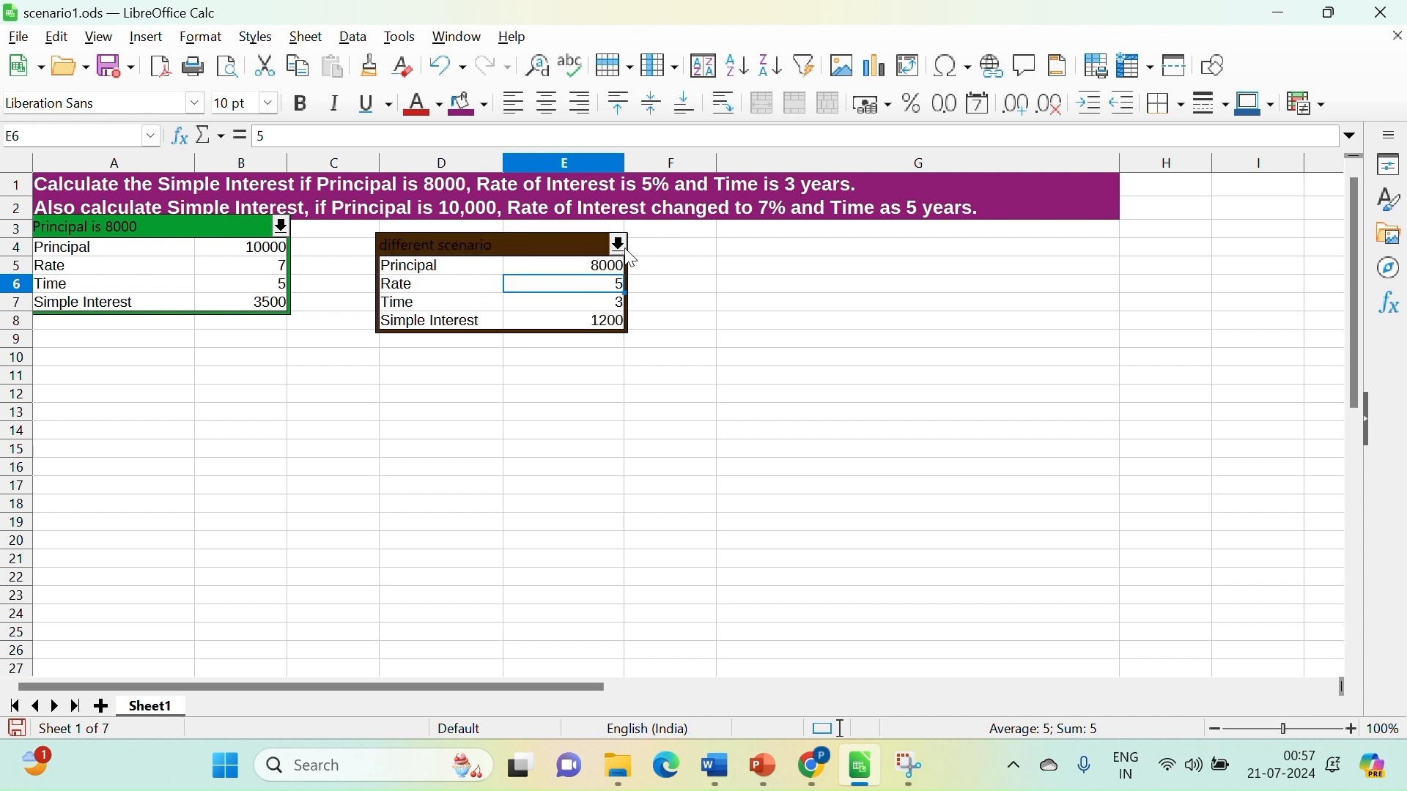
left_click(619, 244)
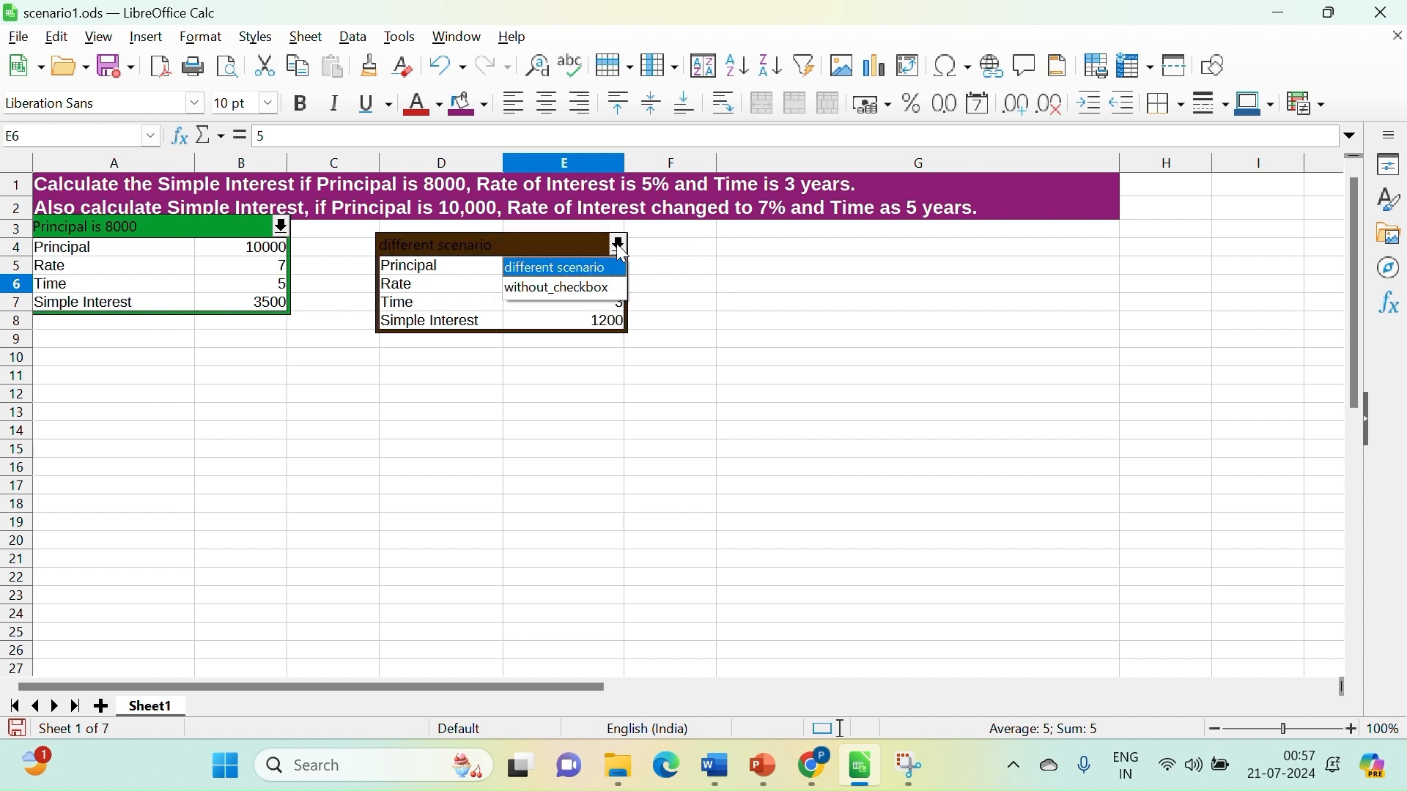
left_click(595, 288)
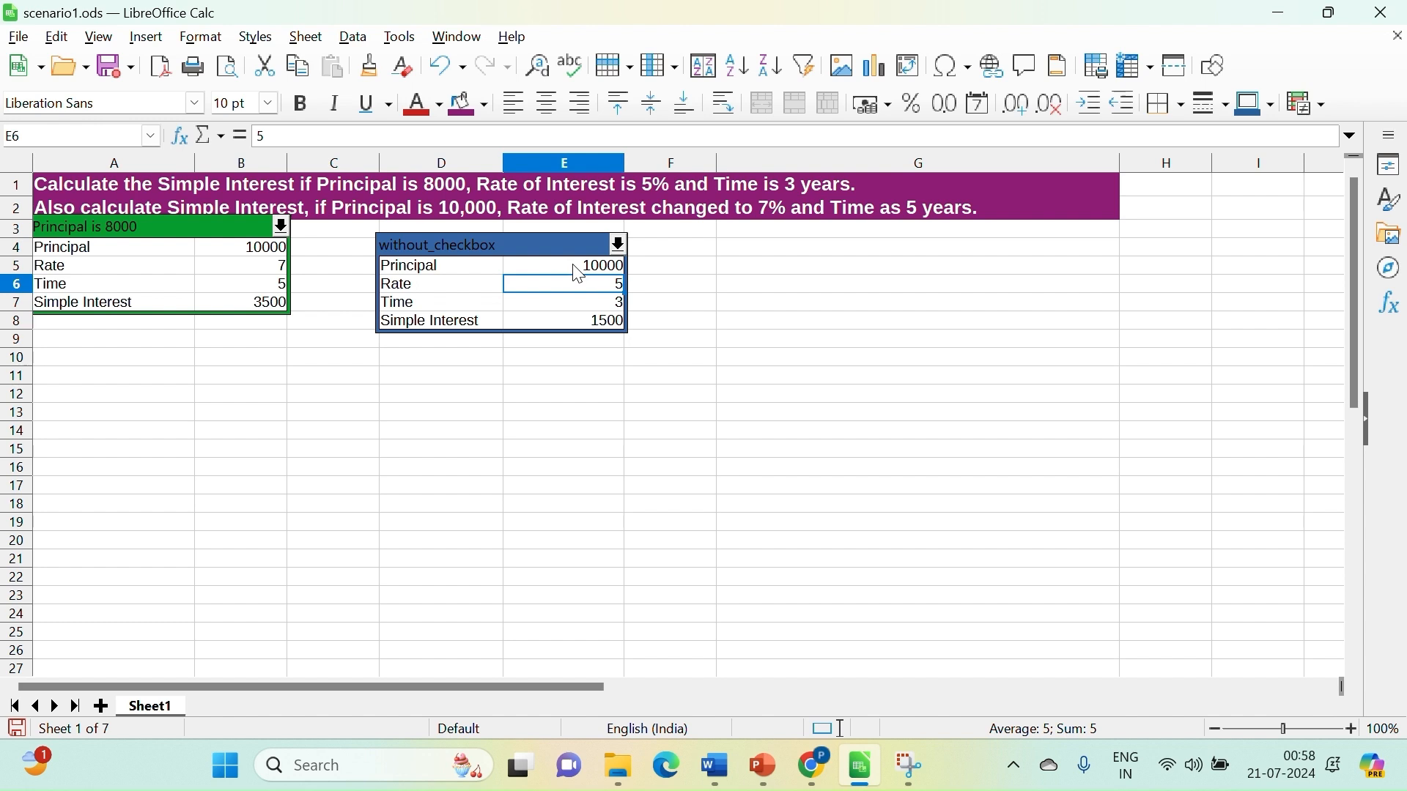
left_click(574, 266)
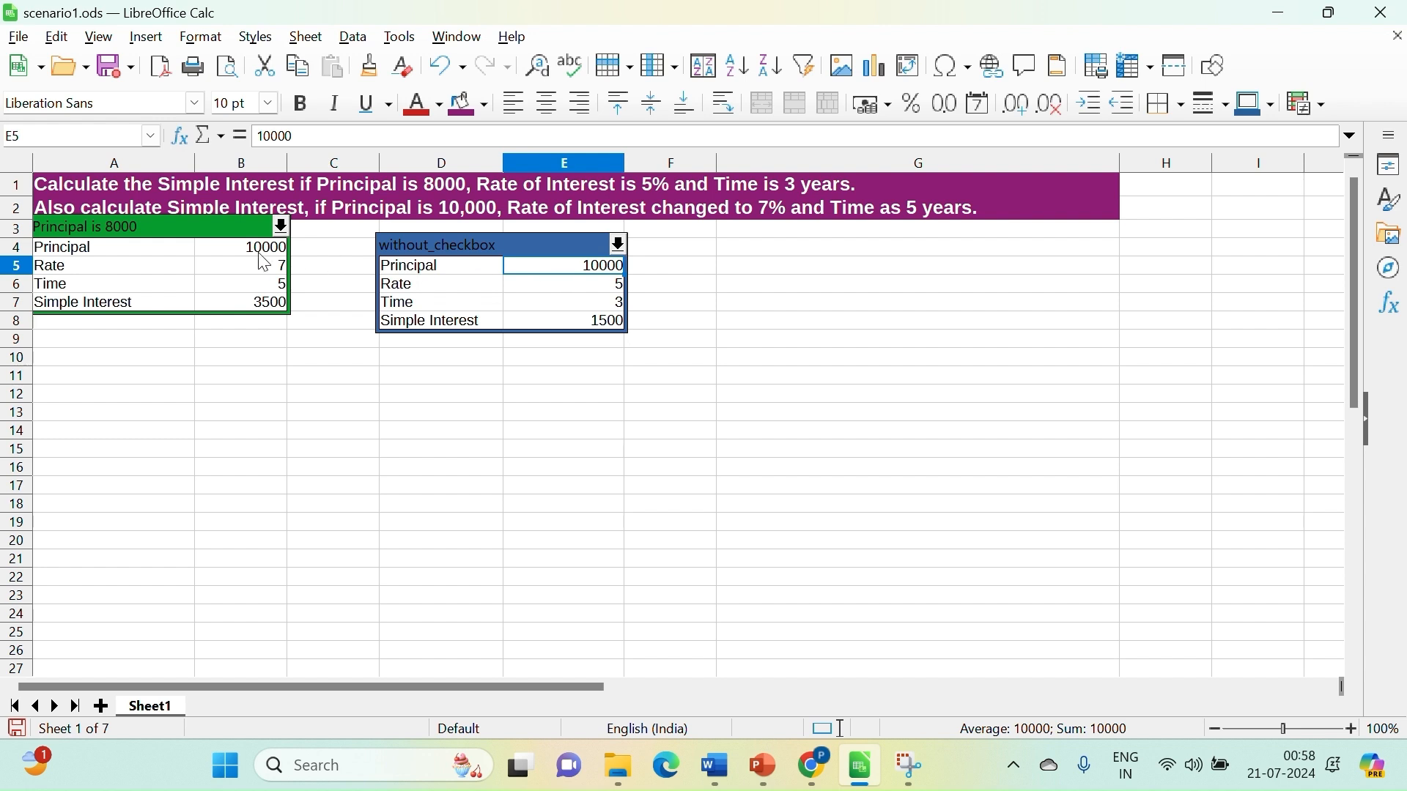
left_click(619, 245)
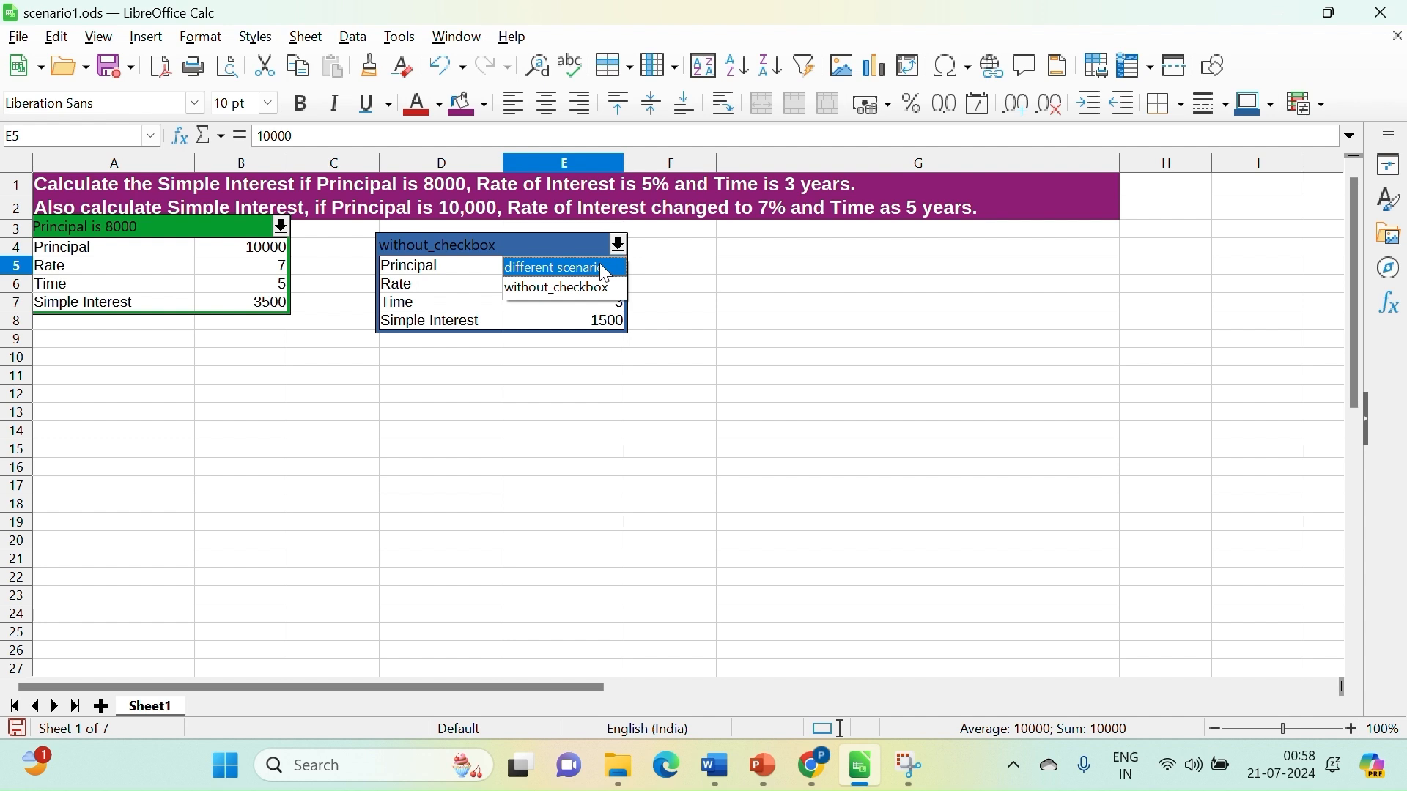
left_click(605, 270)
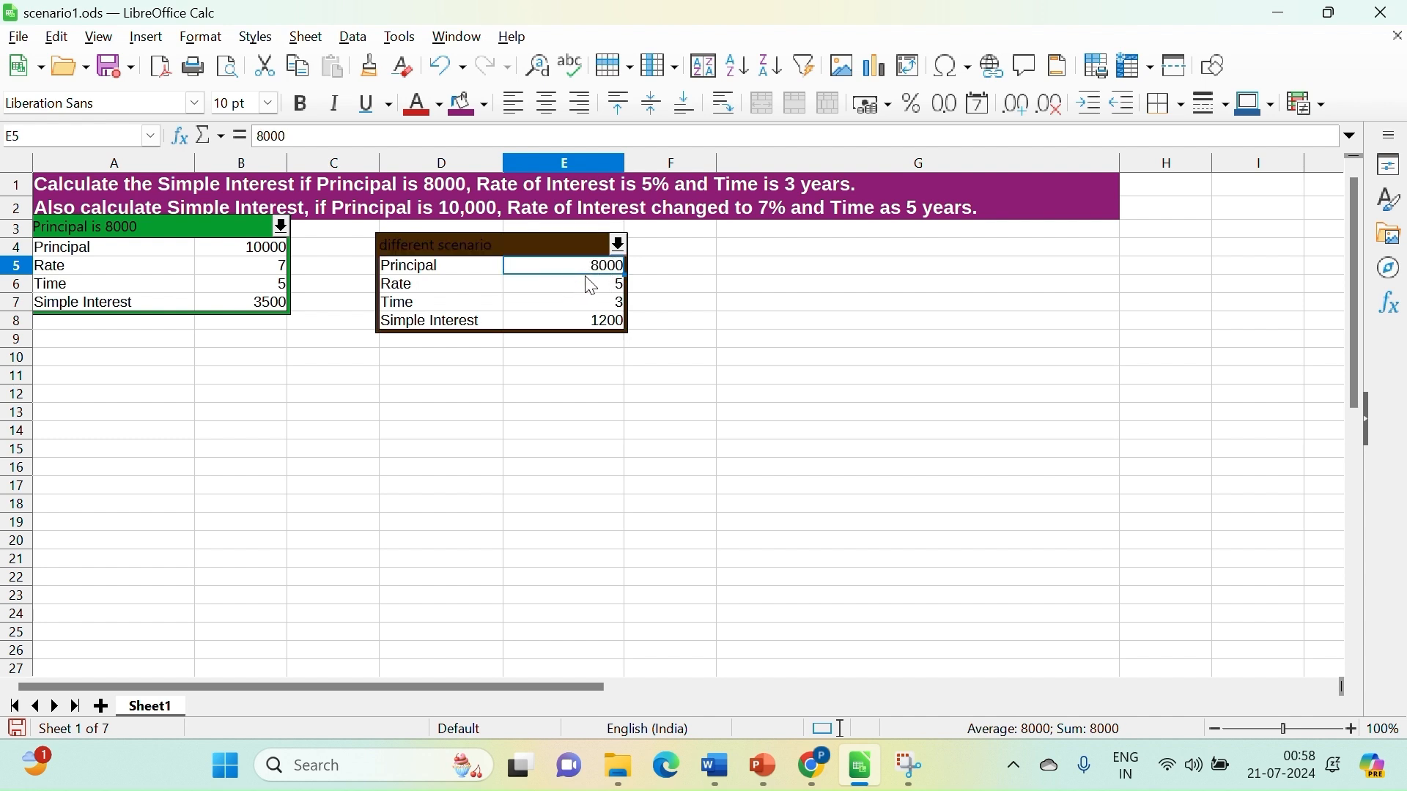
left_click(619, 244)
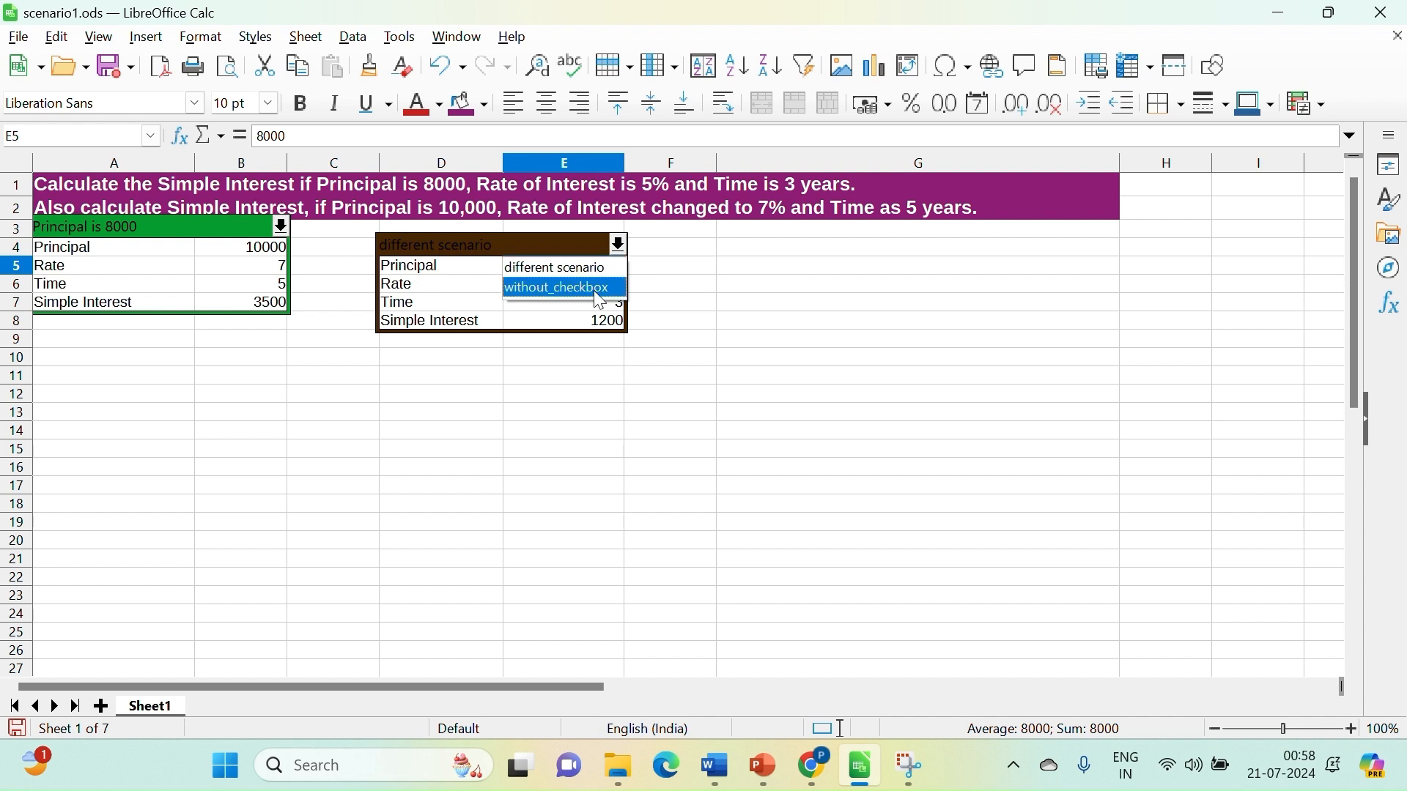
left_click(595, 289)
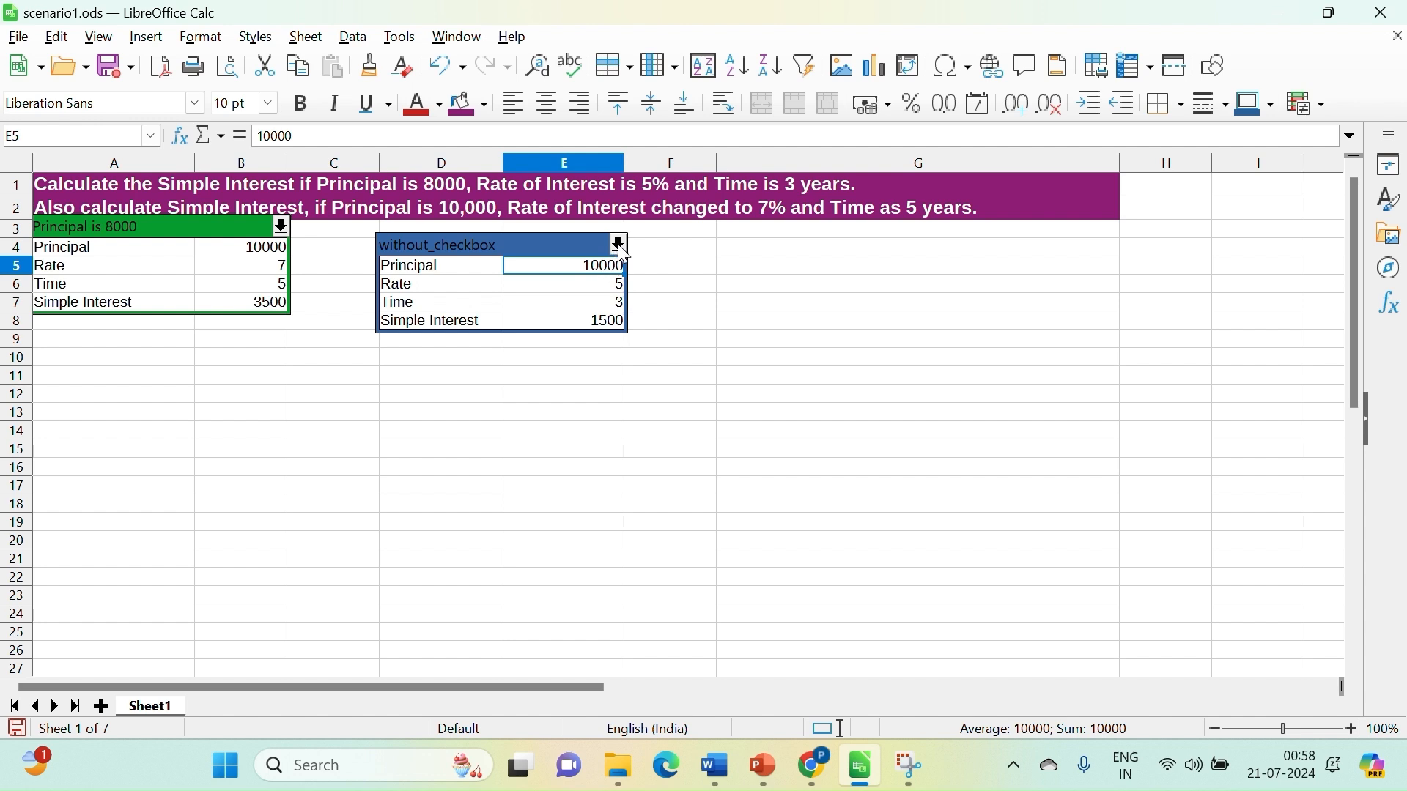
left_click(620, 246)
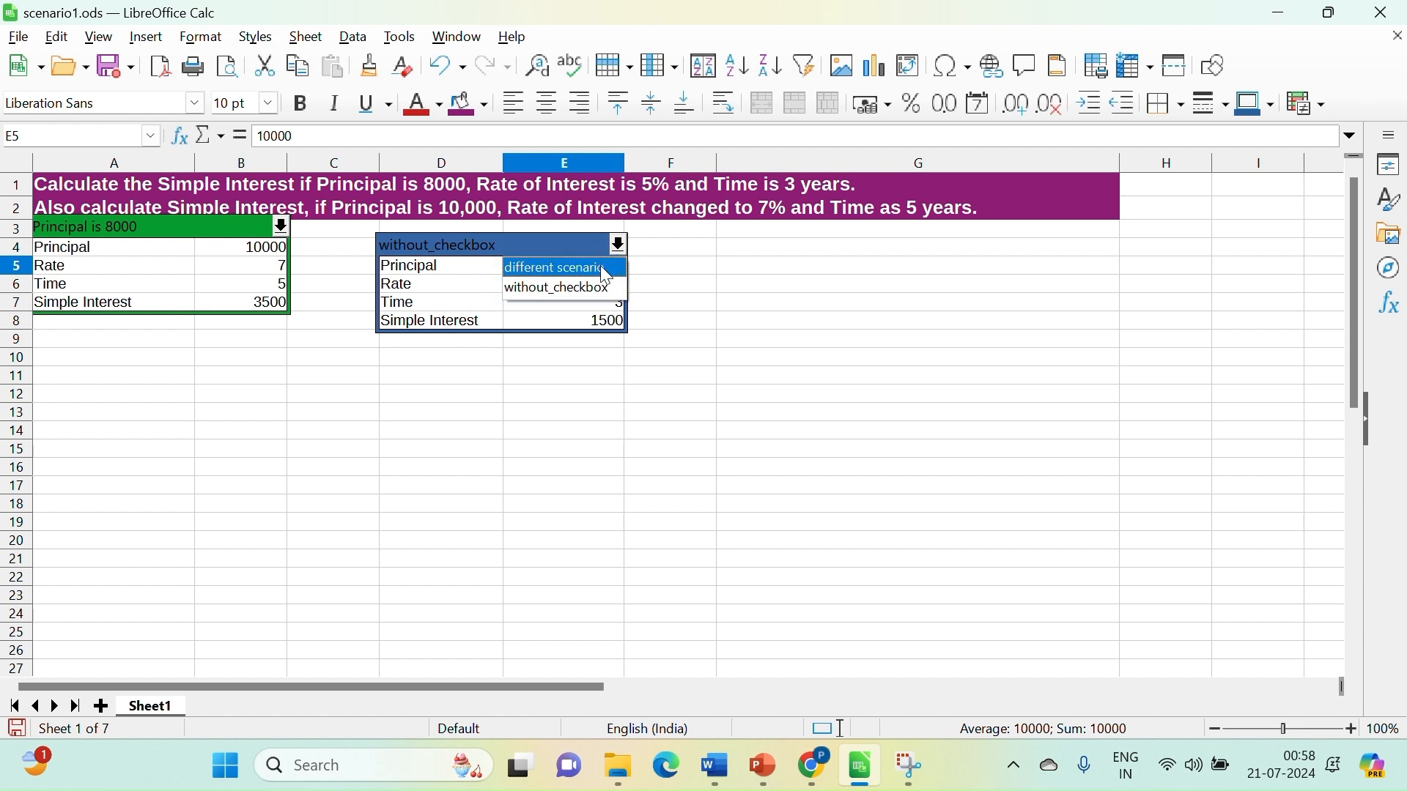
left_click(607, 275)
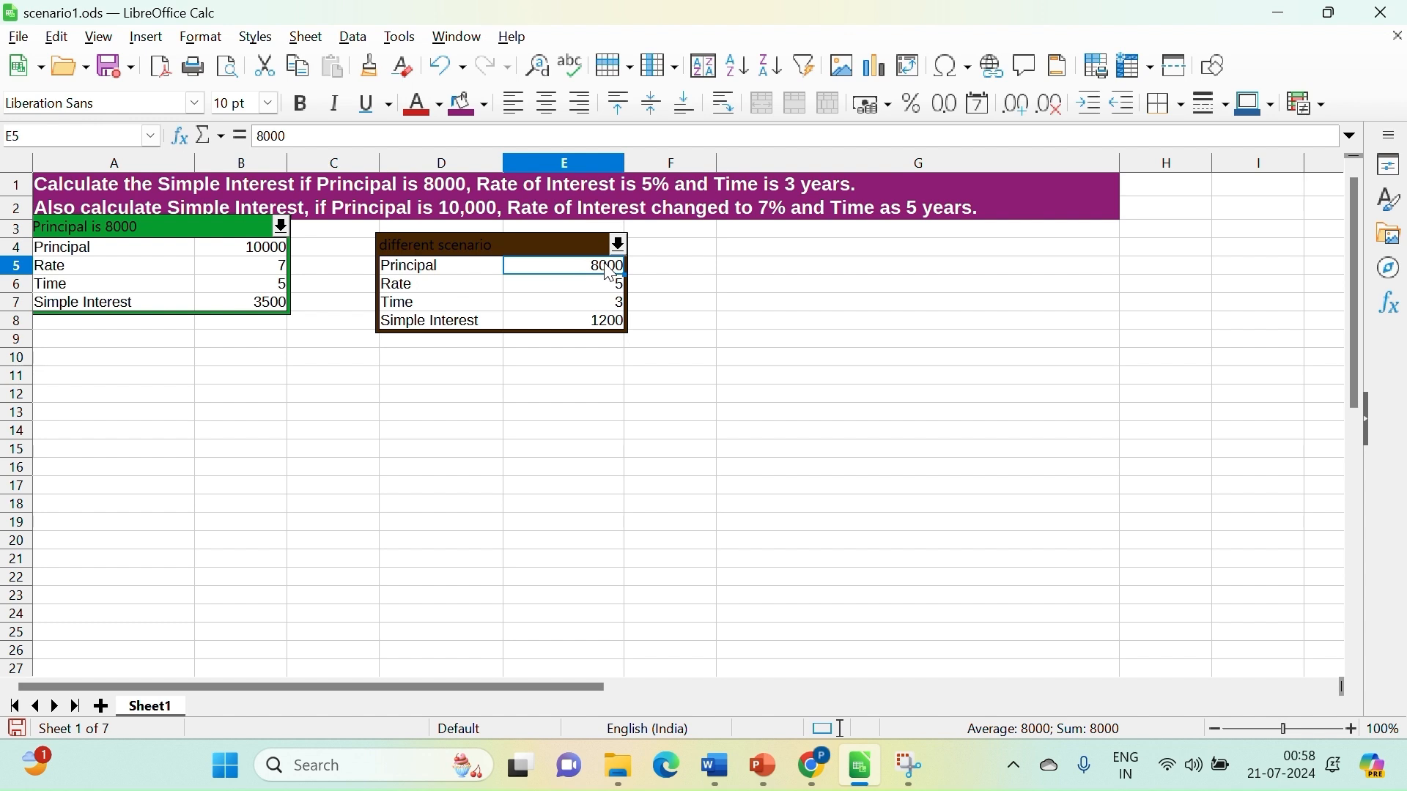
left_click(623, 249)
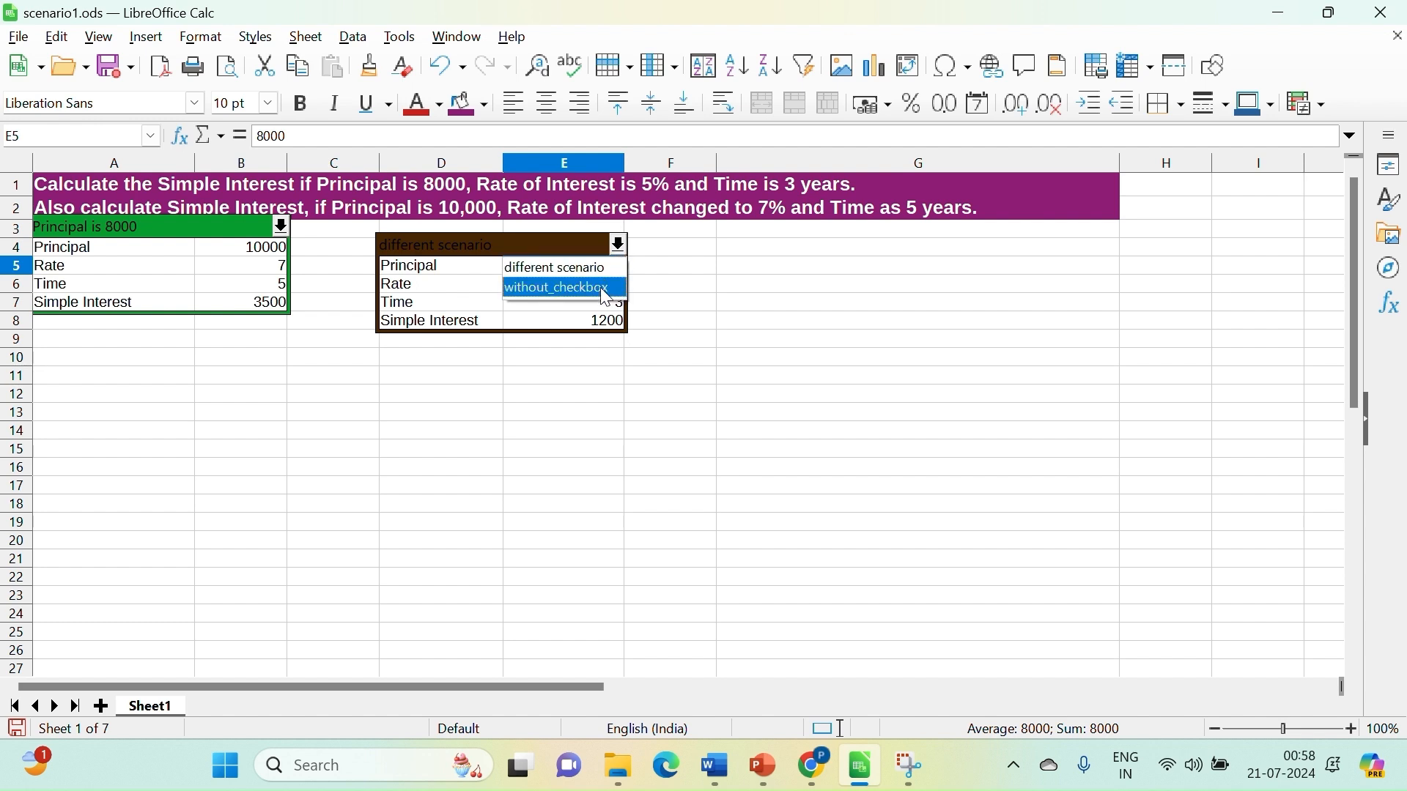
left_click(600, 287)
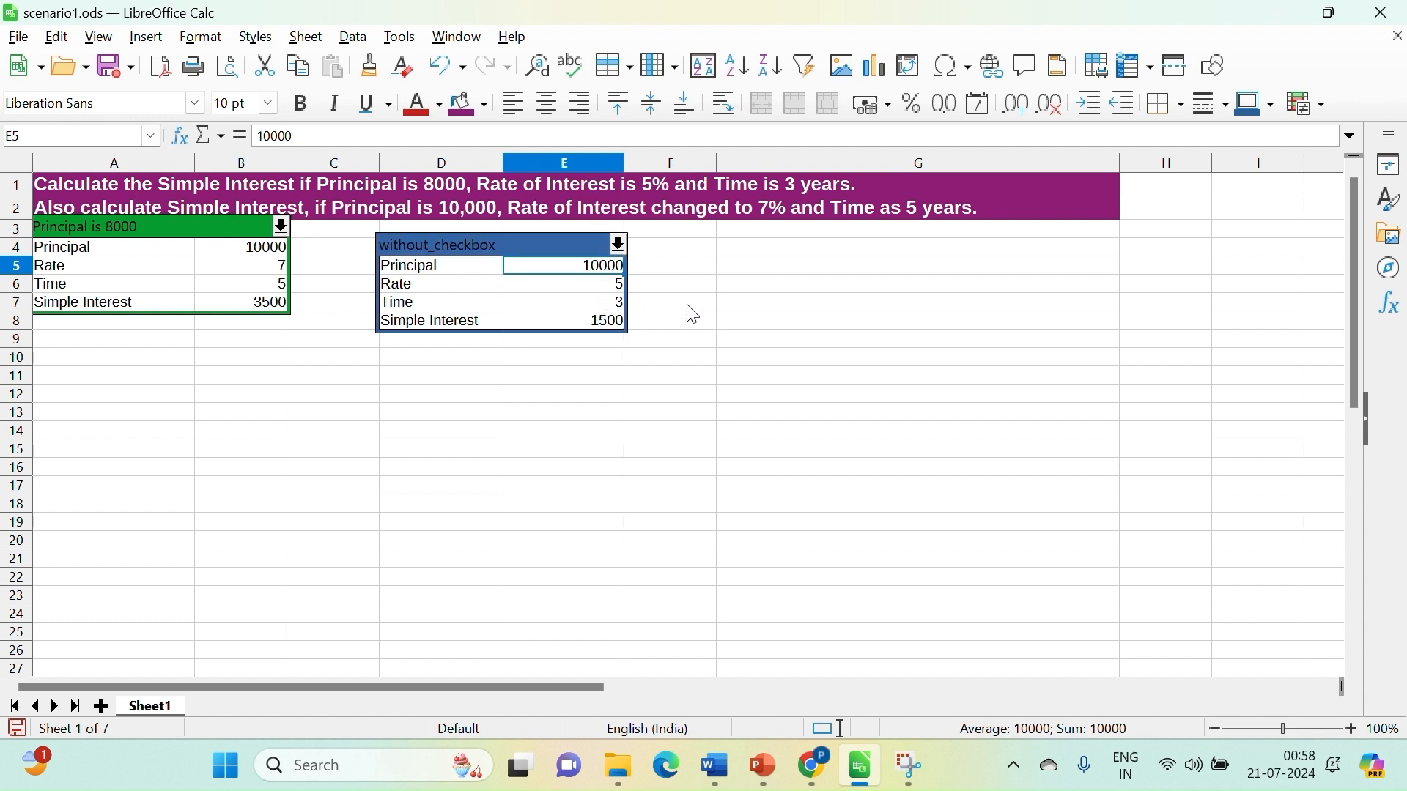